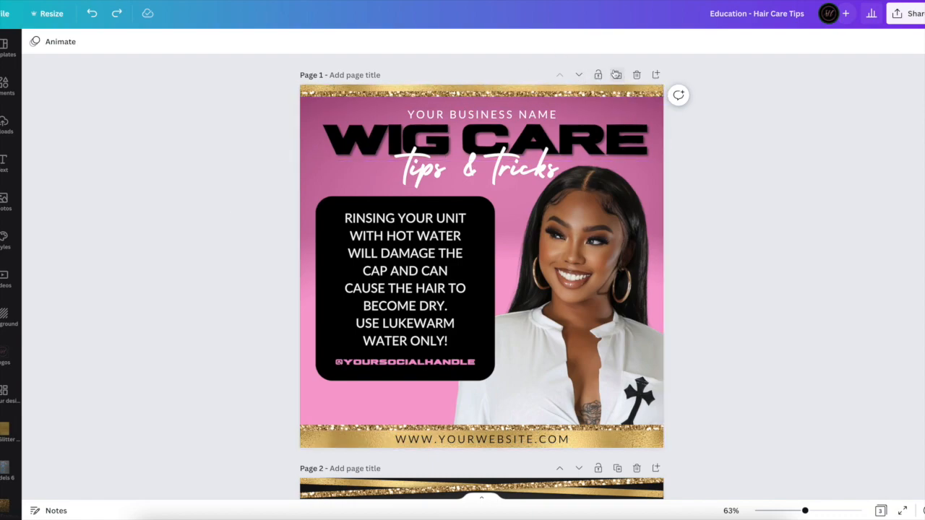
Add a new page after page 1 and apply the grey-to-white gradient background to it.
left_click(655, 75)
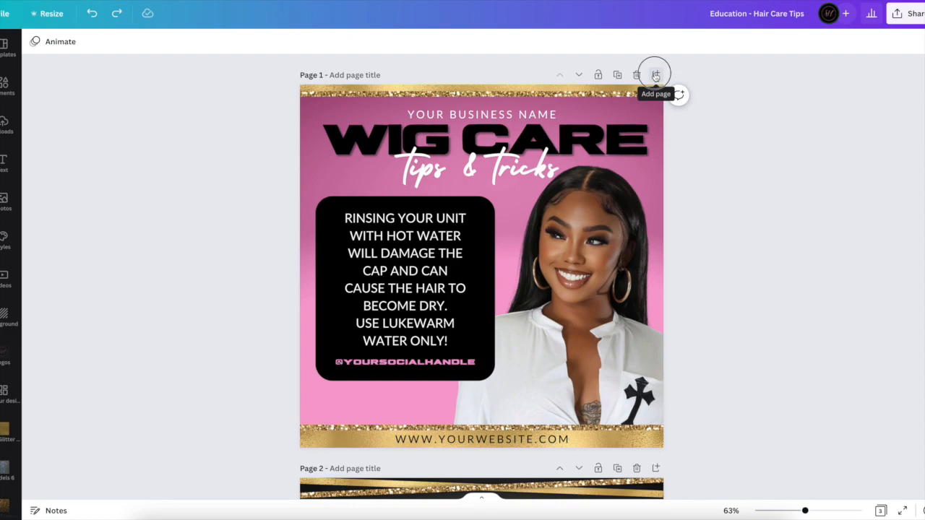
scroll(547, 164, "up", 5)
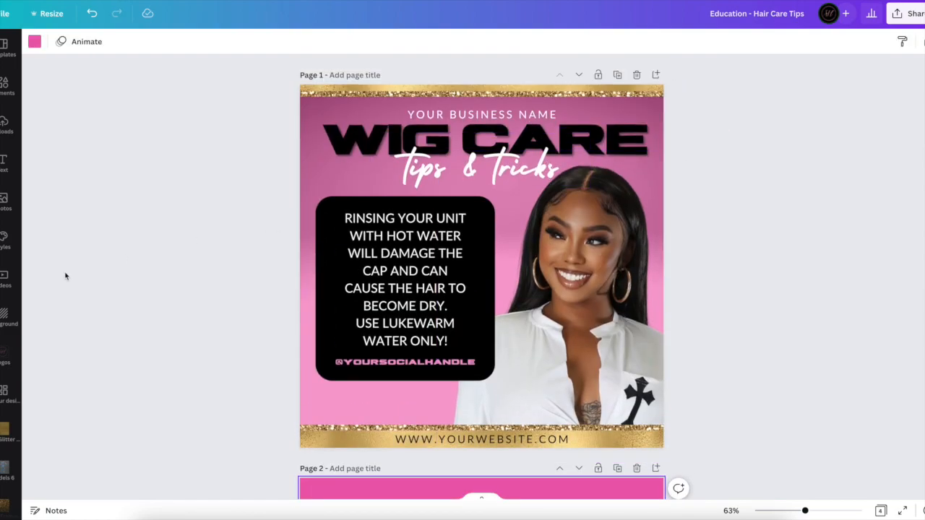
left_click(8, 318)
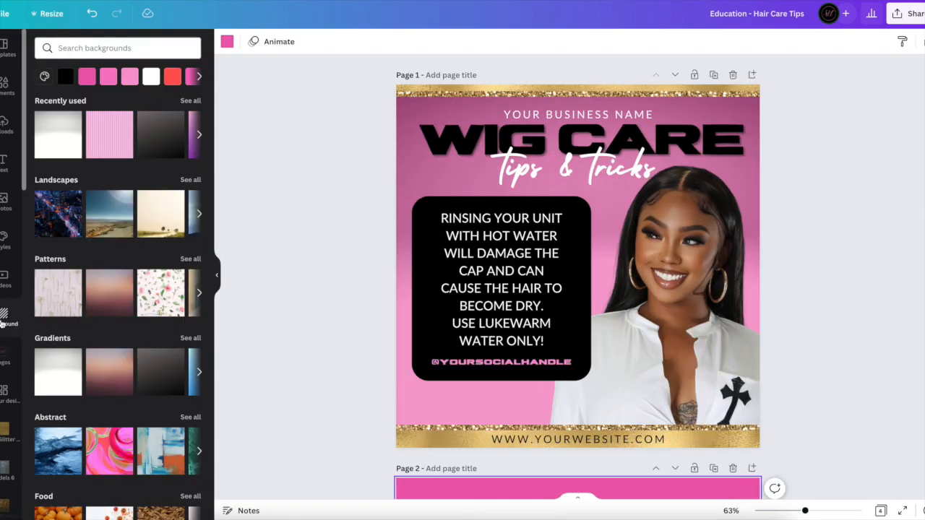
scroll(227, 363, "down", 5)
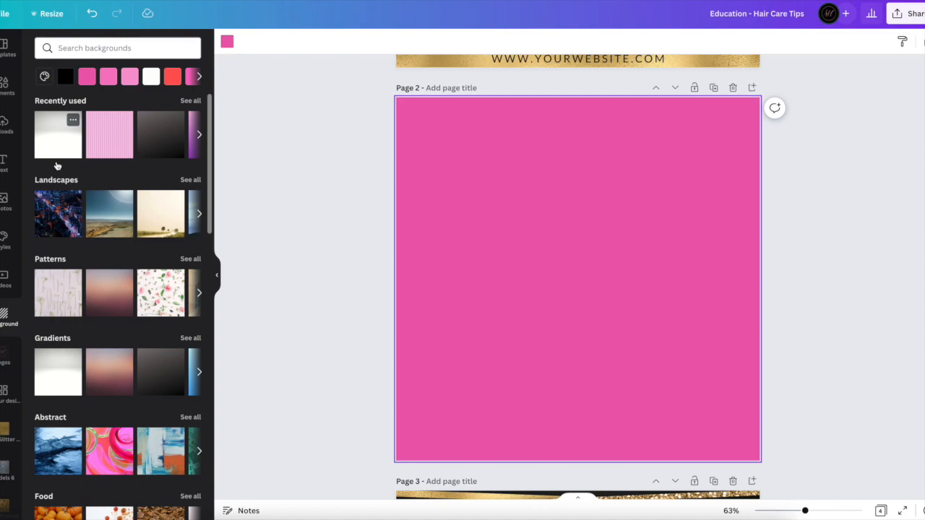
left_click(63, 380)
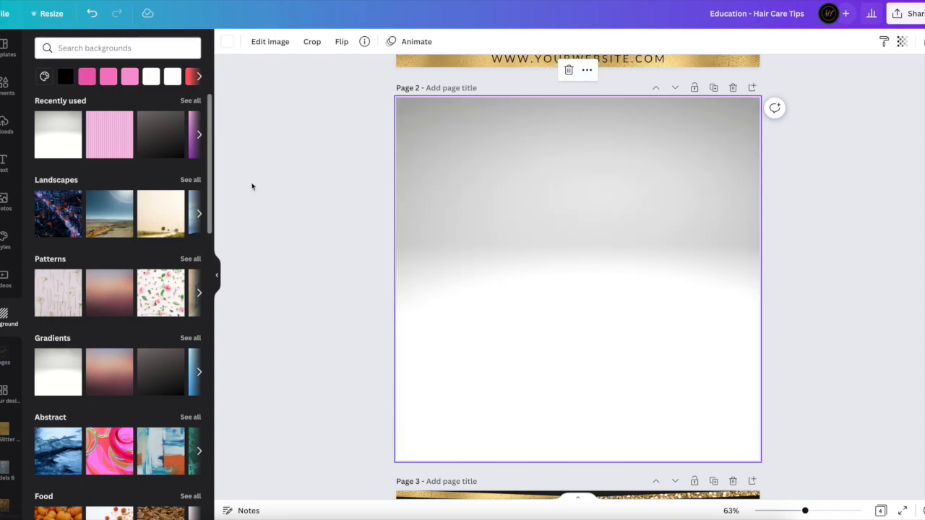
Recolour page 2's gradient background with the Pinky palette's darkest pink, #EC5CAF.
left_click(227, 42)
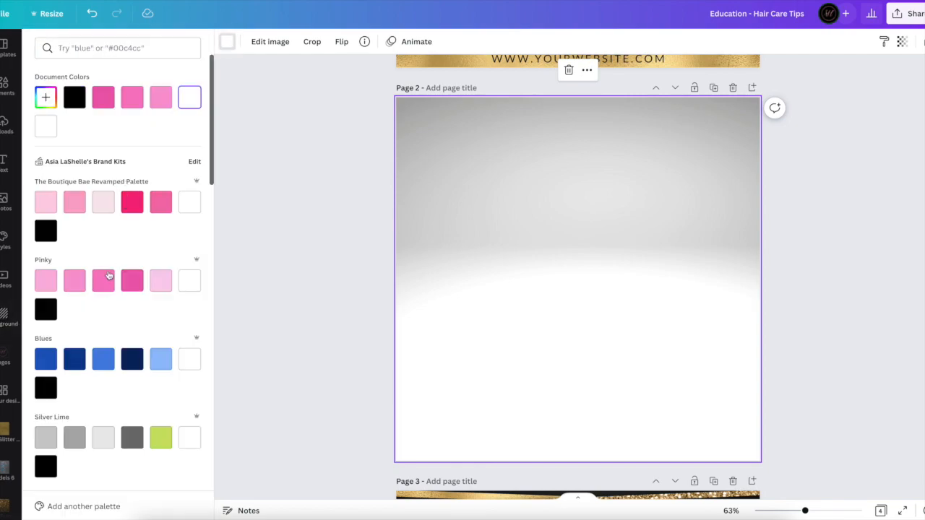
left_click(104, 282)
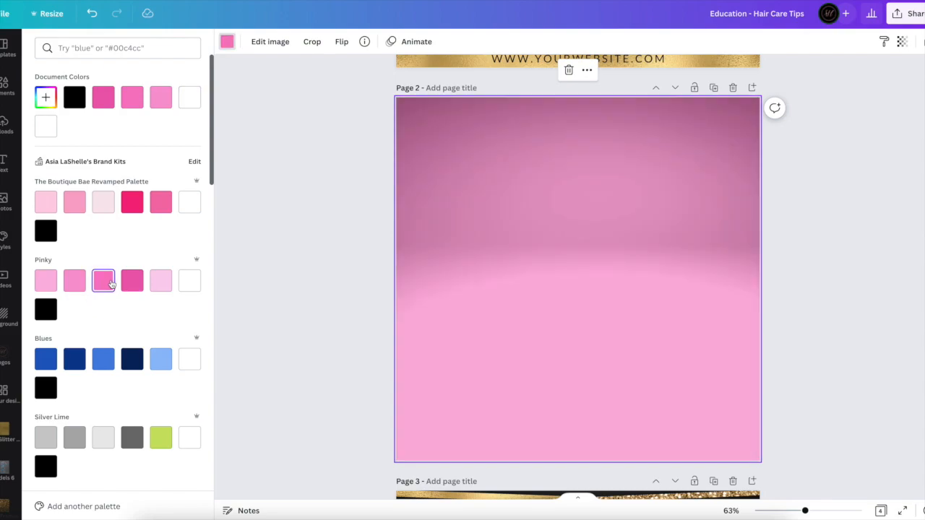
left_click(133, 286)
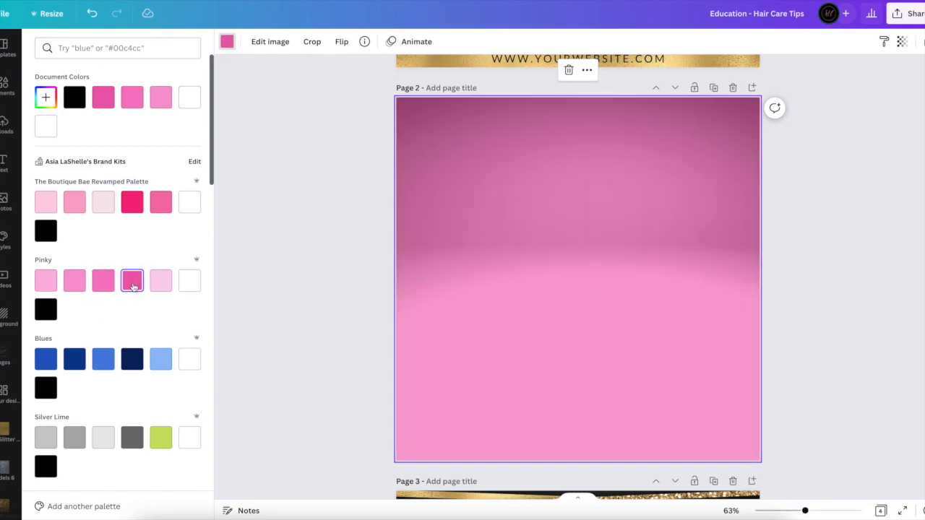
left_click(45, 97)
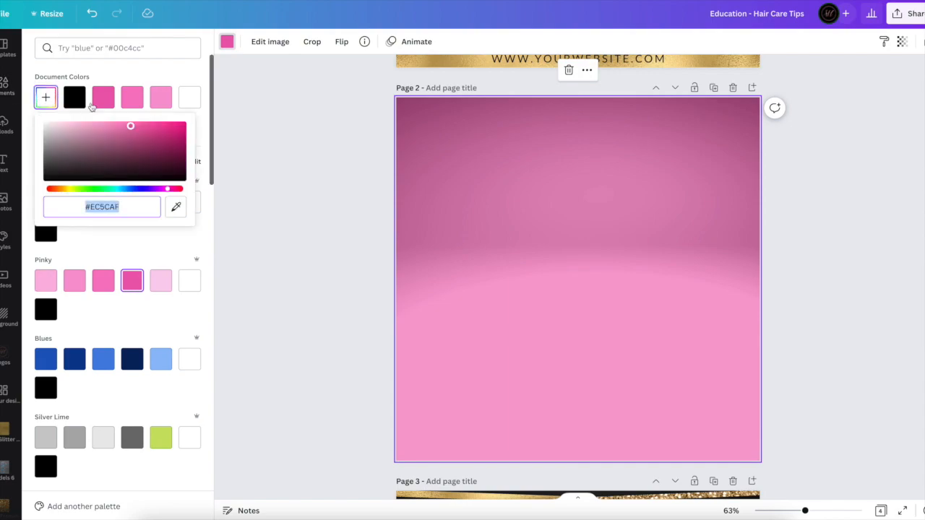
left_click(497, 188)
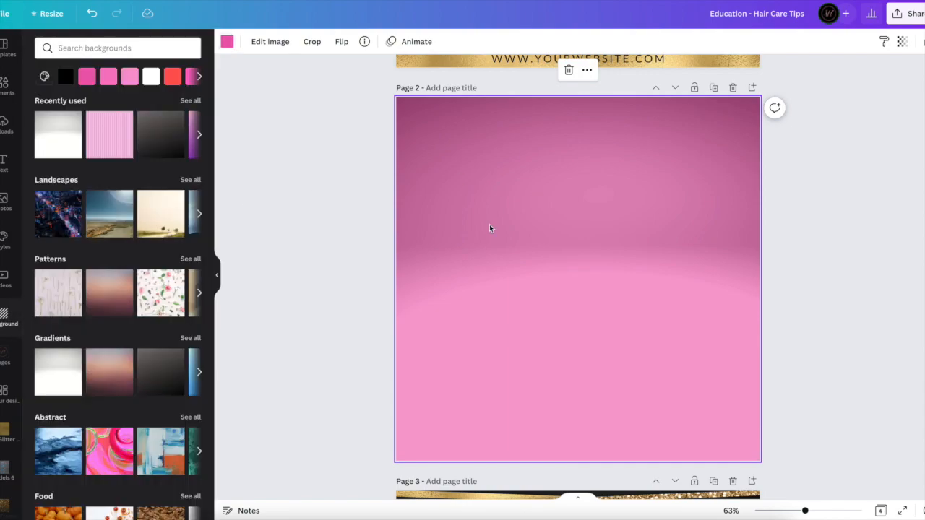
Compare page 2's pink background with the finished Wig Care design on page 1.
scroll(489, 228, "up", 3)
scroll(489, 228, "down", 7)
scroll(489, 228, "up", 3)
scroll(490, 228, "up", 2)
left_click(369, 272)
scroll(368, 274, "up", 1)
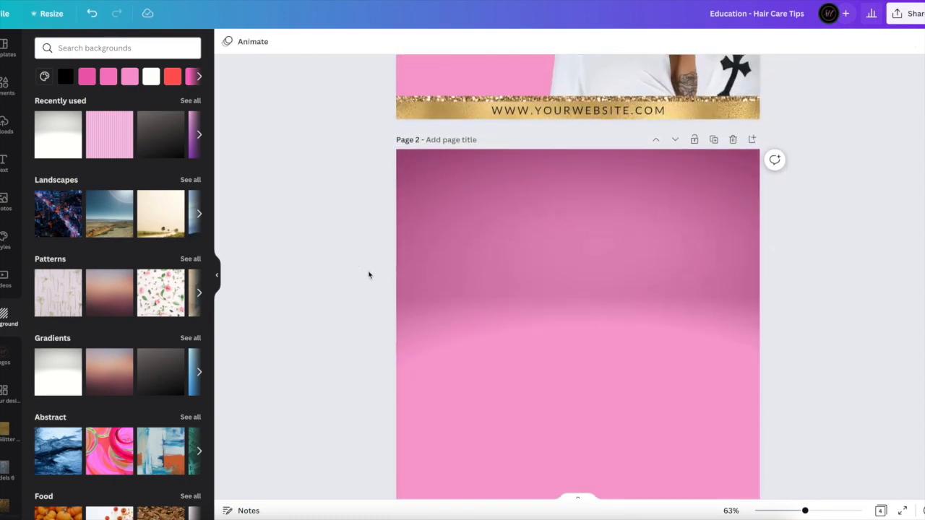
scroll(368, 274, "up", 5)
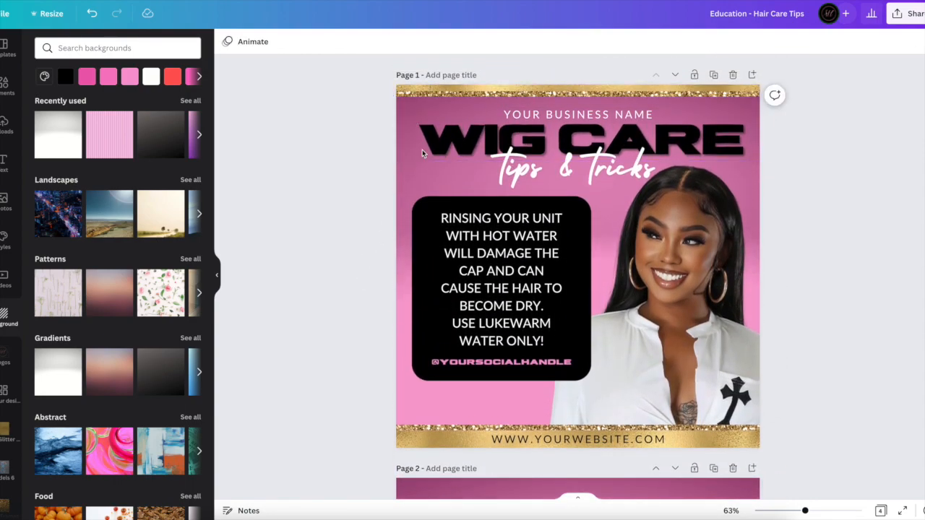
scroll(324, 255, "down", 5)
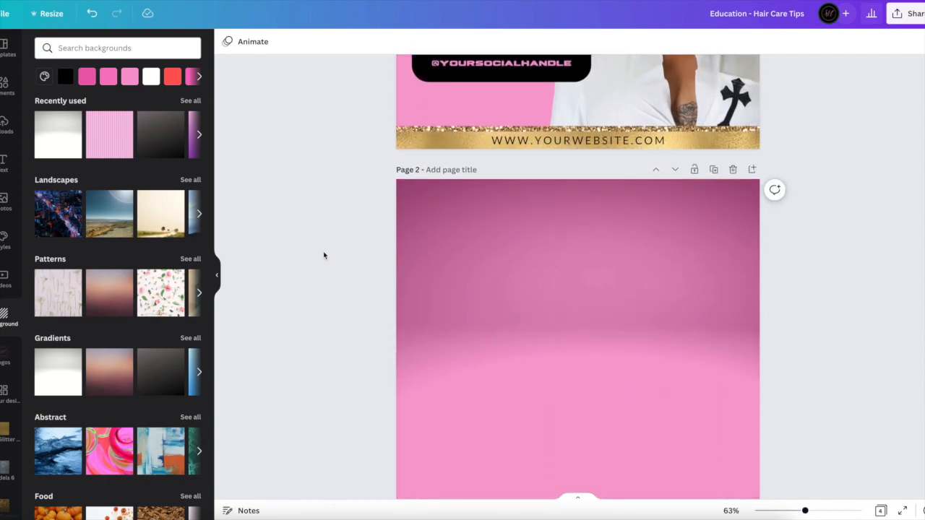
scroll(323, 255, "down", 1)
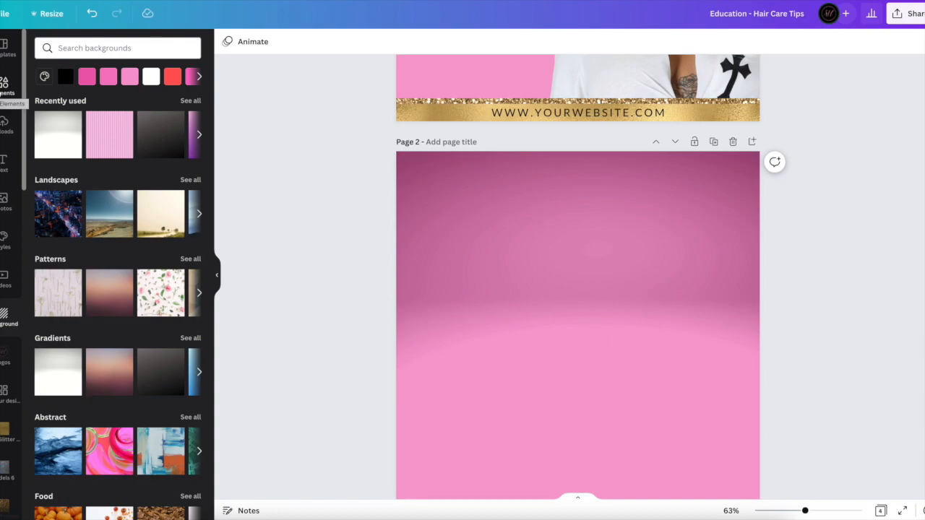
Search the elements for "gold glitter", limit the results to photos, and add a gold glitter photo to page 2.
left_click(6, 88)
left_click(78, 47)
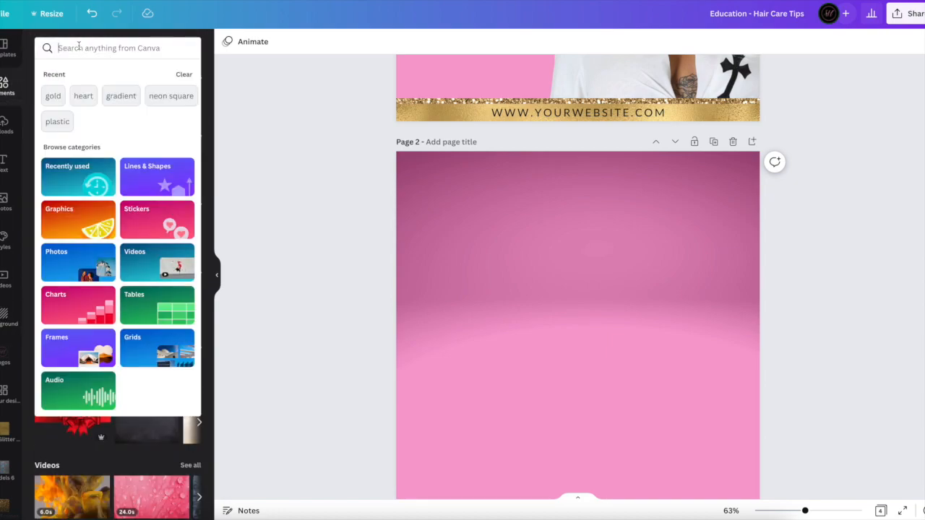
type("gold glitter")
key("Return")
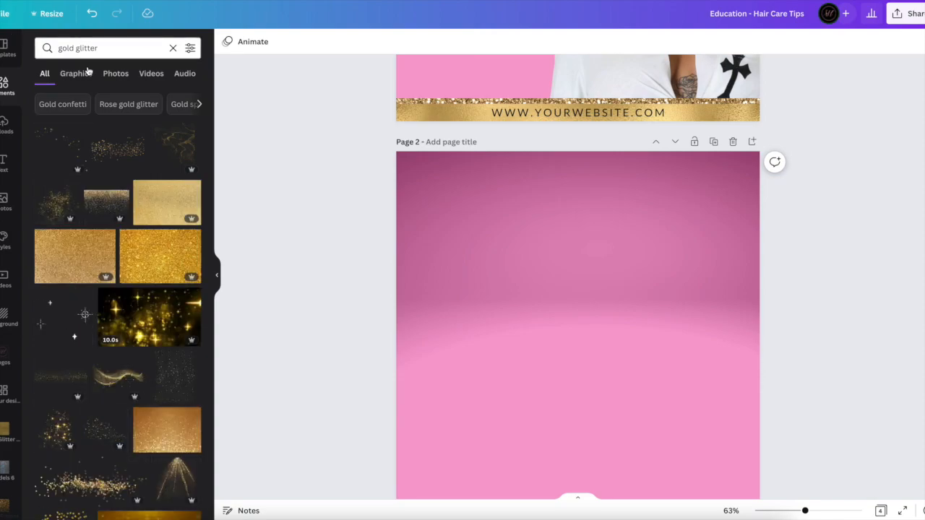
left_click(108, 74)
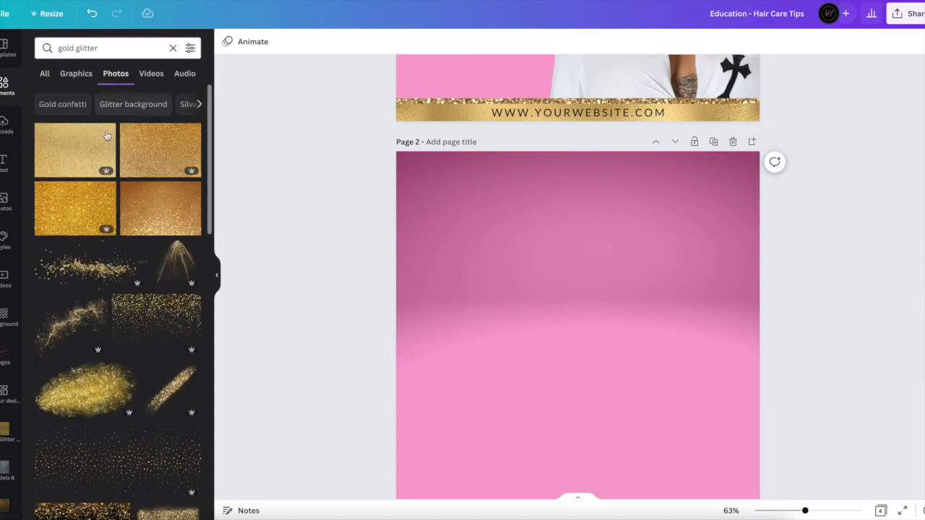
left_click(84, 209)
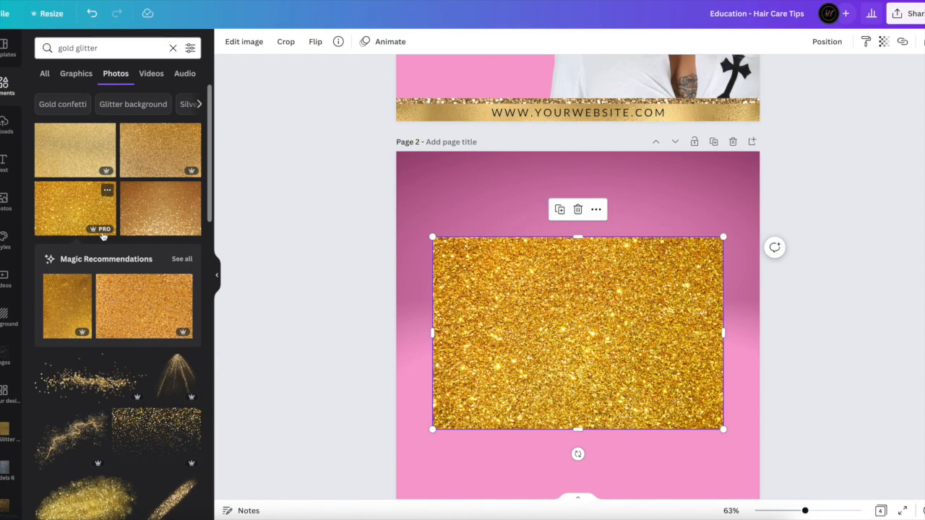
Filter the results to Free items and replace the placed photo with the large dark gold glitter photo.
left_click(191, 48)
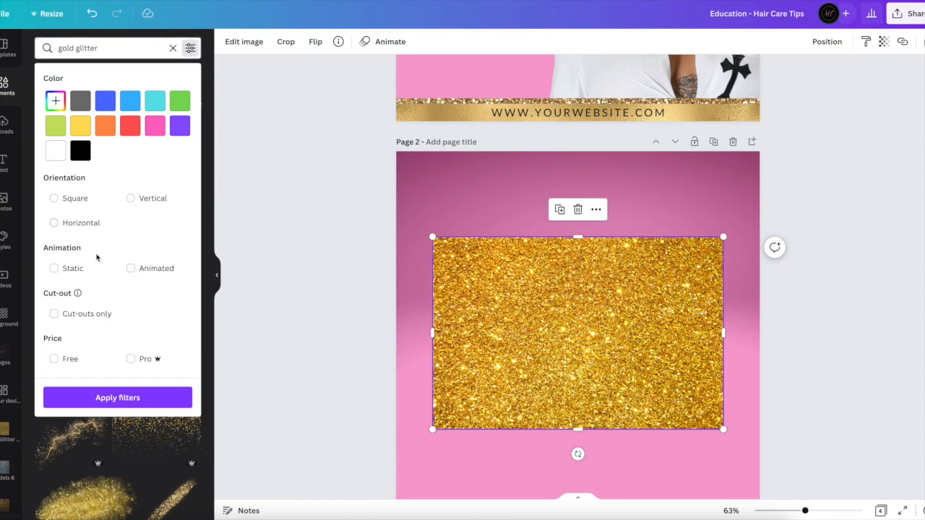
left_click(55, 359)
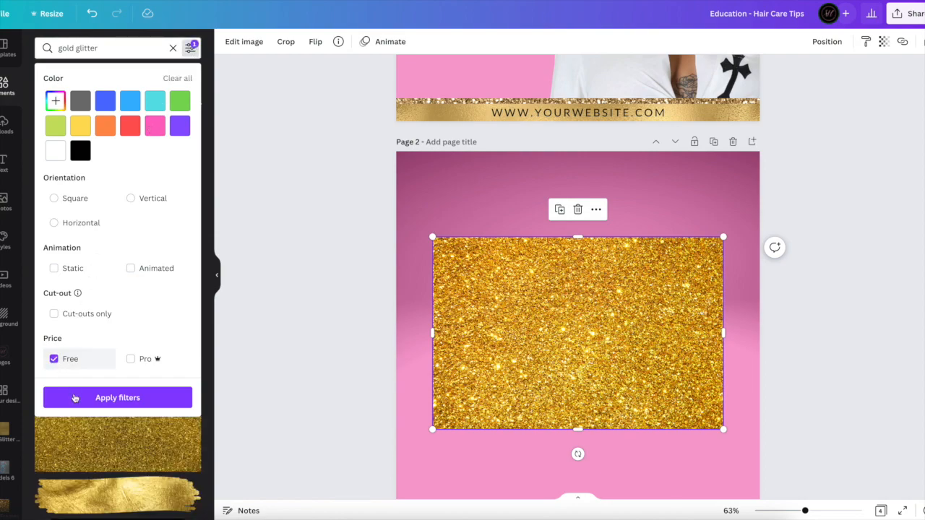
left_click(75, 399)
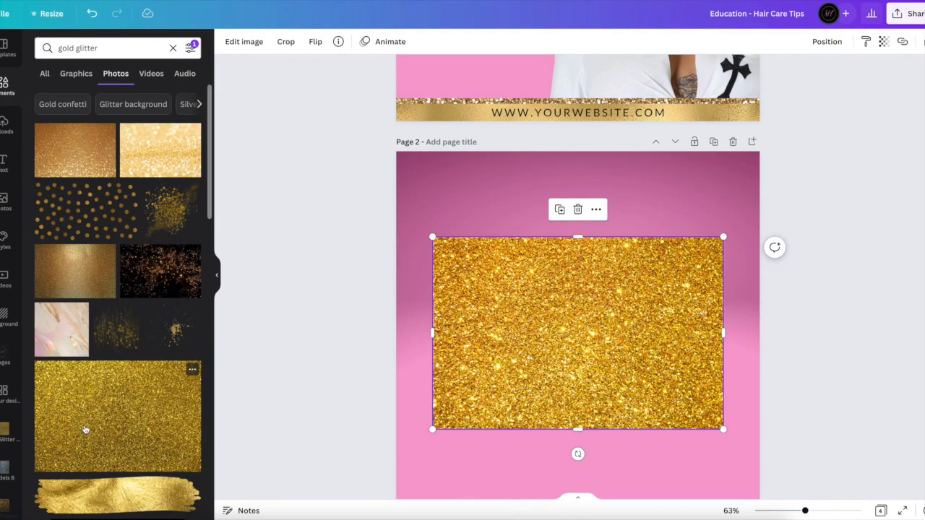
left_click_drag(85, 429, 474, 310)
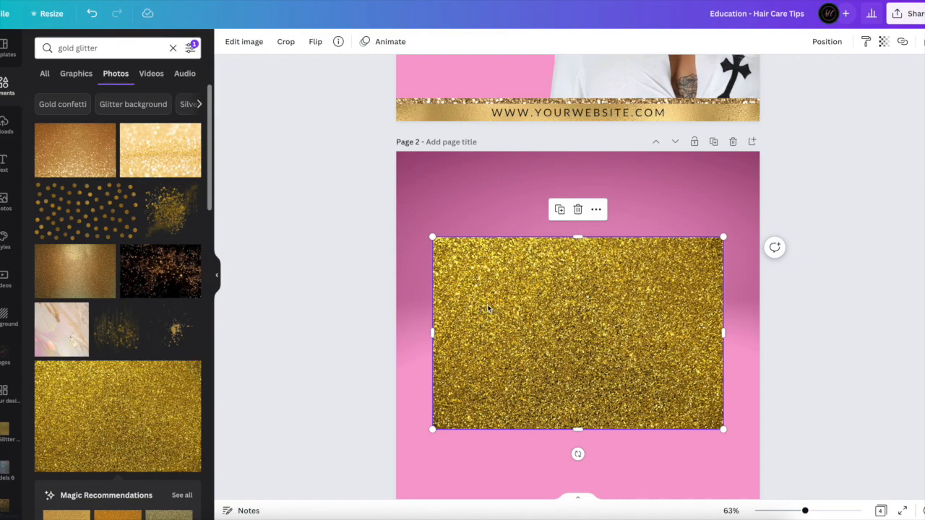
Reshape the glitter photo into a thin full-width strip along page 2's top edge and place a duplicate directly beneath it.
left_click(487, 309)
left_click_drag(456, 252, 444, 209)
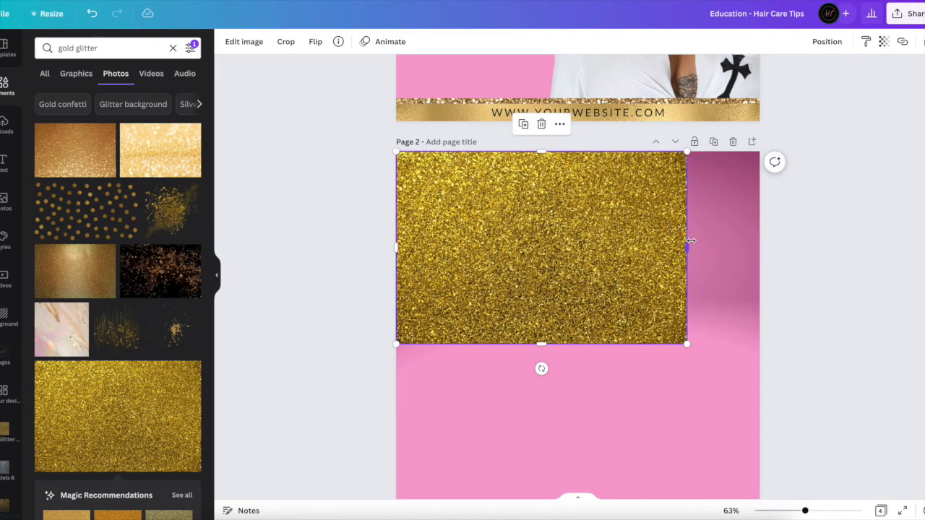
left_click_drag(686, 247, 763, 246)
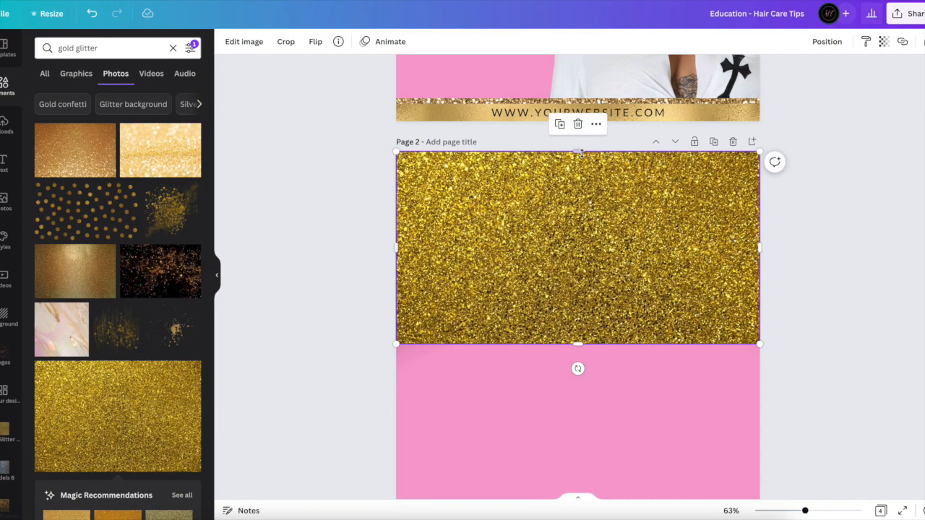
left_click_drag(578, 343, 565, 156)
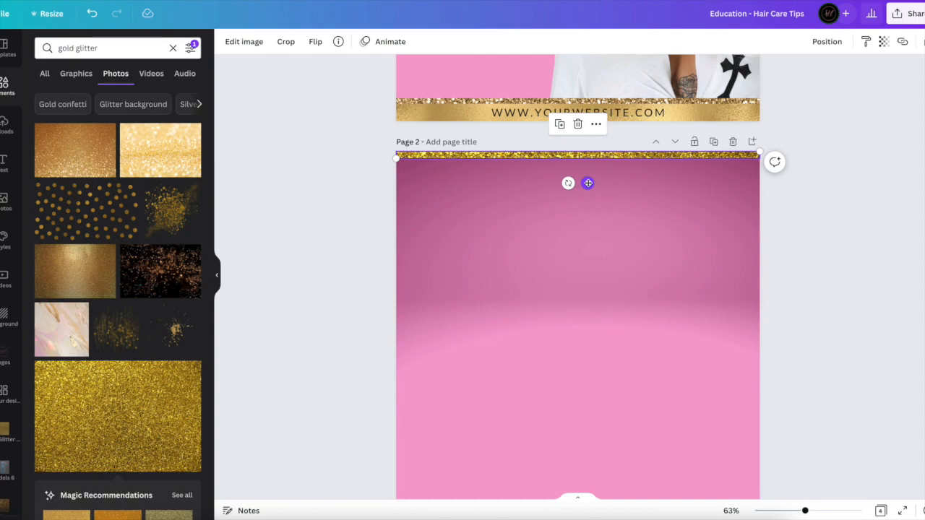
left_click_drag(588, 185, 589, 193)
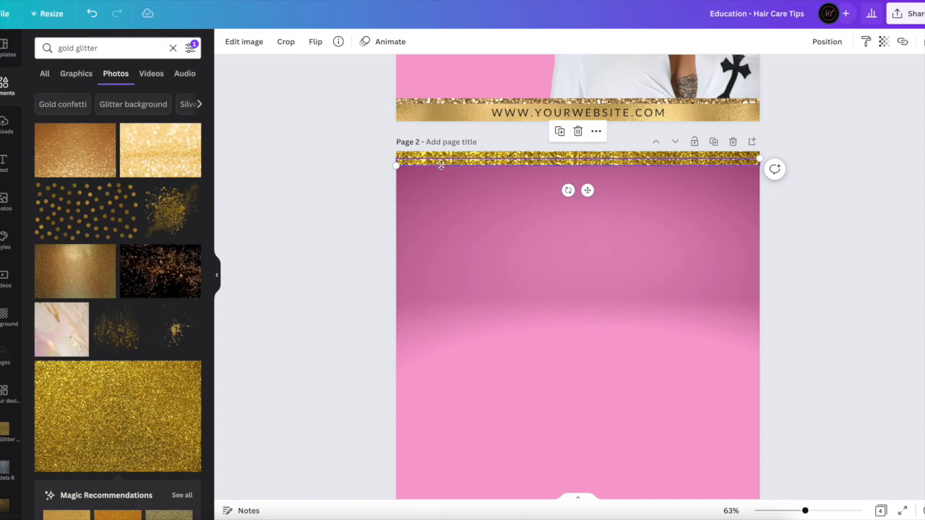
left_click(354, 229)
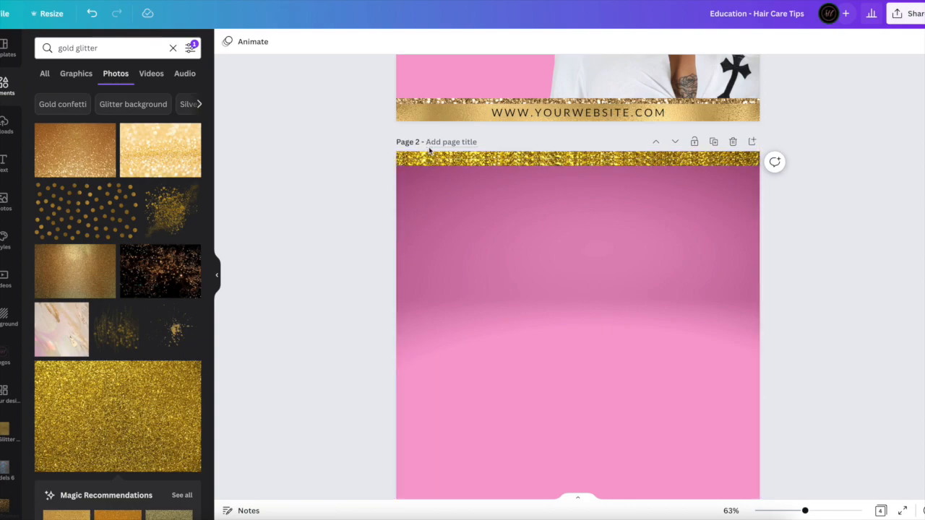
Check the top border on page 1 and shorten the free photo search to "gold".
scroll(412, 141, "up", 5)
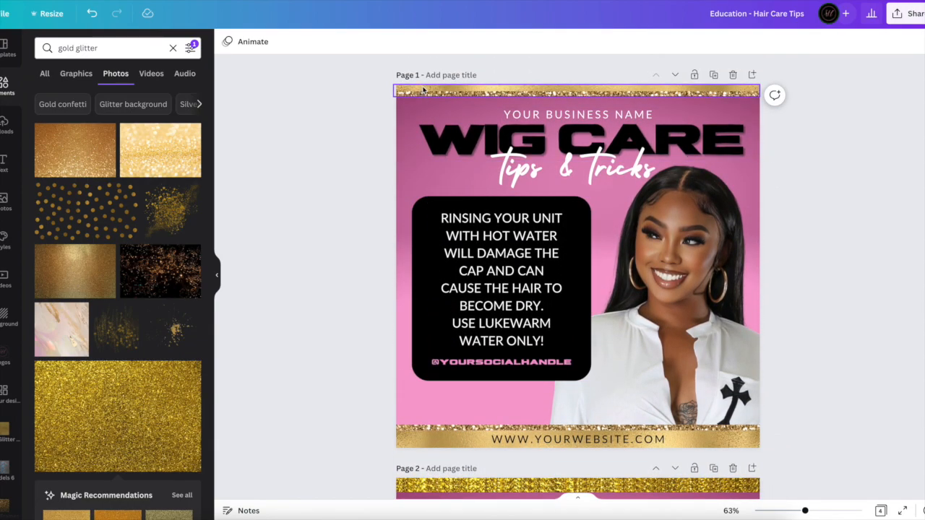
left_click(88, 47)
double_click(89, 48)
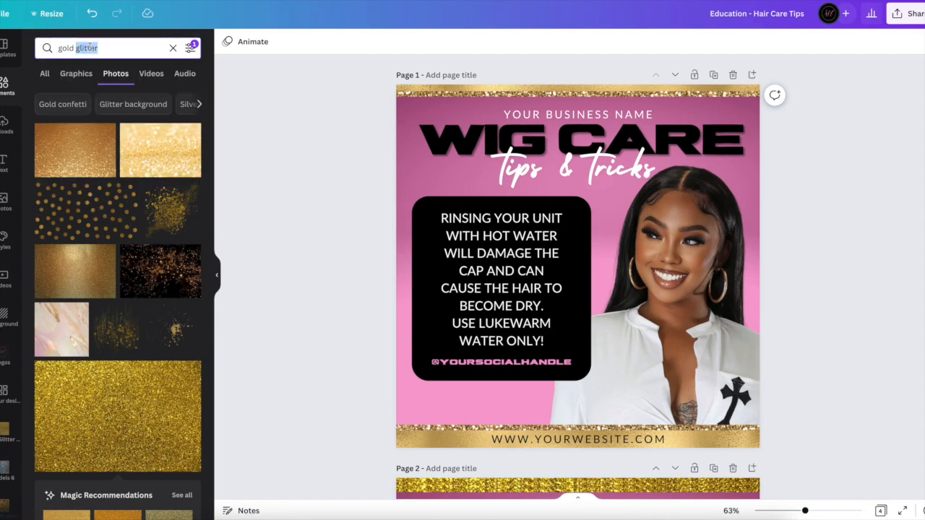
key("BackSpace")
key("Return")
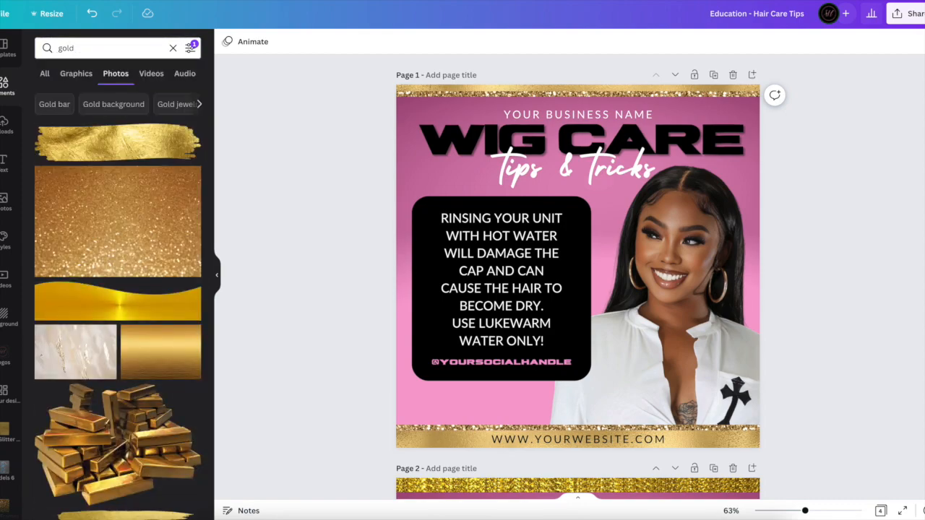
Replace the upper glitter strip on page 2 with the smooth gold gradient photo.
scroll(93, 143, "down", 3)
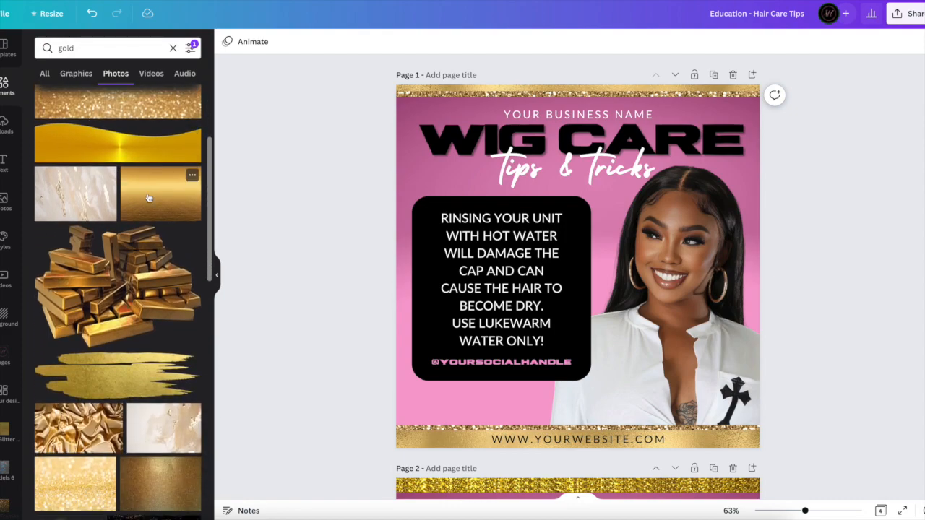
left_click_drag(148, 193, 299, 195)
scroll(299, 196, "down", 5)
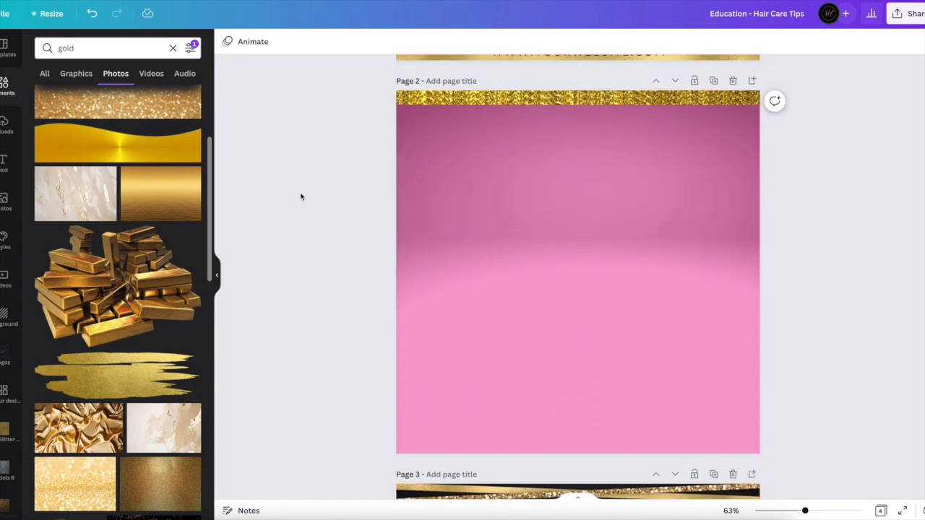
left_click_drag(165, 193, 388, 130)
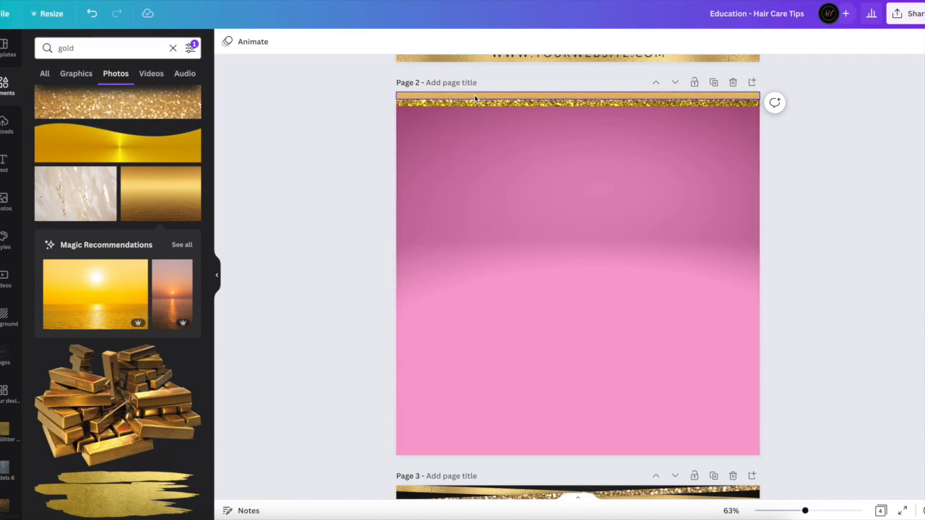
Duplicate the glitter strip and the smooth gold strip, and place the copies along page 2's bottom edge with the gold one lowest.
scroll(473, 95, "up", 1)
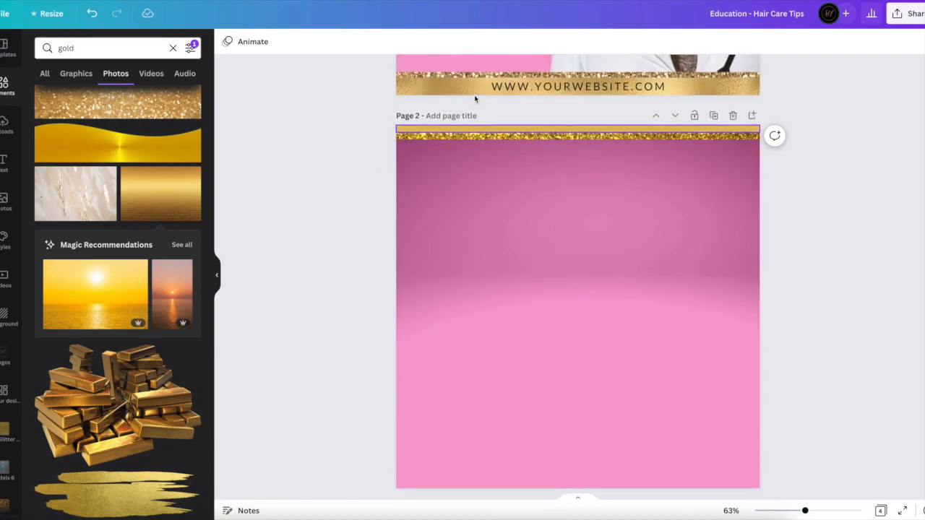
left_click(447, 136)
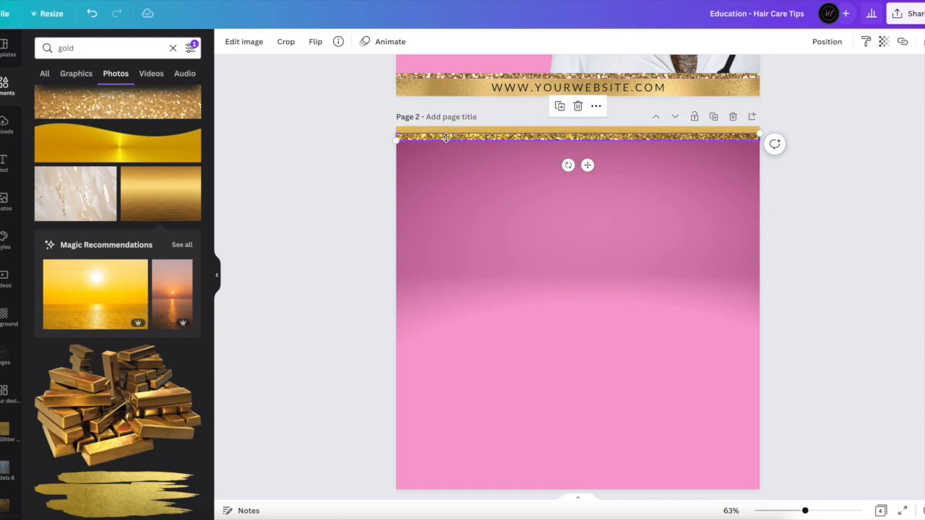
left_click_drag(587, 165, 587, 500)
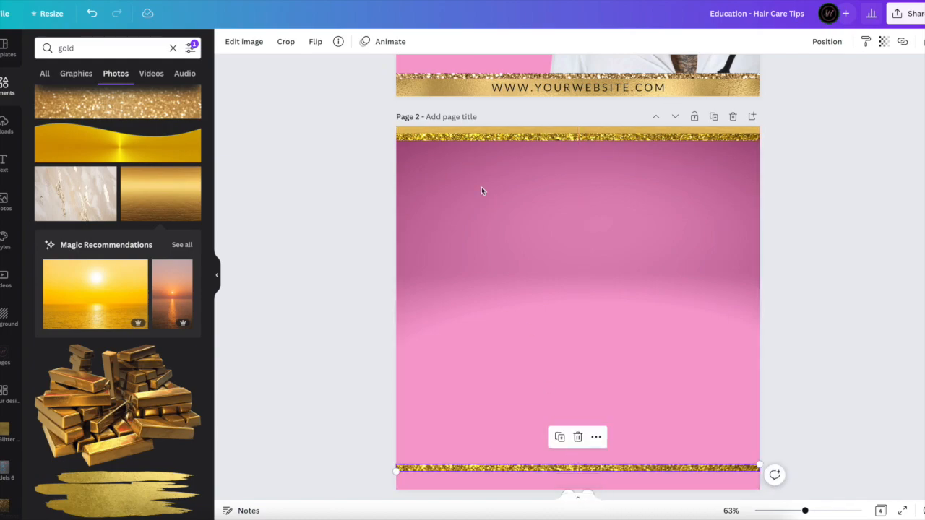
left_click(463, 130)
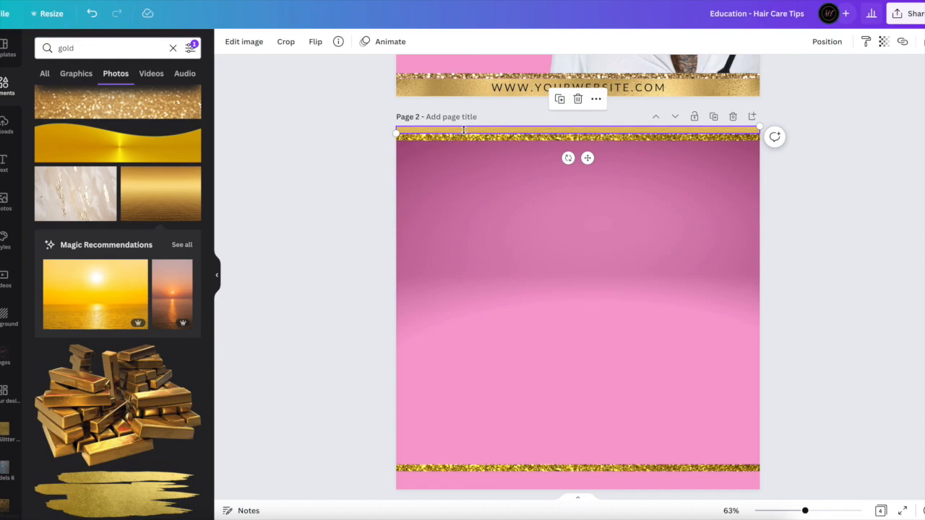
key("ctrl+d")
left_click_drag(592, 164, 568, 485)
left_click(354, 449)
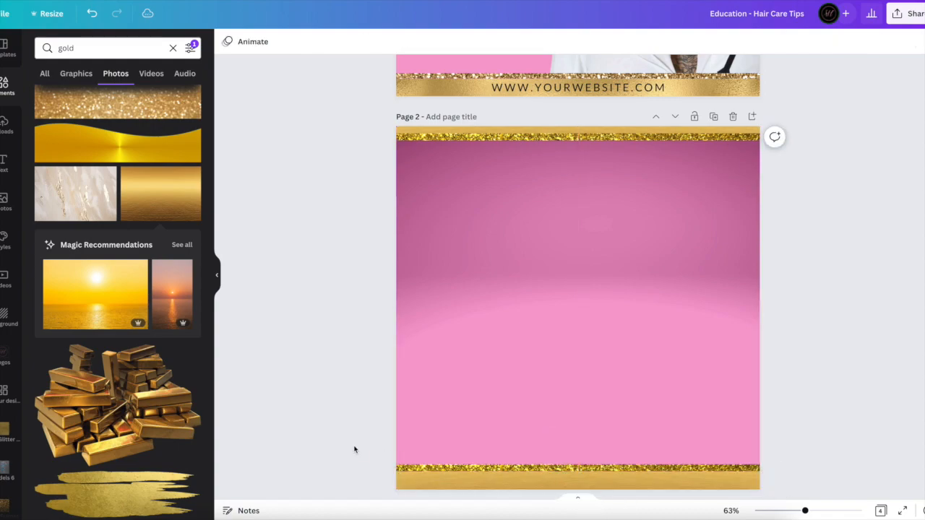
Replace page 2's outer border strips with light gold foil and the inner strips with gold glitter from the Gold Glitter Foil folder.
scroll(354, 450, "down", 2)
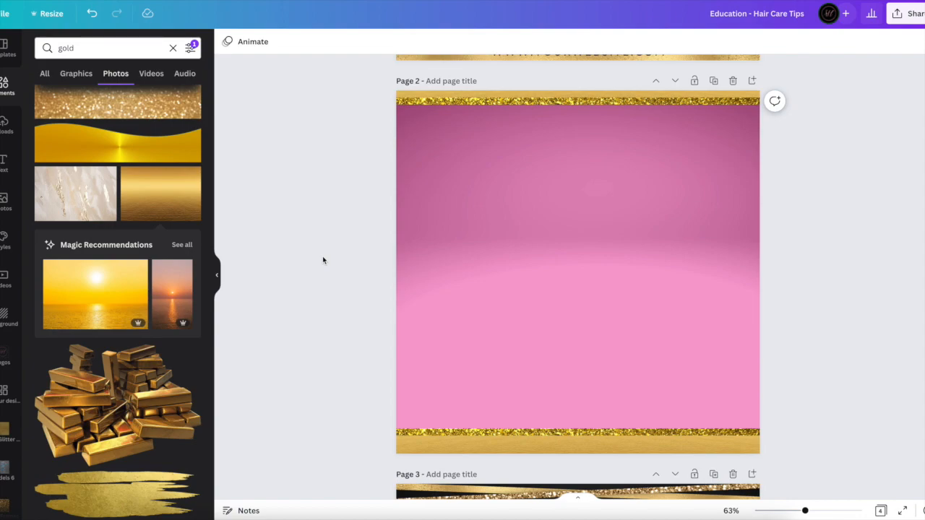
scroll(323, 260, "up", 4)
scroll(323, 260, "down", 6)
scroll(323, 260, "up", 3)
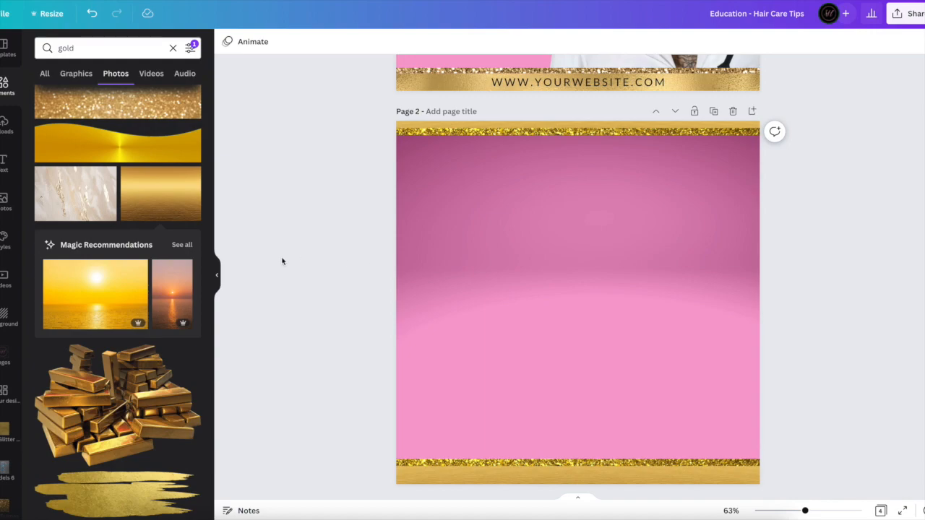
left_click(2, 434)
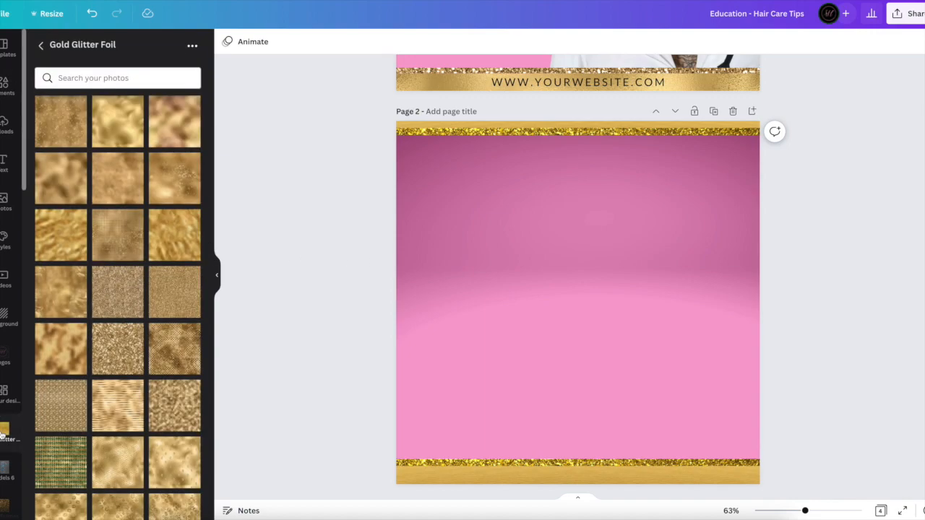
left_click(123, 132)
left_click_drag(124, 132, 403, 124)
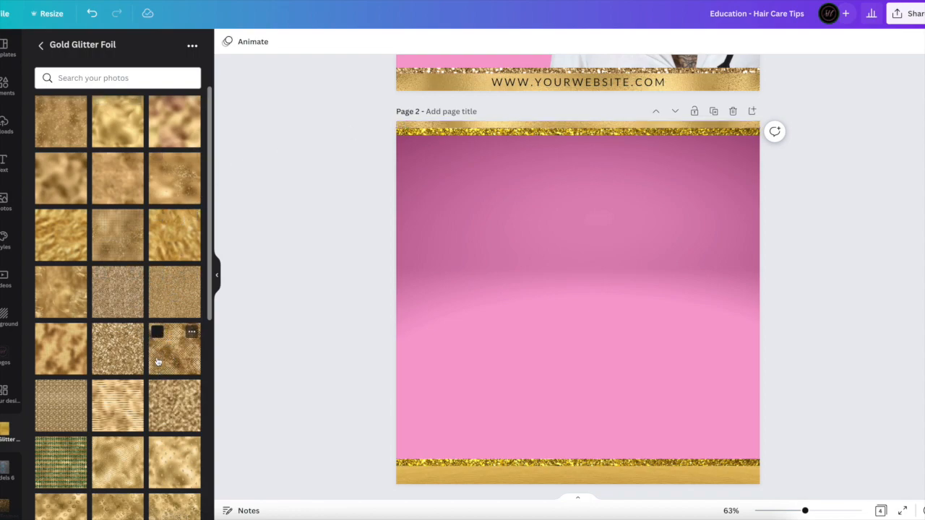
left_click_drag(163, 305, 420, 133)
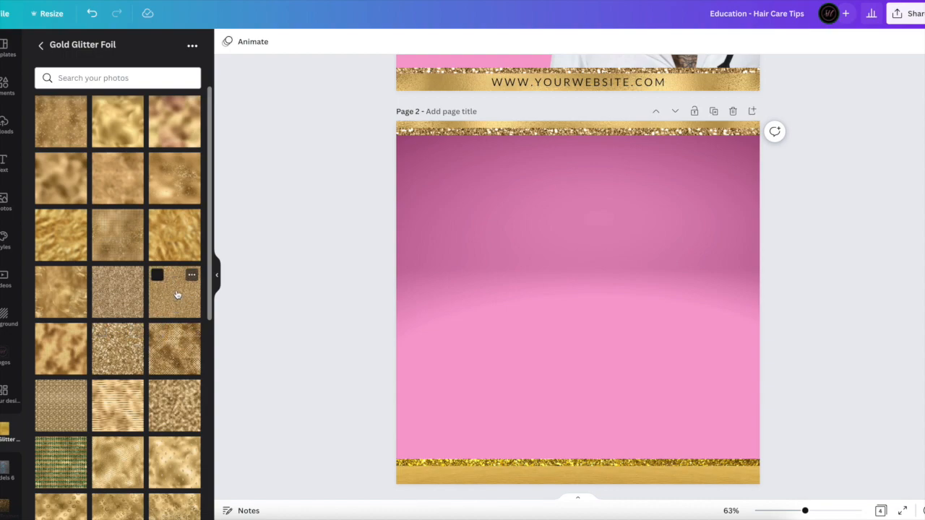
left_click_drag(176, 294, 413, 456)
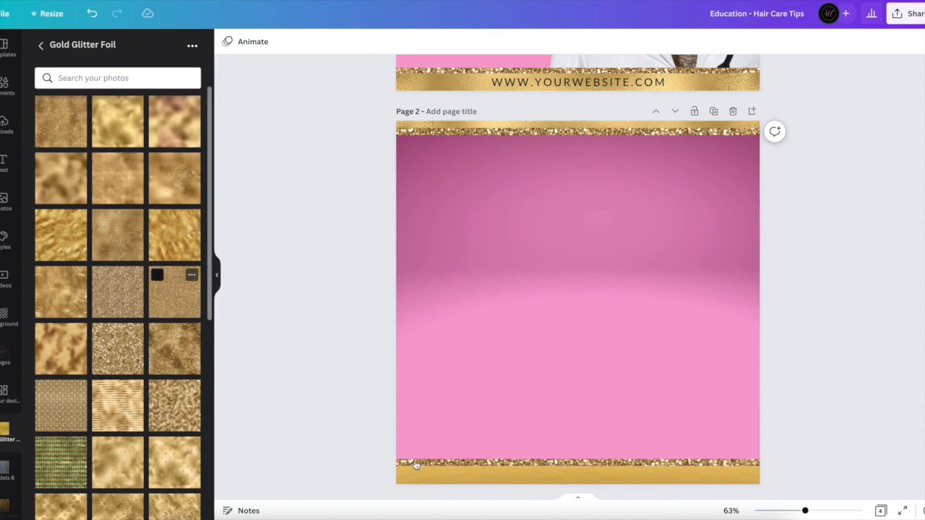
left_click_drag(117, 128, 444, 487)
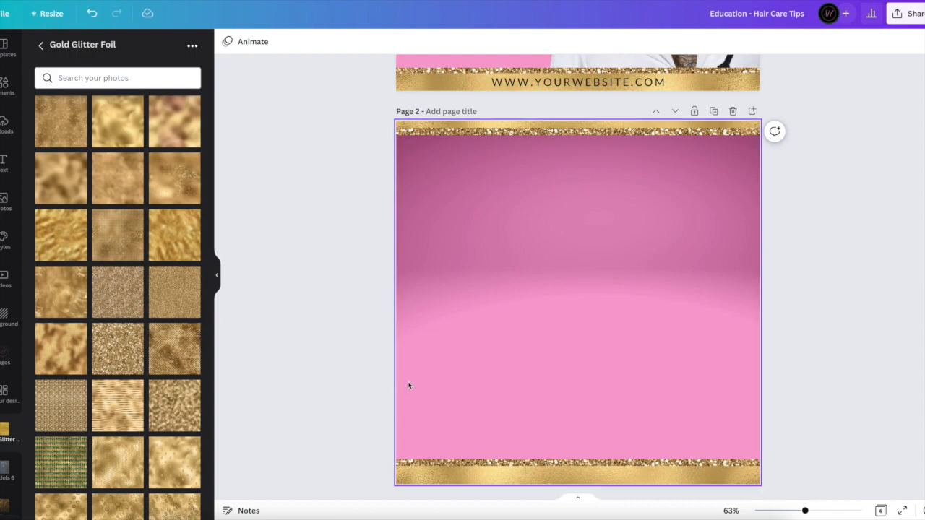
Compare page 2's top and bottom gold borders with the finished flyer on page 1.
scroll(361, 349, "up", 1)
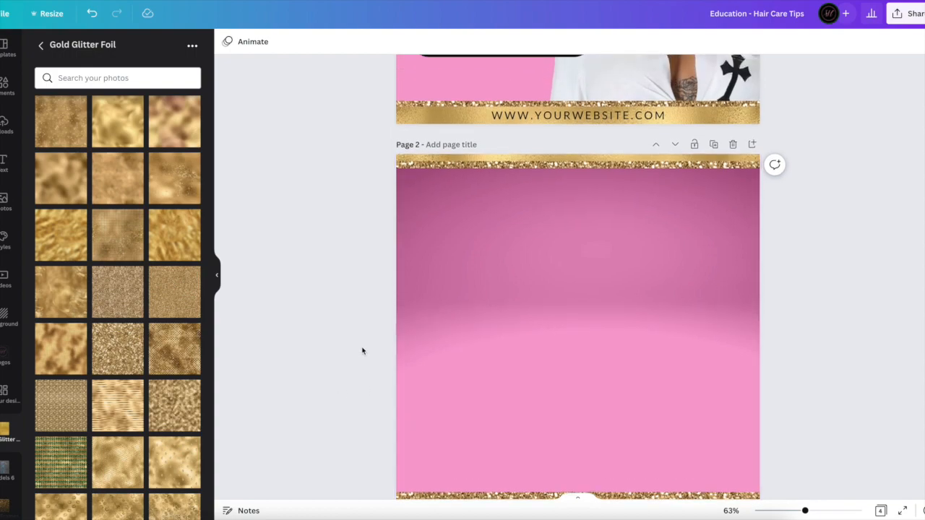
scroll(363, 351, "down", 1)
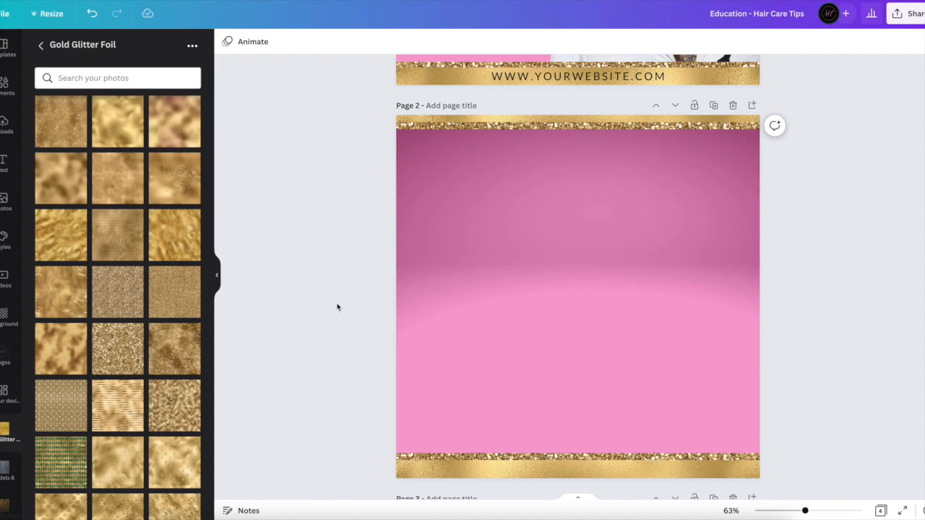
scroll(336, 307, "up", 1)
scroll(336, 307, "down", 2)
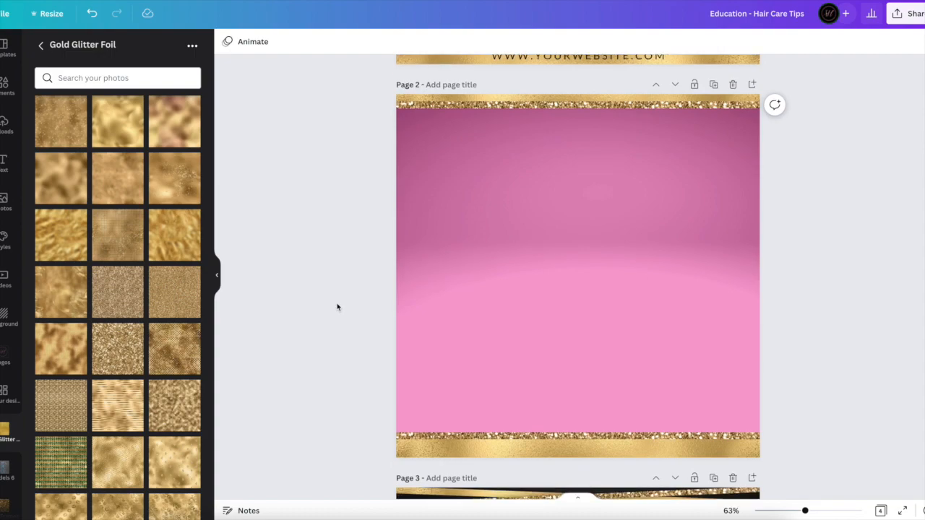
scroll(336, 307, "up", 1)
scroll(337, 307, "up", 10)
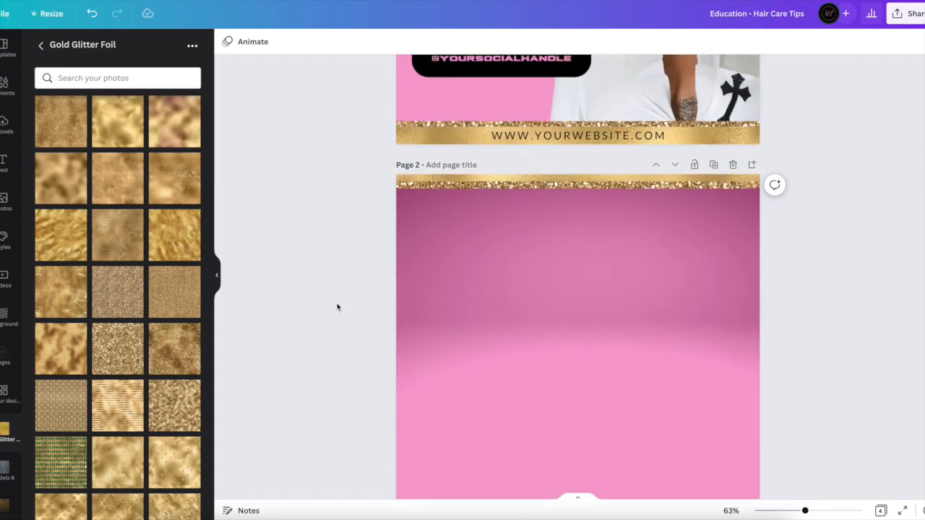
scroll(337, 307, "down", 10)
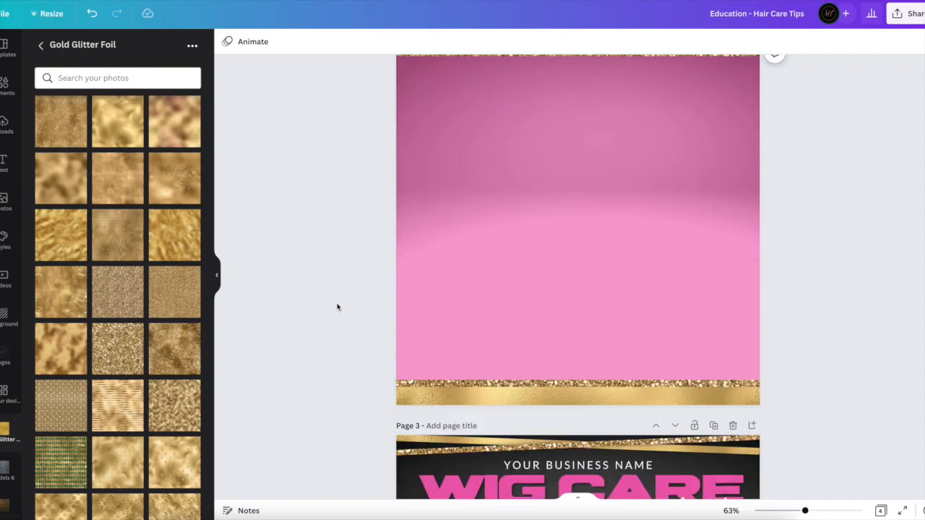
scroll(336, 307, "up", 10)
scroll(336, 307, "up", 2)
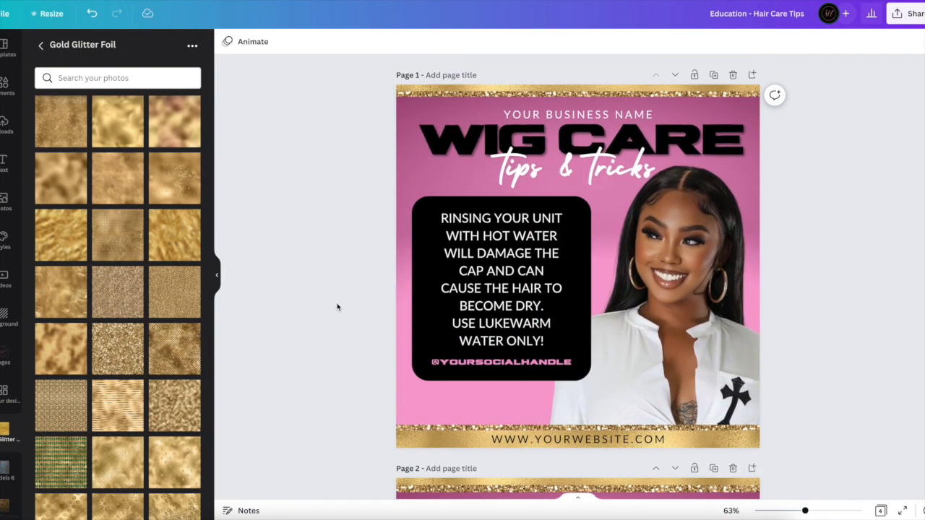
scroll(337, 307, "down", 8)
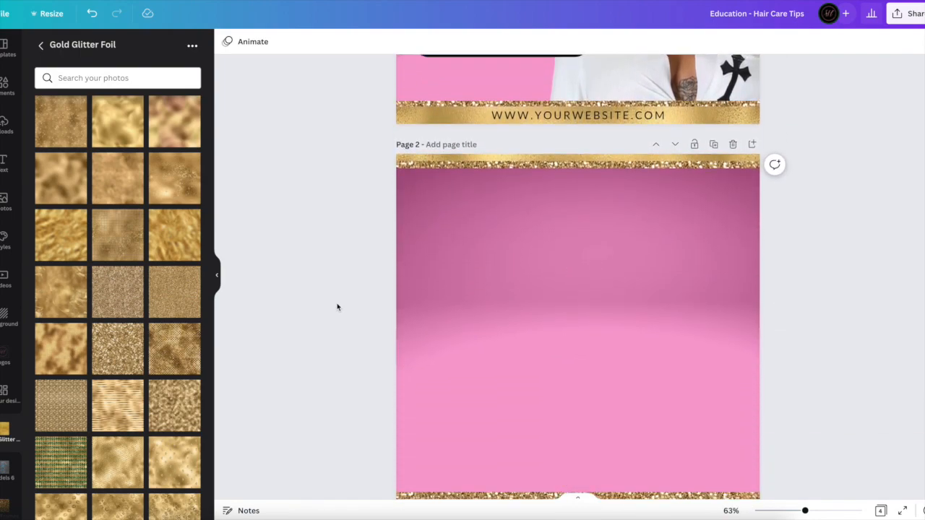
Add a body text line reading "THE BOUTIQUE BAE" to page 2 in all capitals and colour it white.
left_click(4, 165)
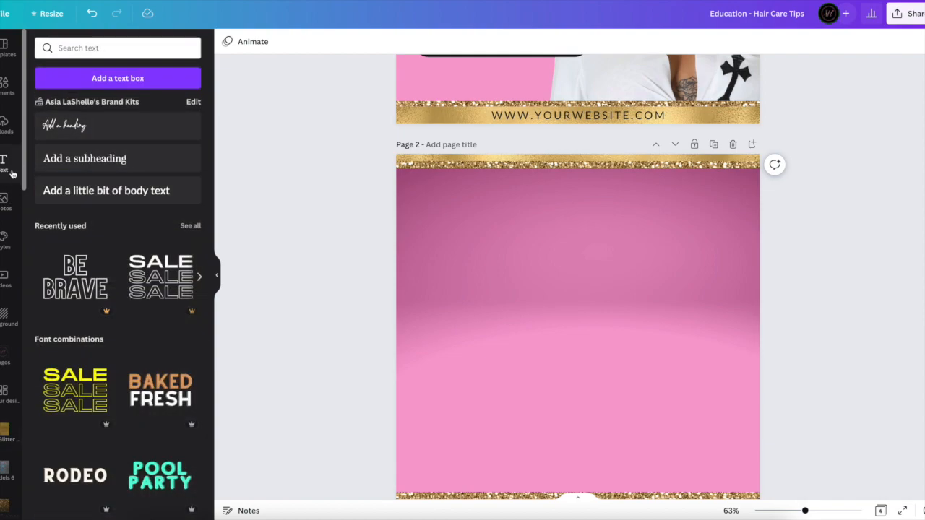
left_click(158, 193)
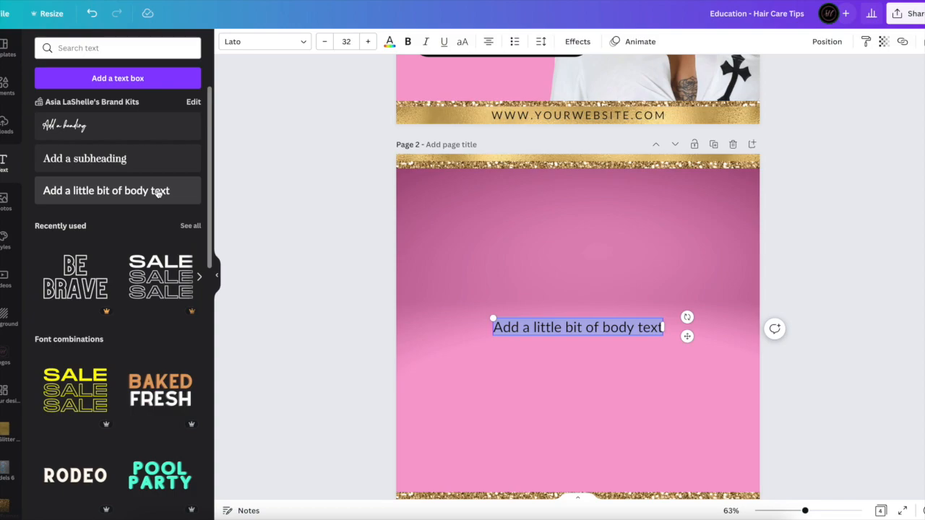
type("the bou")
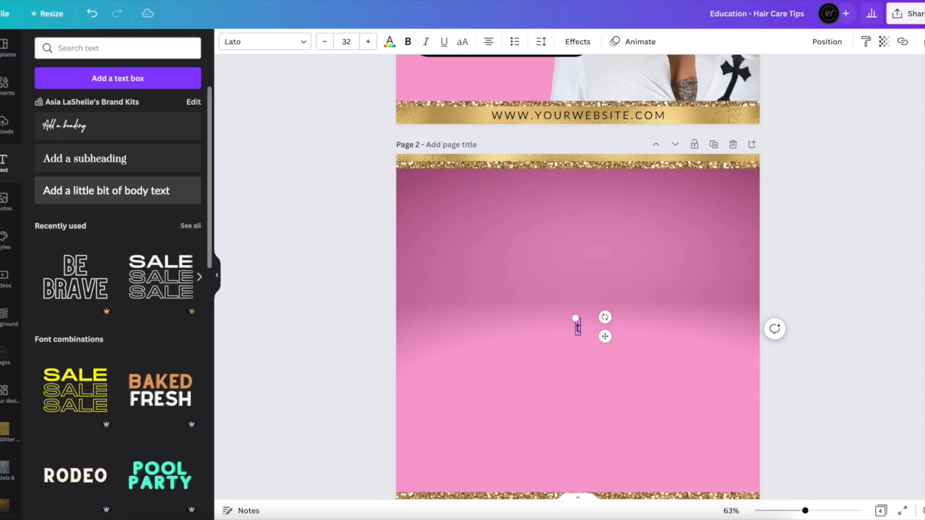
type("tique bae")
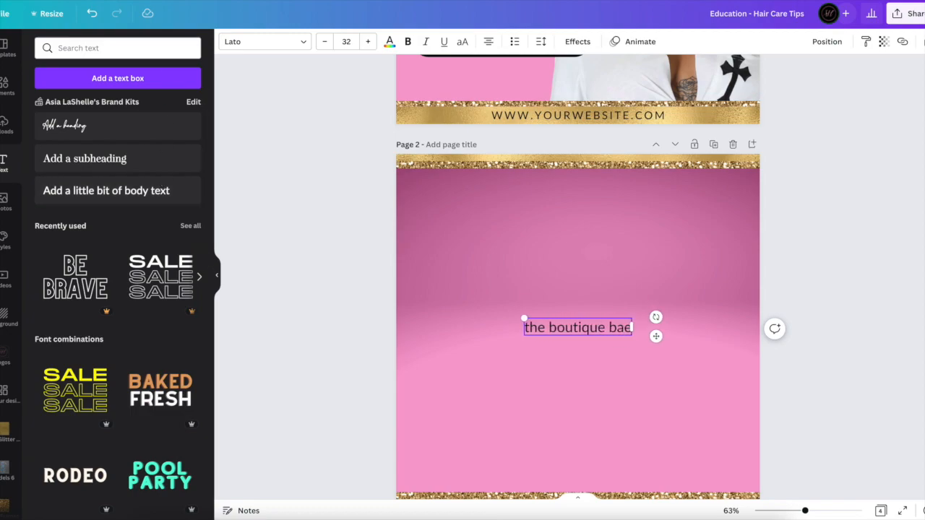
left_click(463, 41)
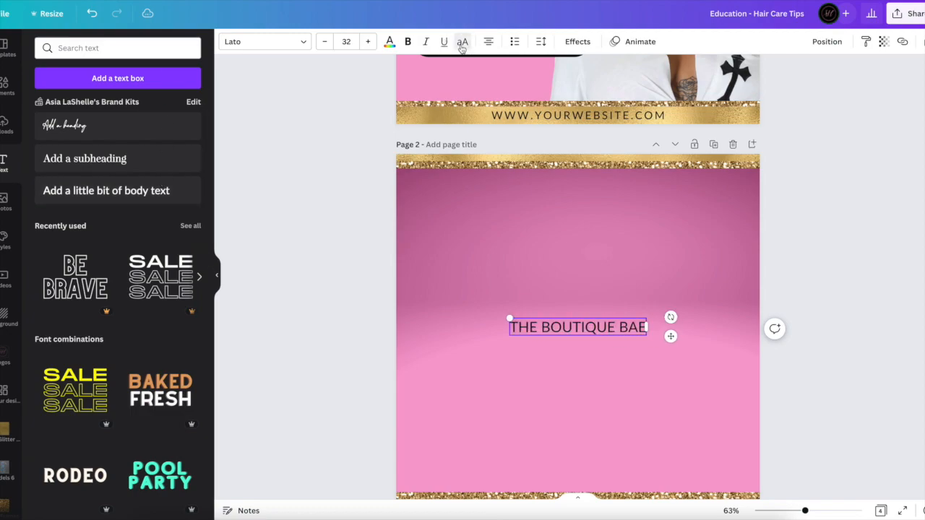
left_click(389, 41)
left_click(190, 97)
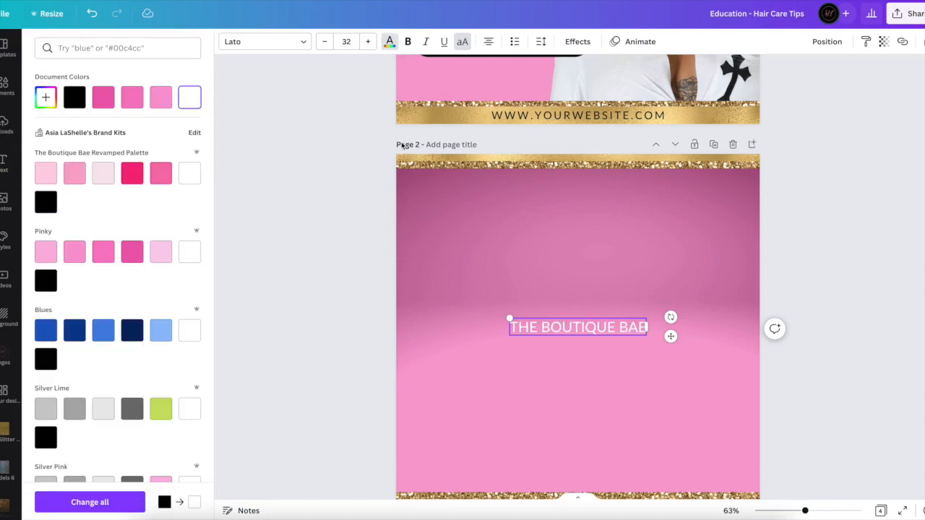
Check the business name text's formatting on page 1 and set page 2's "THE BOUTIQUE BAE" text to font size 24.
scroll(568, 155, "up", 5)
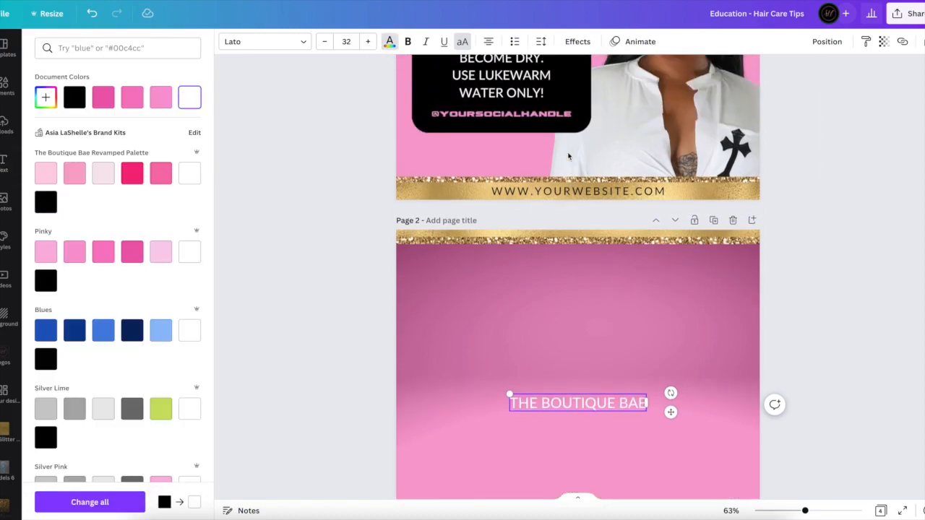
left_click(560, 118)
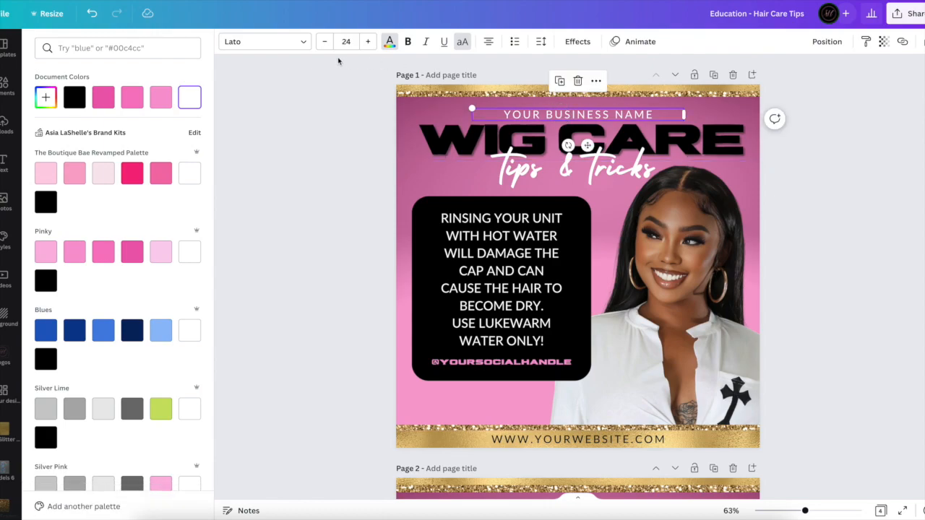
left_click(578, 42)
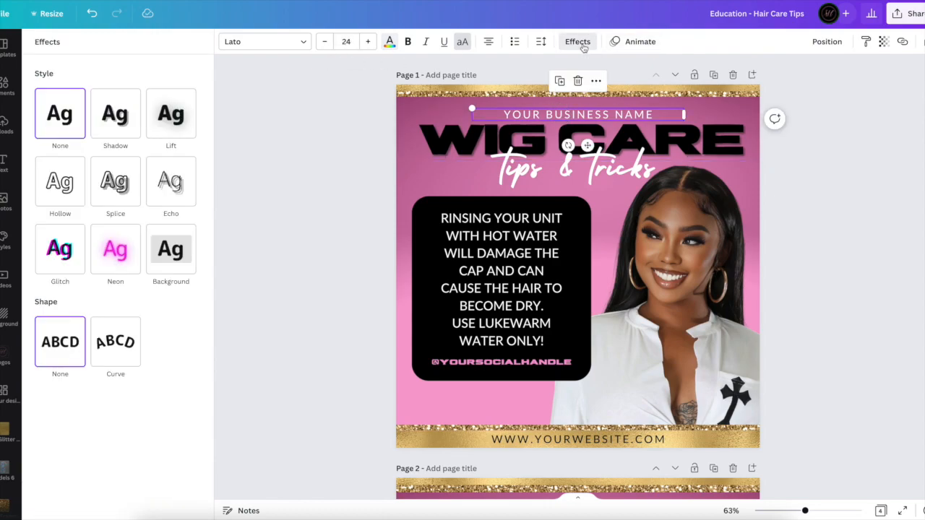
left_click(540, 42)
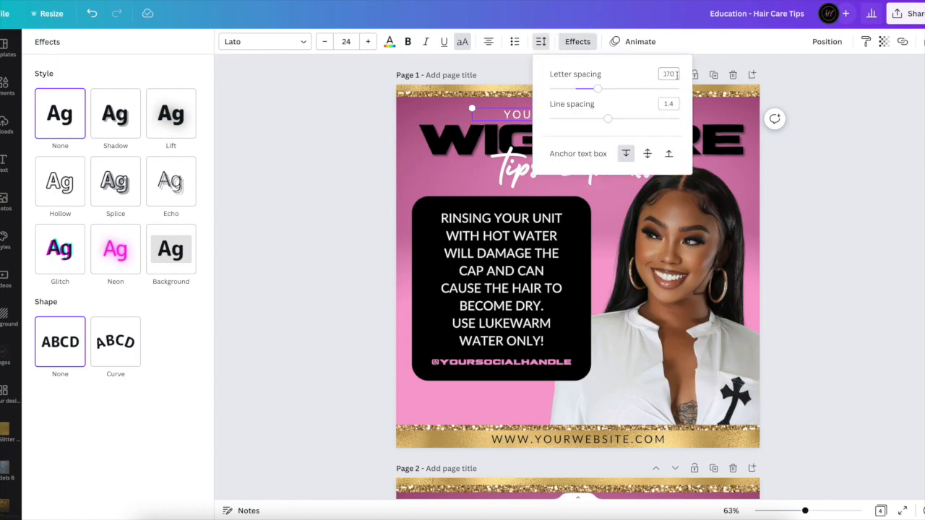
left_click(371, 204)
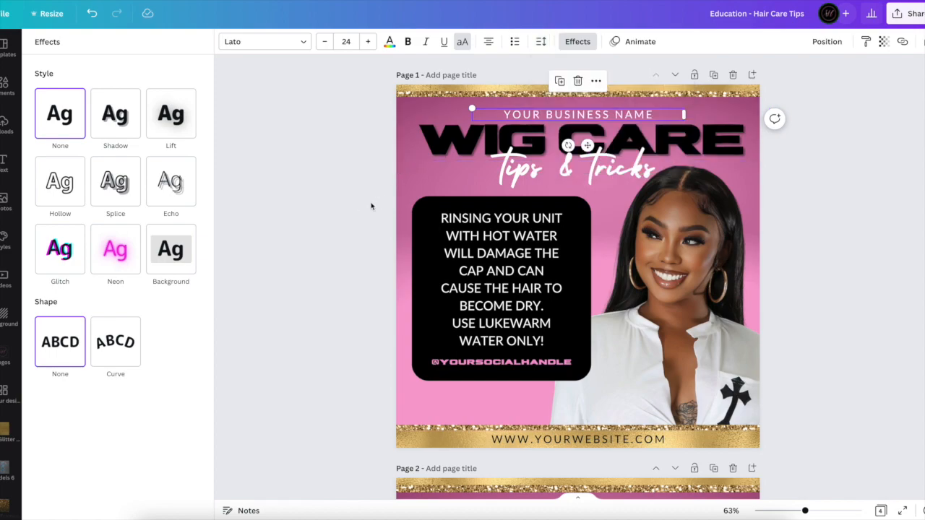
scroll(371, 207, "down", 1)
scroll(371, 206, "down", 5)
left_click(522, 364)
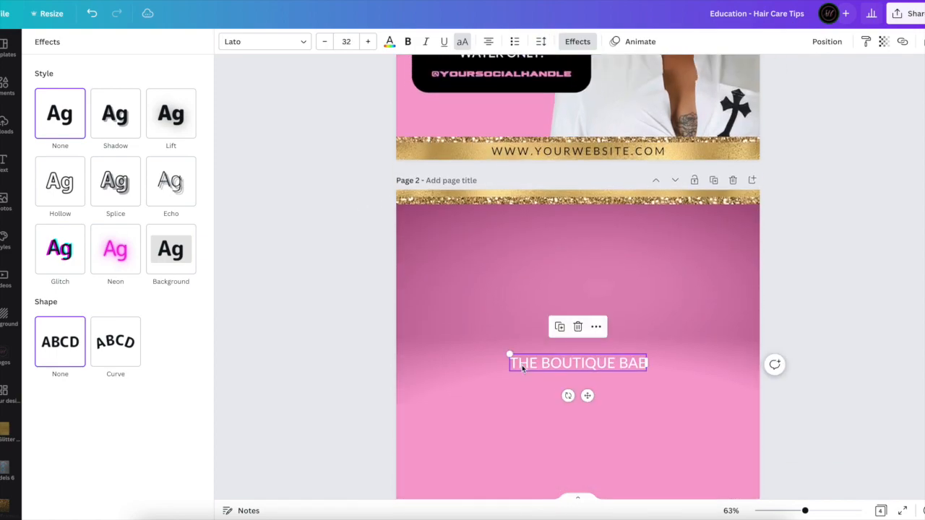
left_click(345, 42)
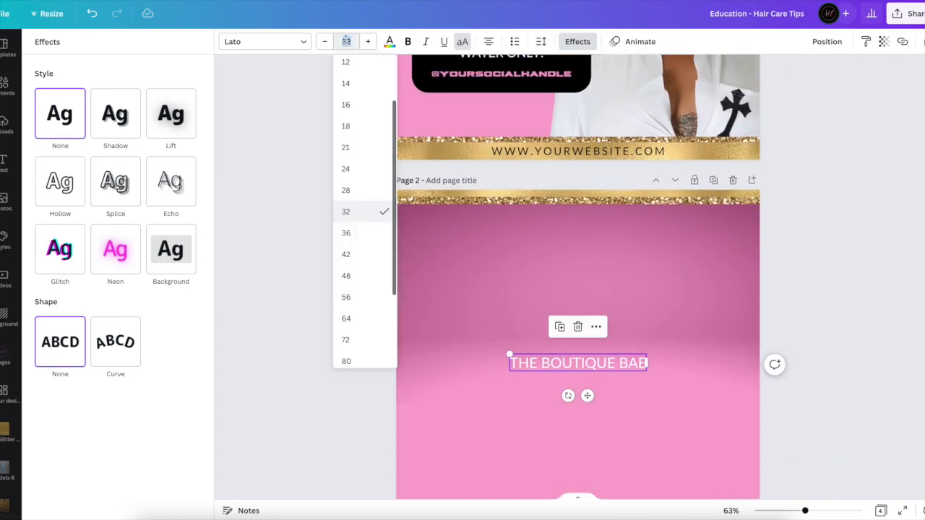
left_click(346, 171)
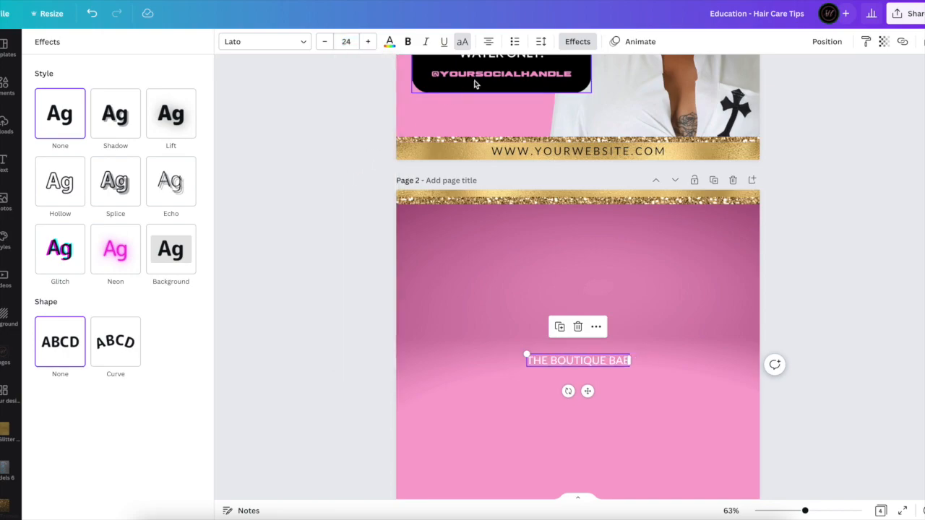
Set the letter spacing of the "THE BOUTIQUE BAE" text to 170.
left_click(540, 42)
mouse_move(588, 90)
left_mouse_down()
mouse_move(604, 87)
mouse_move(597, 88)
left_mouse_up()
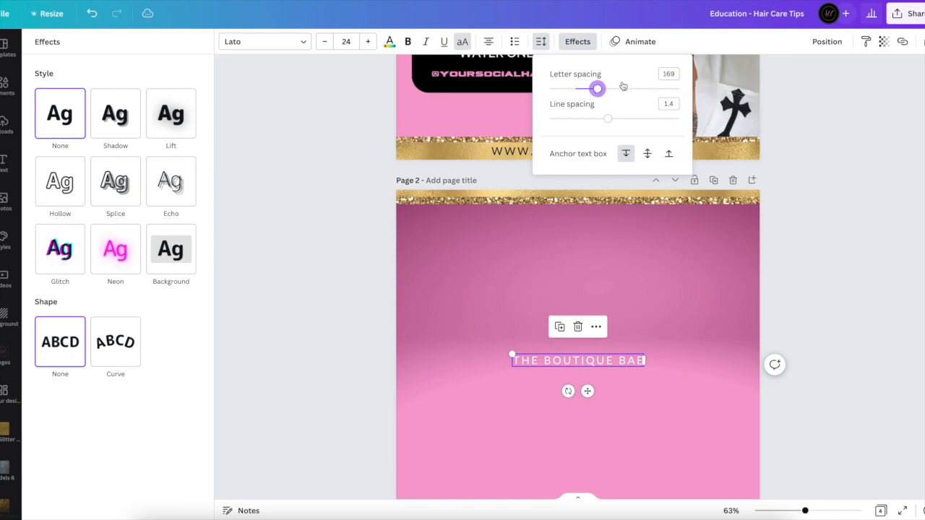
left_click(667, 74)
type("170")
left_click(463, 292)
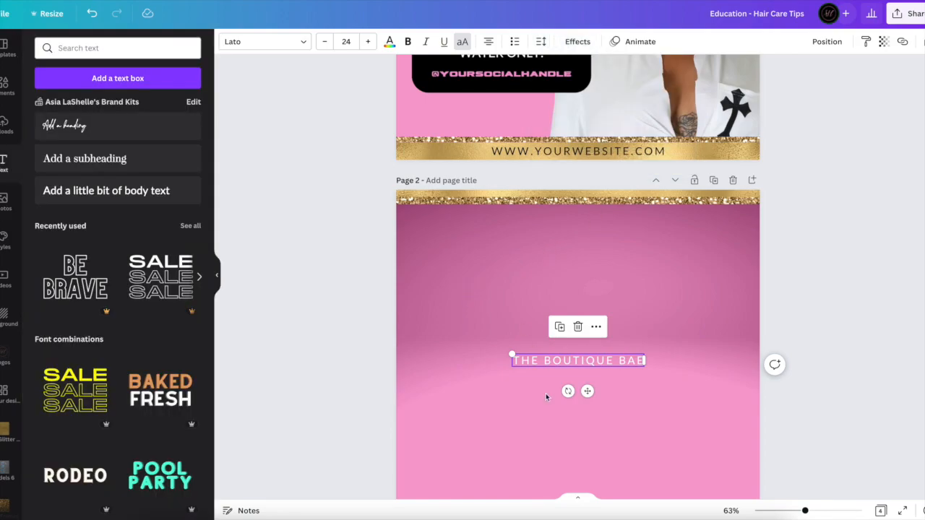
Move the "THE BOUTIQUE BAE" text up to the horizontal centre just below page 2's top gold border.
left_click_drag(586, 391, 585, 253)
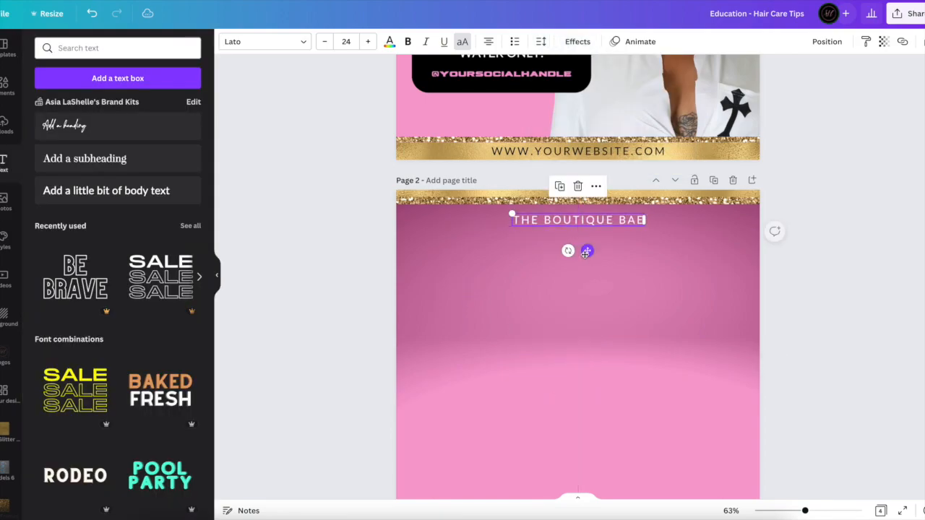
left_click(411, 289)
Duplicate the "THE BOUTIQUE BAE" text, place the copy beneath the original and change its wording to "WIG CARE".
left_click(528, 224)
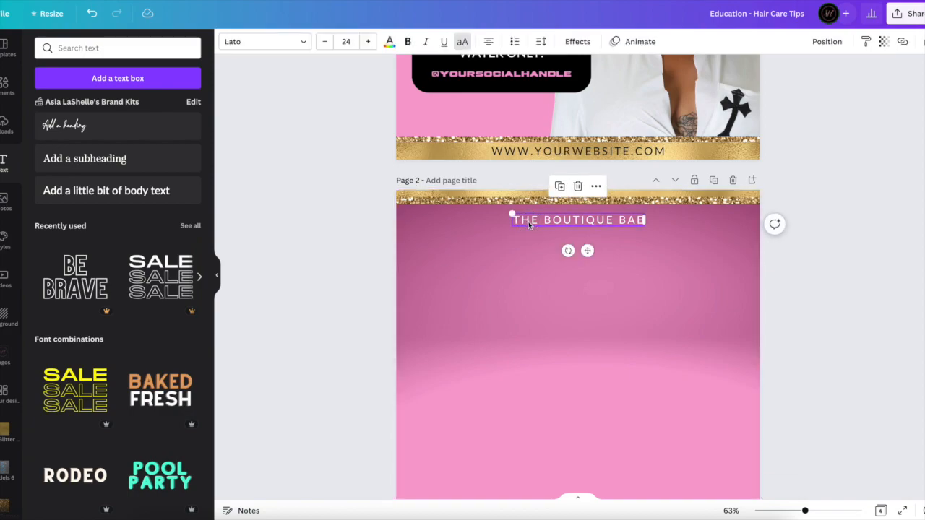
key("ctrl+d")
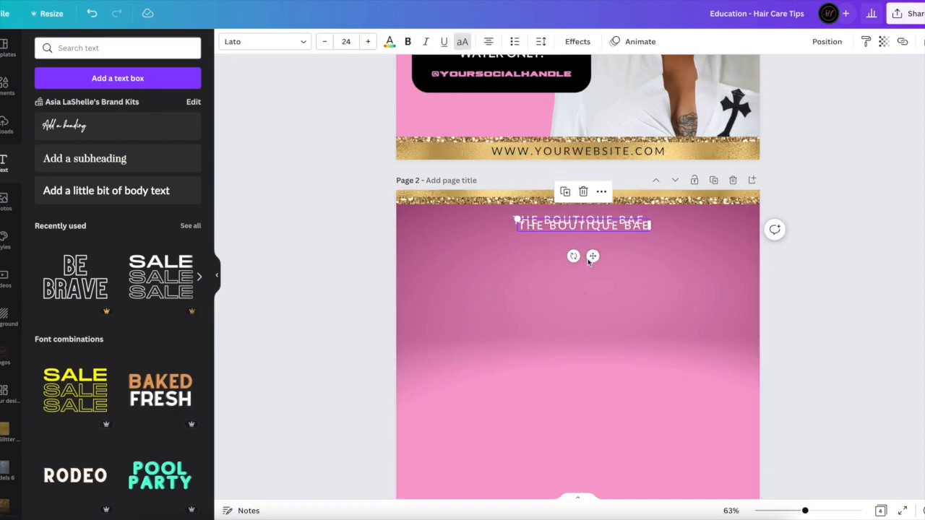
left_click_drag(593, 257, 583, 287)
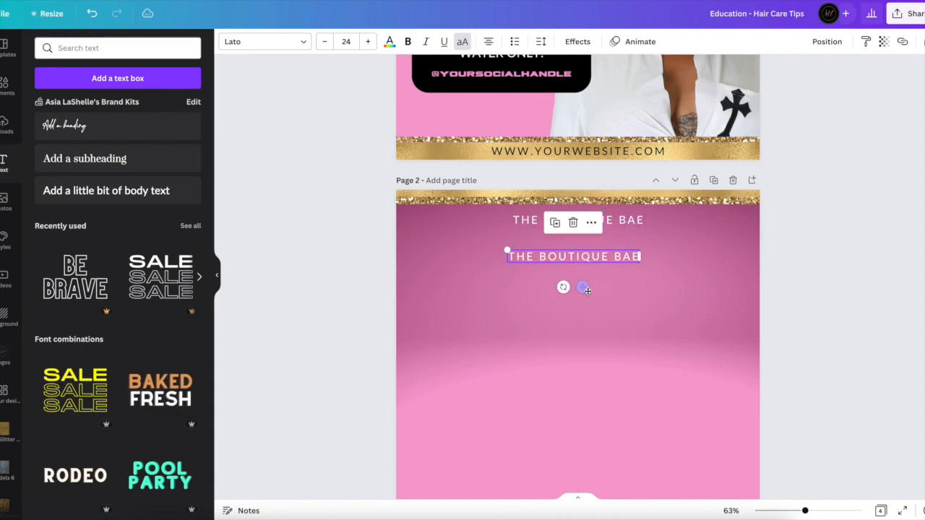
double_click(565, 262)
type("WIG ")
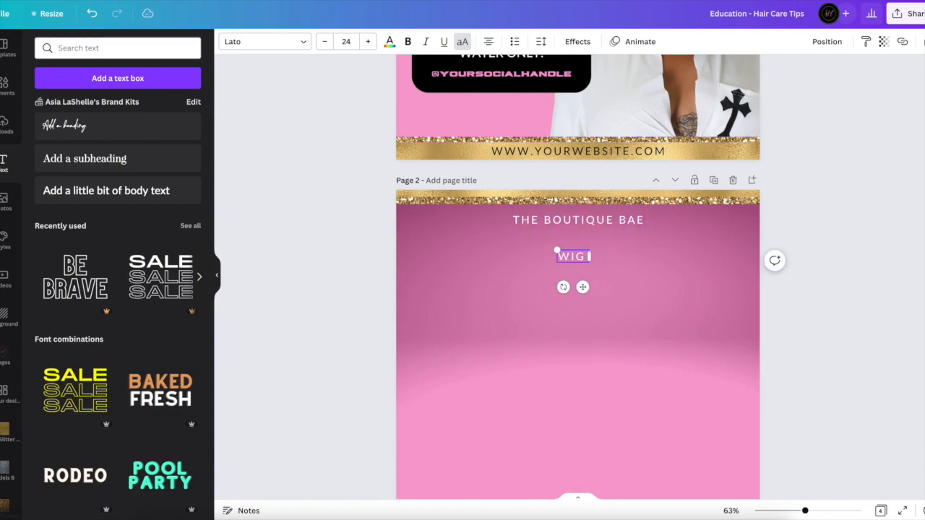
type("CARE")
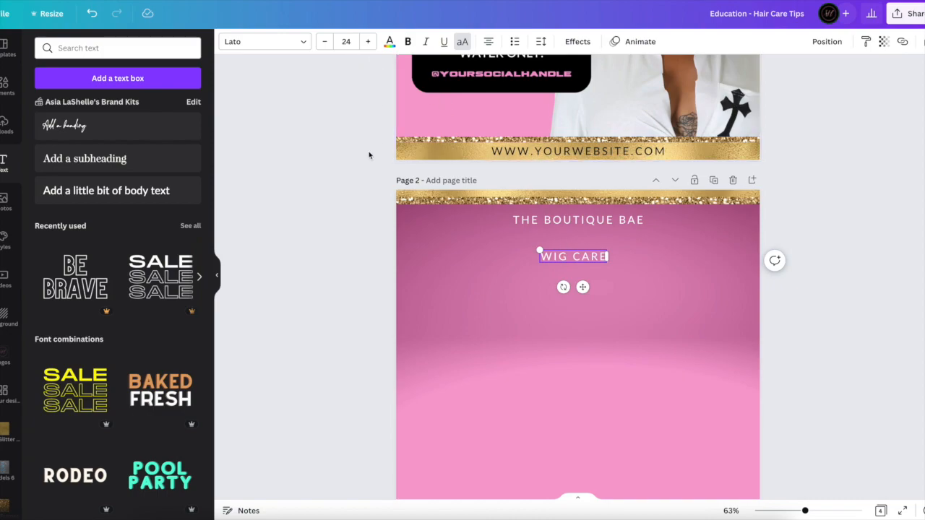
Check the font, size and letter spacing of the "WIG CARE" title on page 1.
scroll(369, 156, "up", 5)
left_click(454, 136)
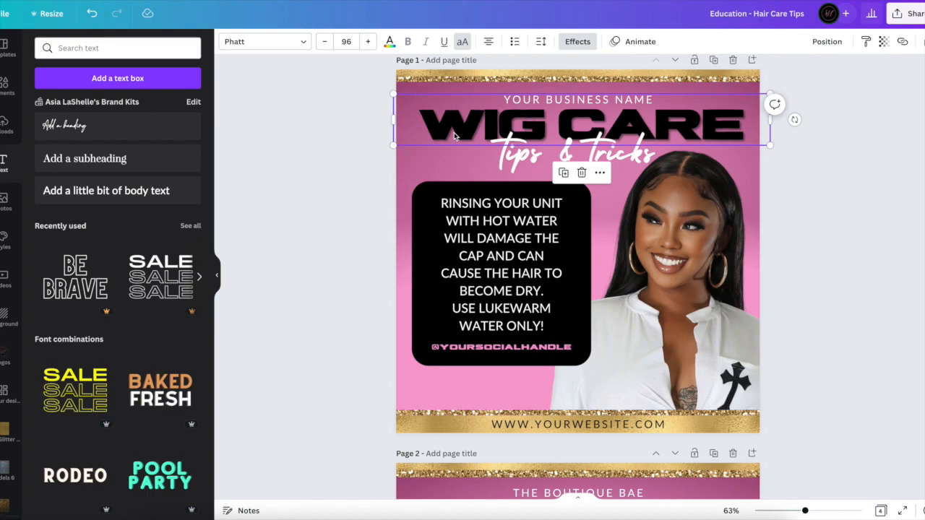
left_click(541, 44)
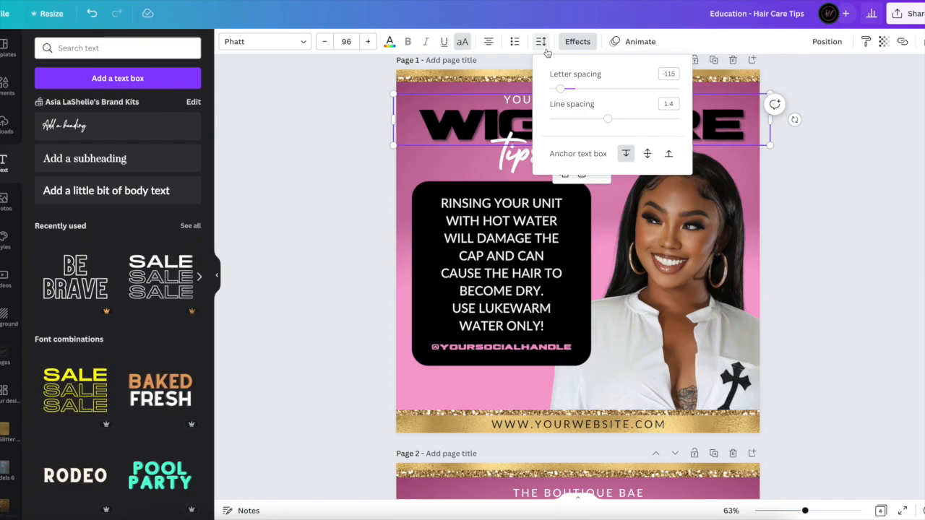
left_click(338, 223)
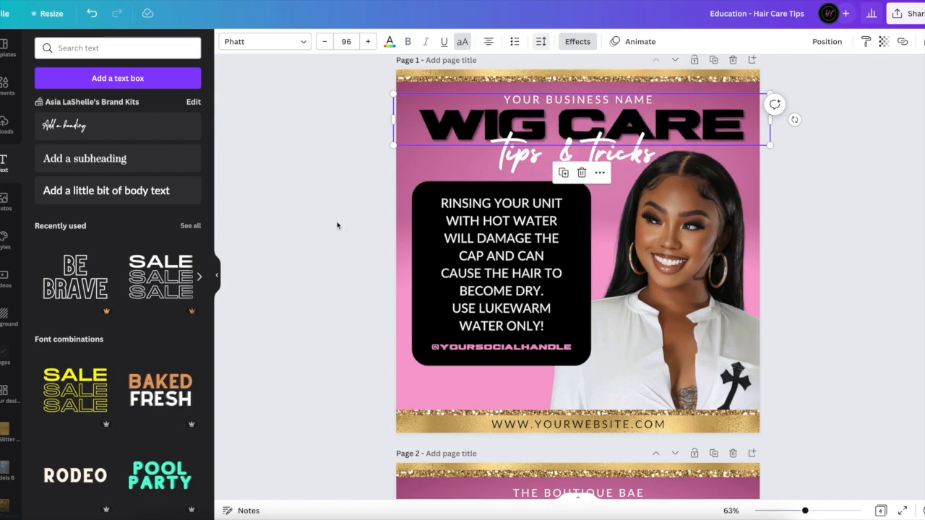
Format page 2's "WIG CARE" text in the Phatt font, coloured black, at font size 96.
scroll(338, 223, "down", 4)
left_click(546, 273)
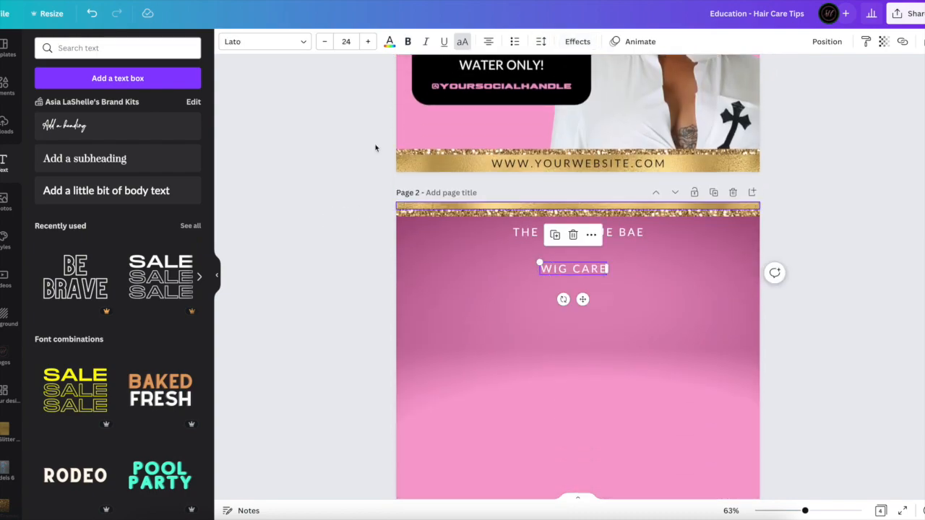
left_click(260, 44)
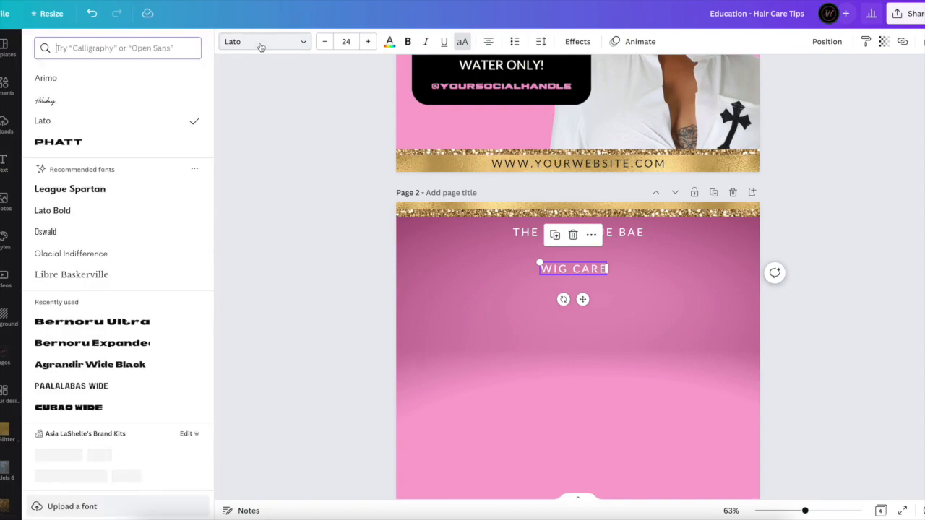
left_click(79, 143)
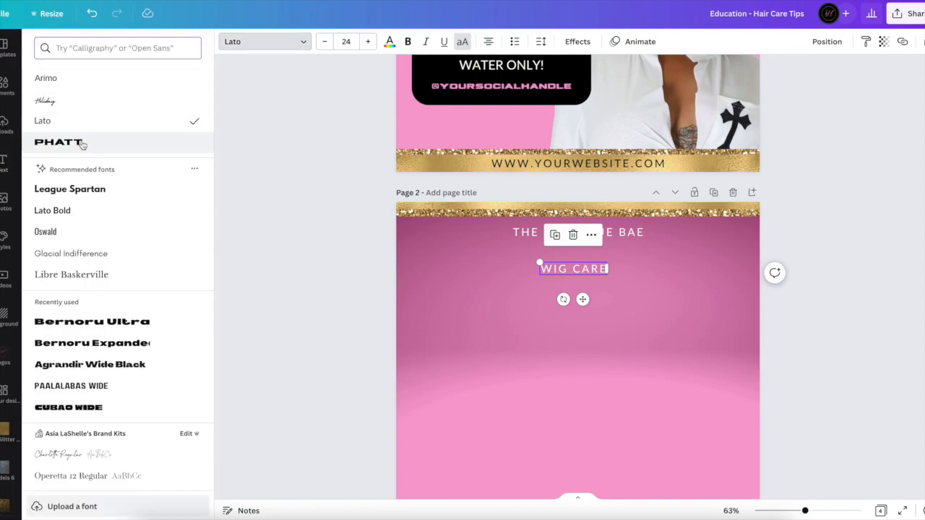
left_click(388, 41)
left_click(74, 96)
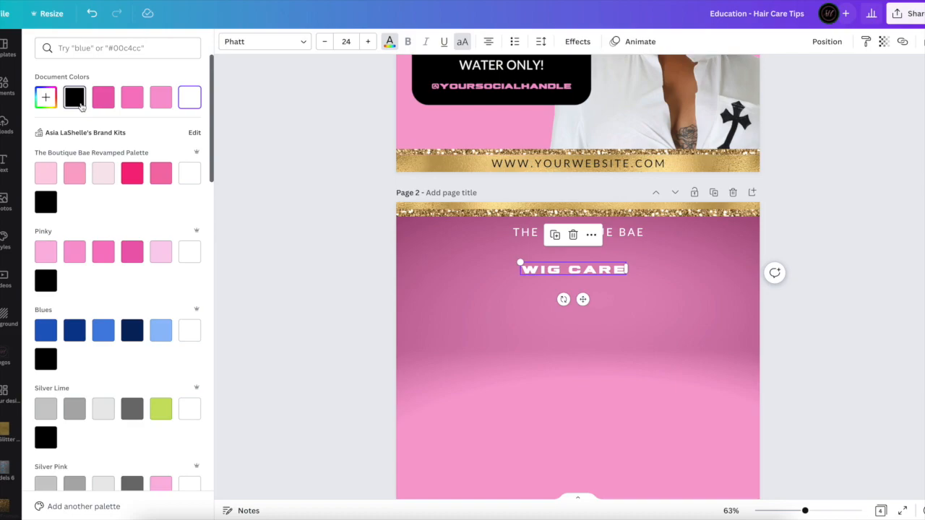
left_click(336, 41)
type("96")
key("Return")
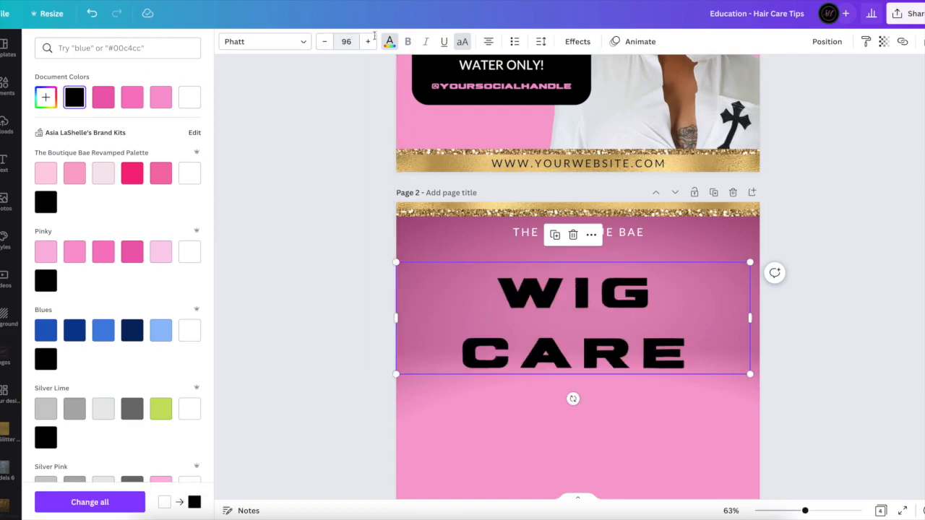
Set the letter spacing of page 2's "WIG CARE" title to -115.
left_click(540, 42)
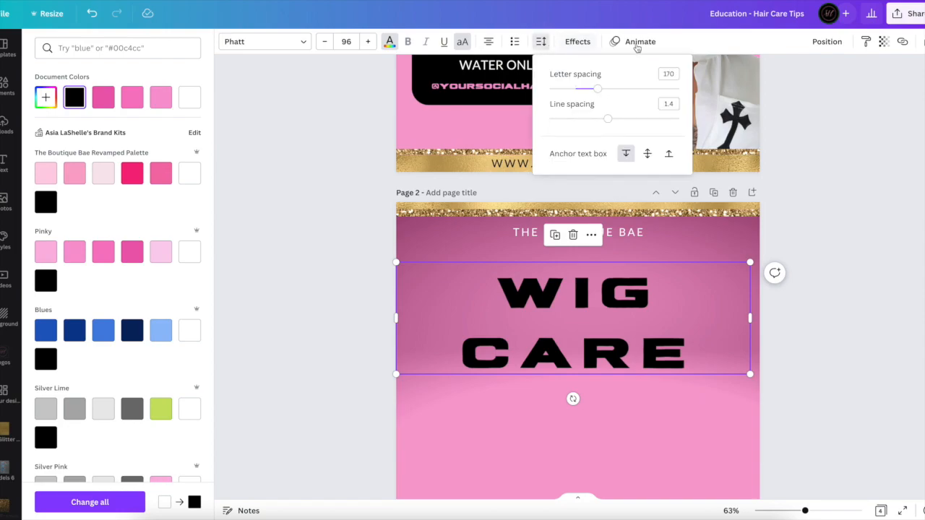
left_click_drag(599, 96, 568, 89)
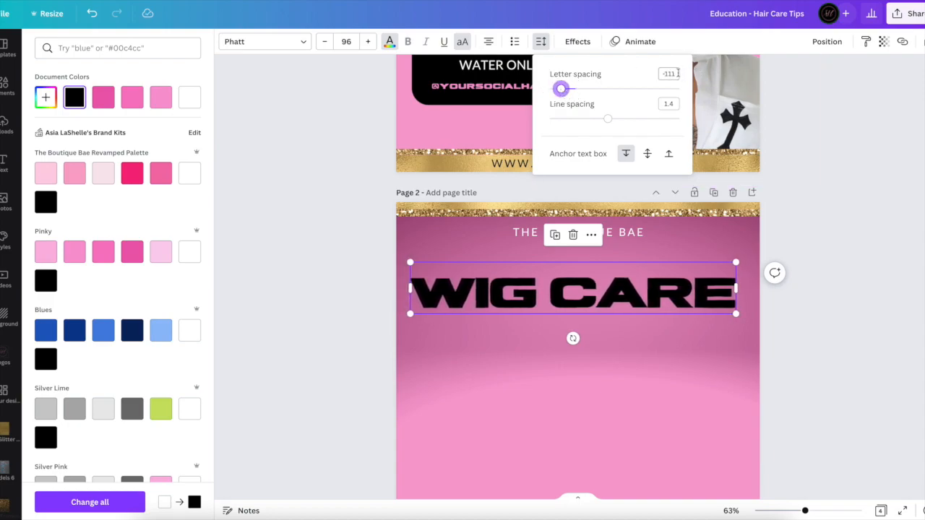
left_click(677, 73)
type("1")
type("-")
key("Return")
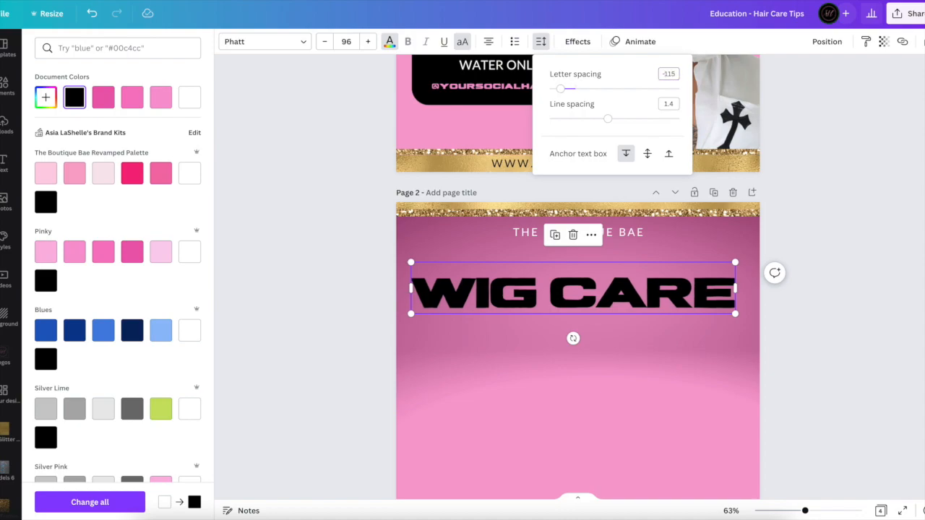
left_click(421, 370)
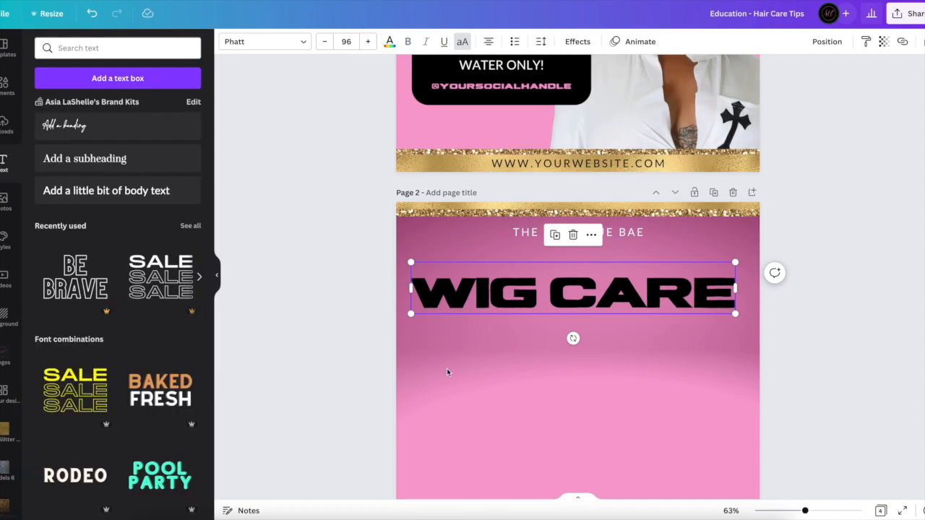
Apply a Shadow effect to page 2's "WIG CARE" title with blur 20 and offset 30.
left_click(548, 376)
left_click(559, 307)
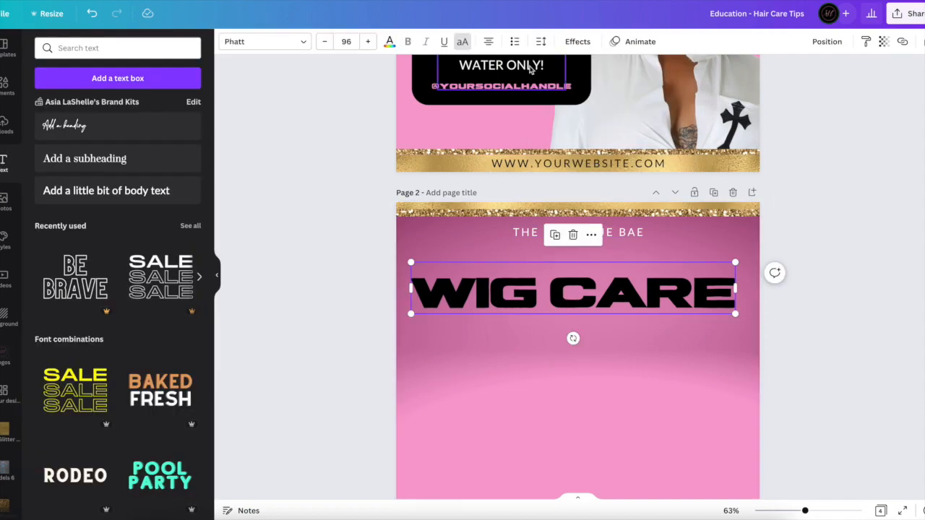
left_click(576, 41)
left_click(121, 114)
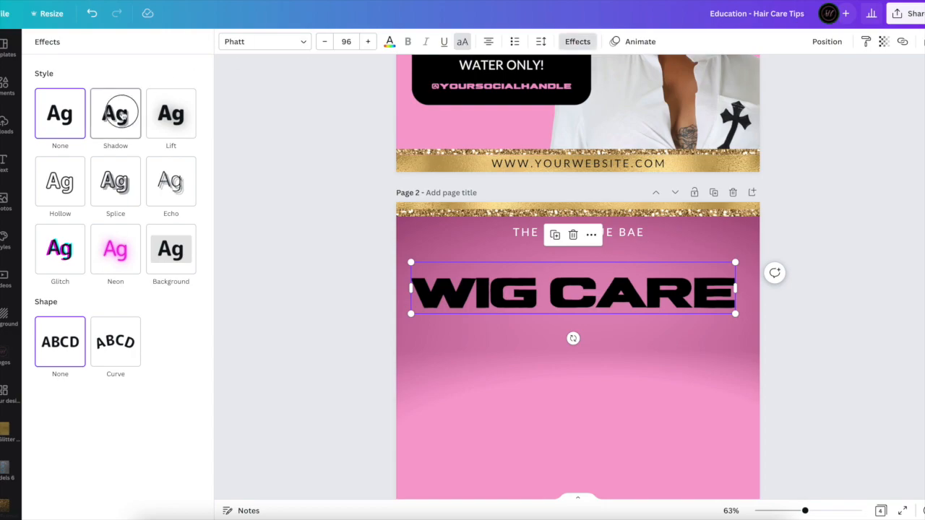
left_click(180, 224)
key("Return")
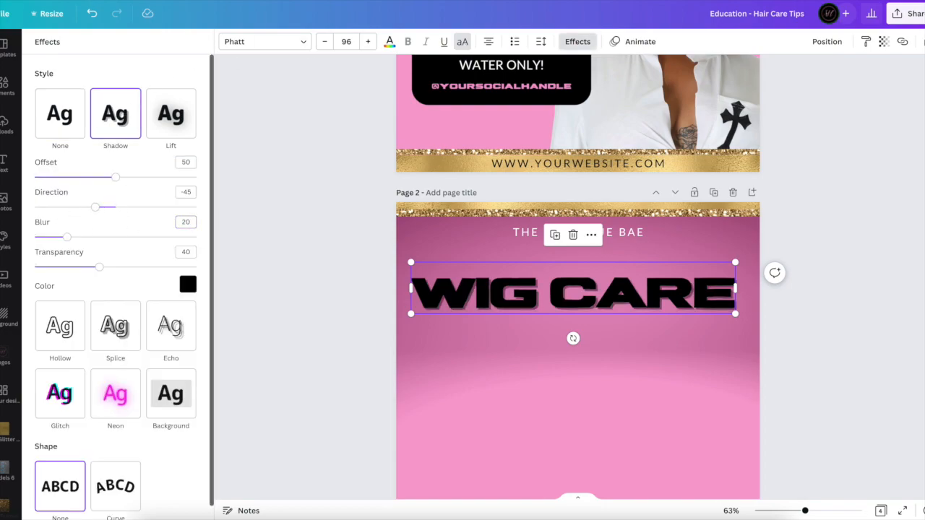
left_click(193, 164)
type("30")
key("Return")
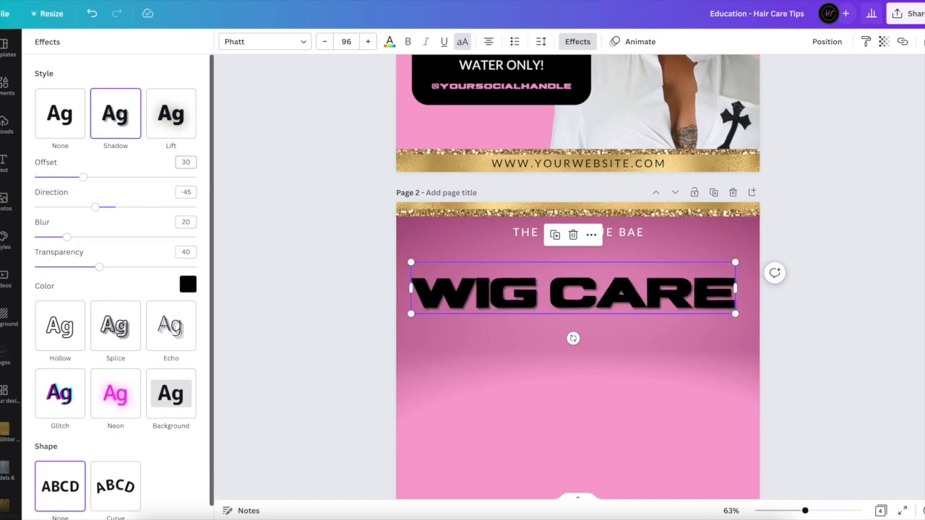
left_click(295, 284)
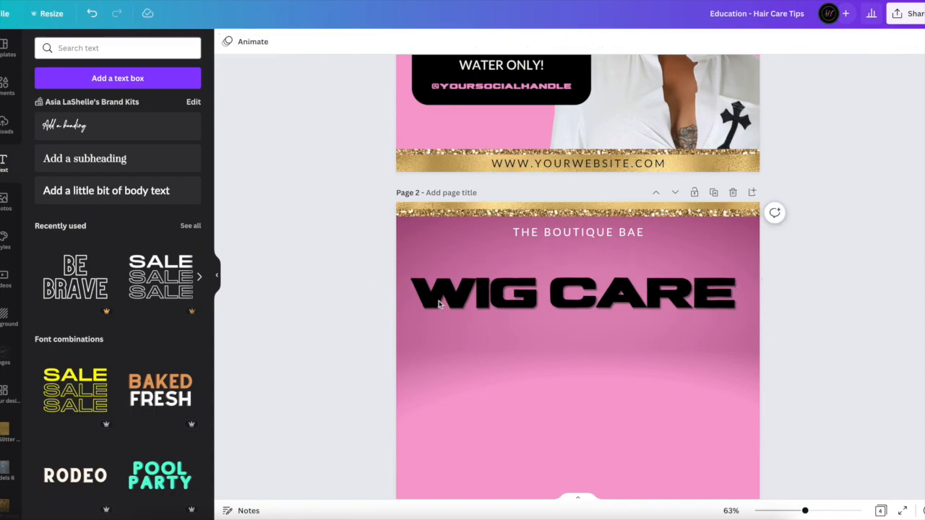
Move the "WIG CARE" title up so it sits centred directly beneath "THE BOUTIQUE BAE".
left_click_drag(470, 293, 471, 258)
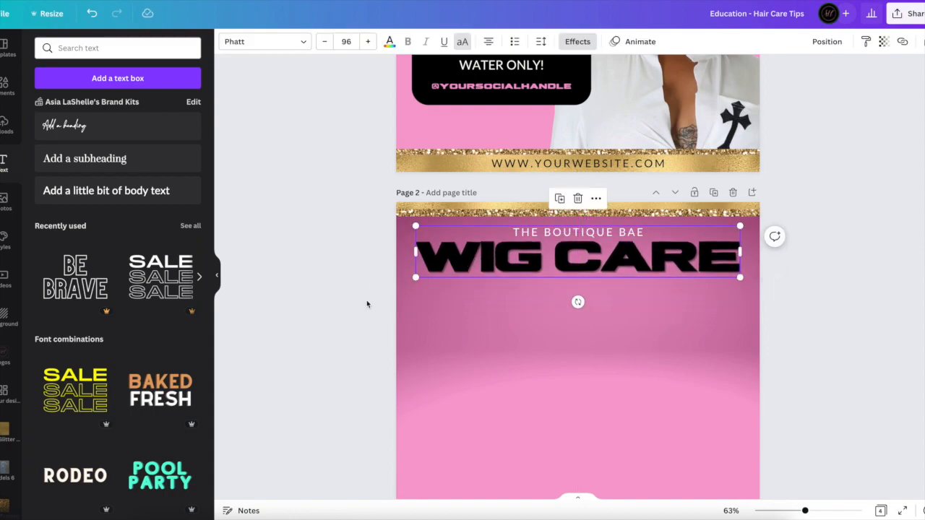
left_click(335, 330)
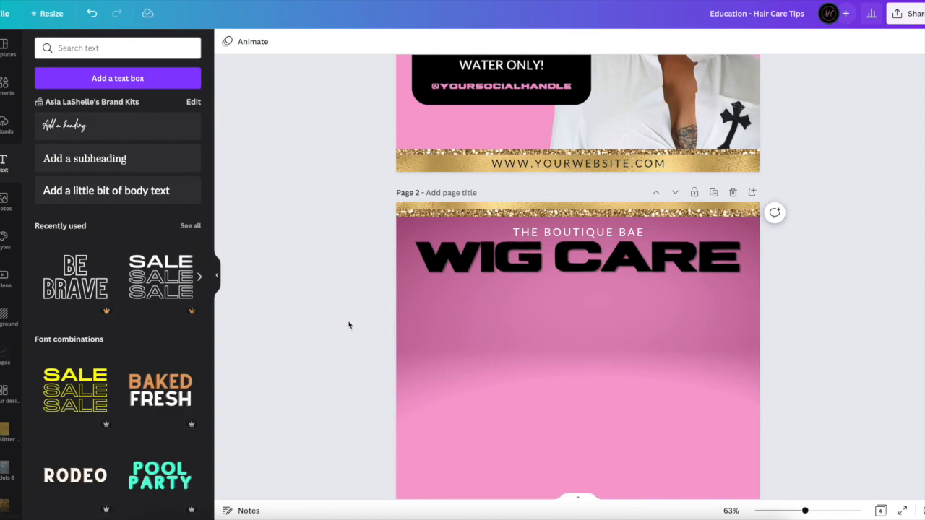
Add a body text line reading "tips & tricks" to page 2 and set its font to Holiday.
left_click(120, 190)
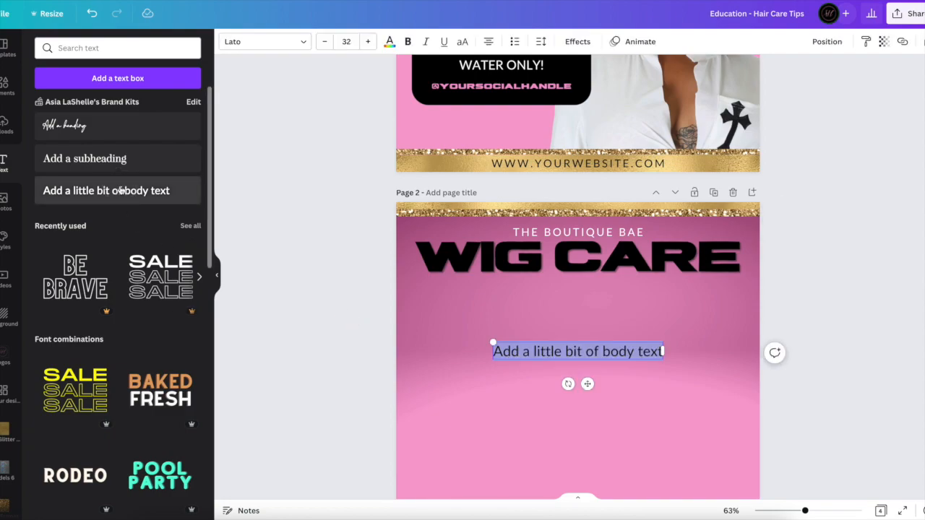
type("tips")
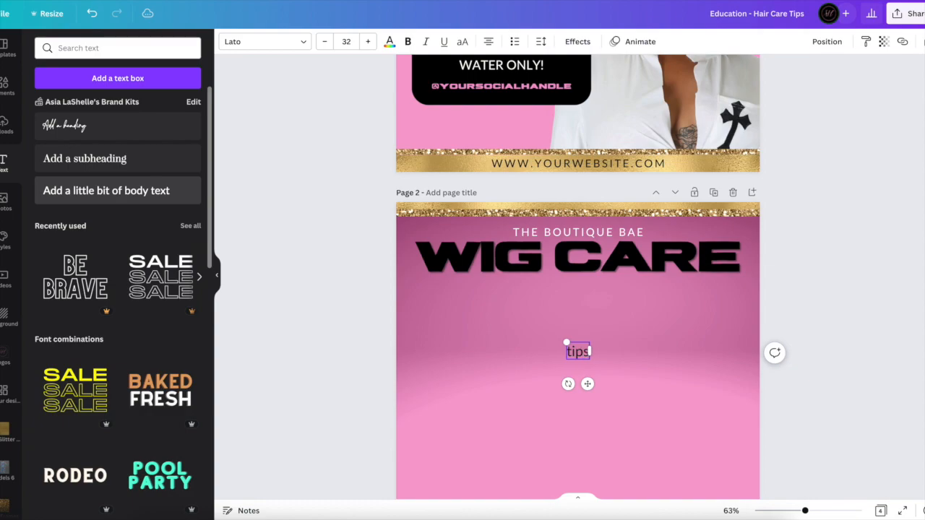
type(" & tricks")
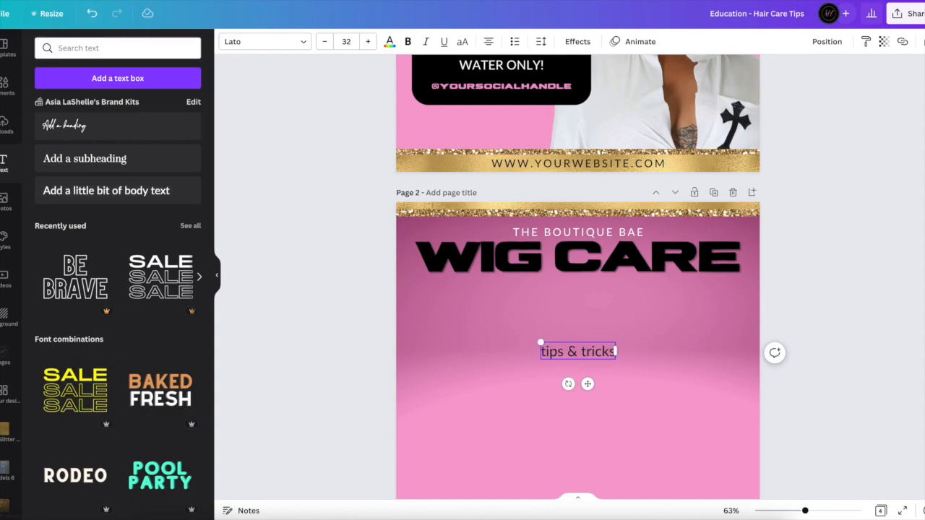
left_click(299, 42)
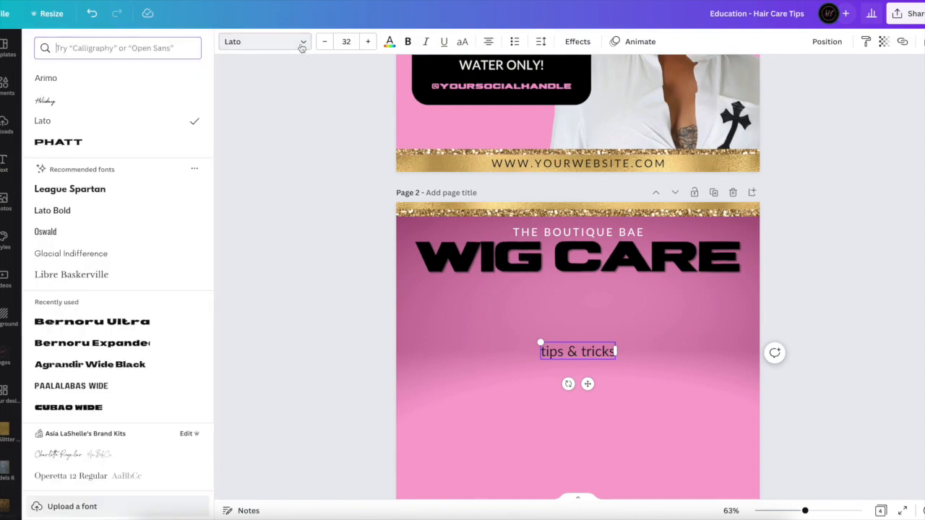
left_click(169, 99)
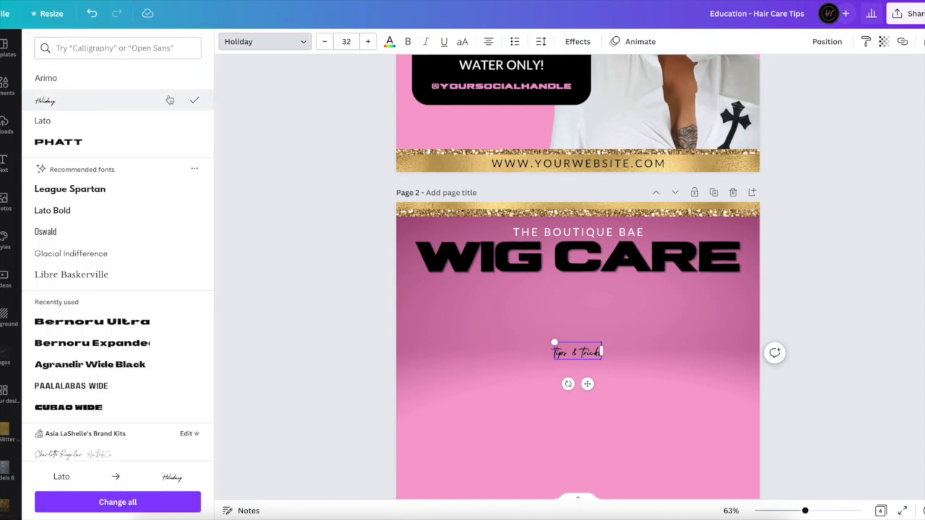
Browse the Handwriting font category for alternatives to Holiday for the "tips & tricks" line.
left_click(84, 46)
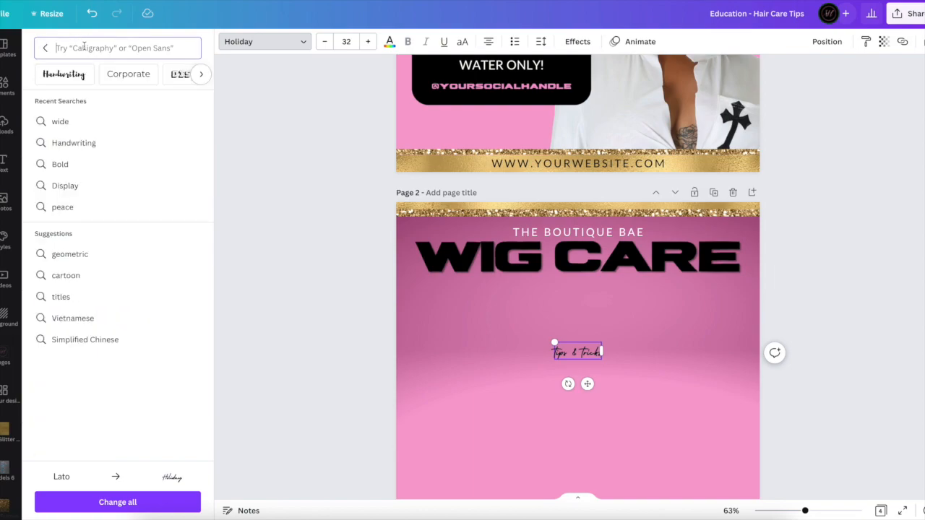
left_click(71, 75)
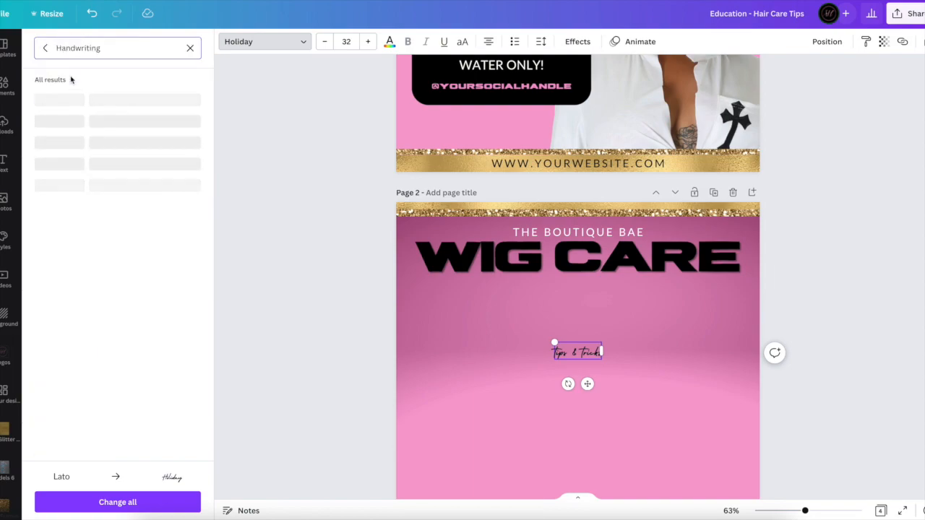
scroll(41, 284, "down", 5)
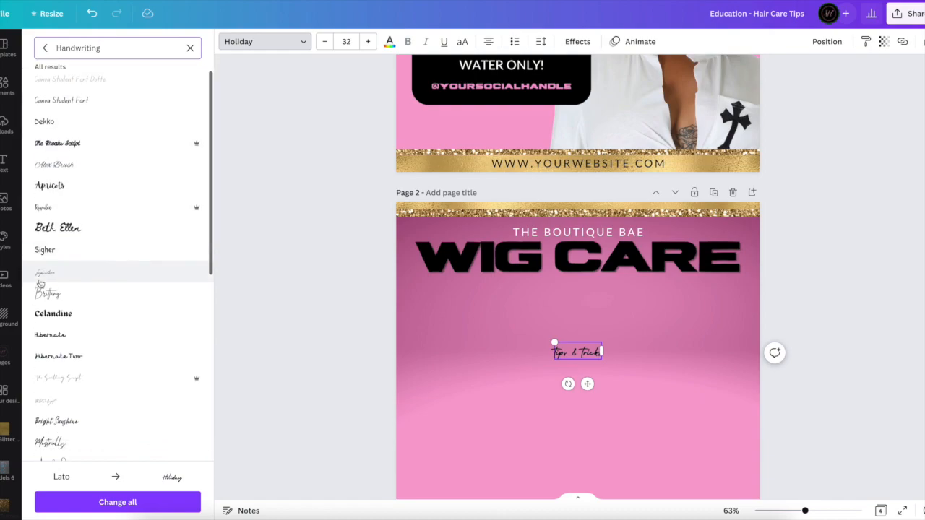
scroll(40, 283, "down", 4)
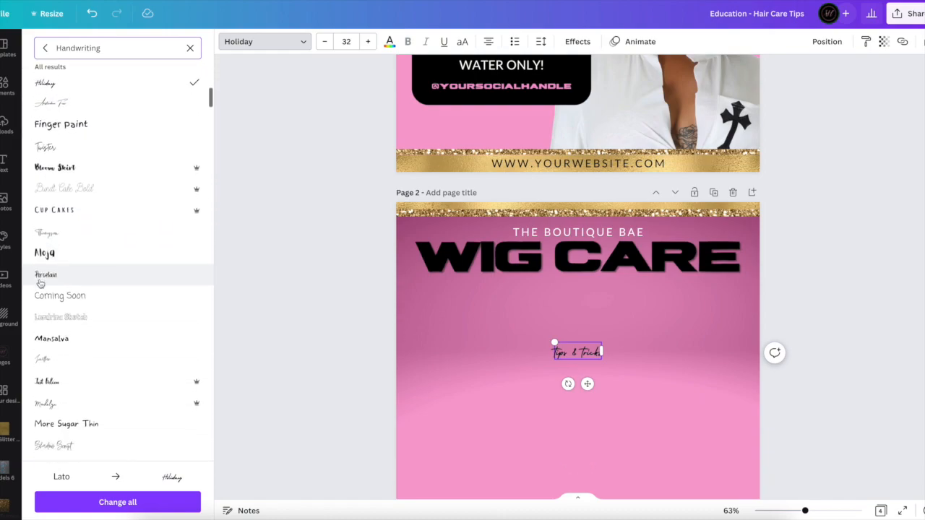
scroll(41, 284, "down", 5)
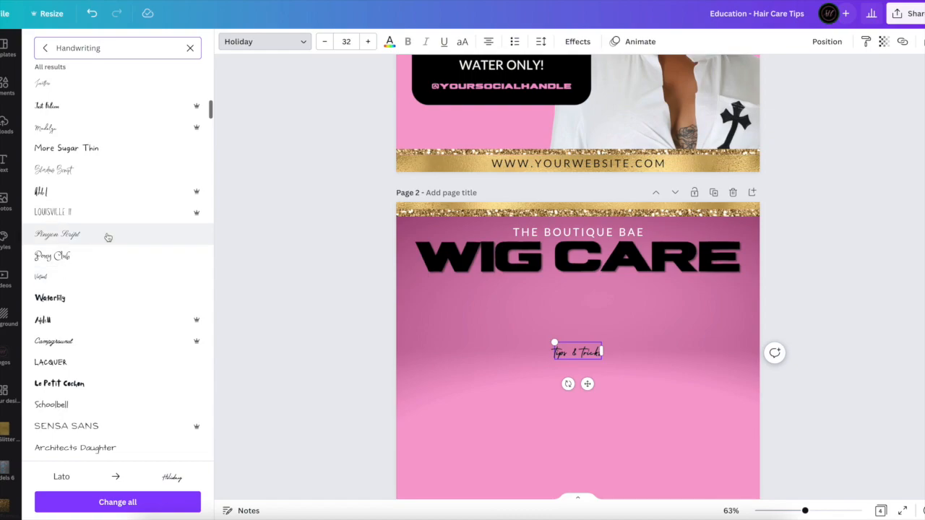
key("Escape")
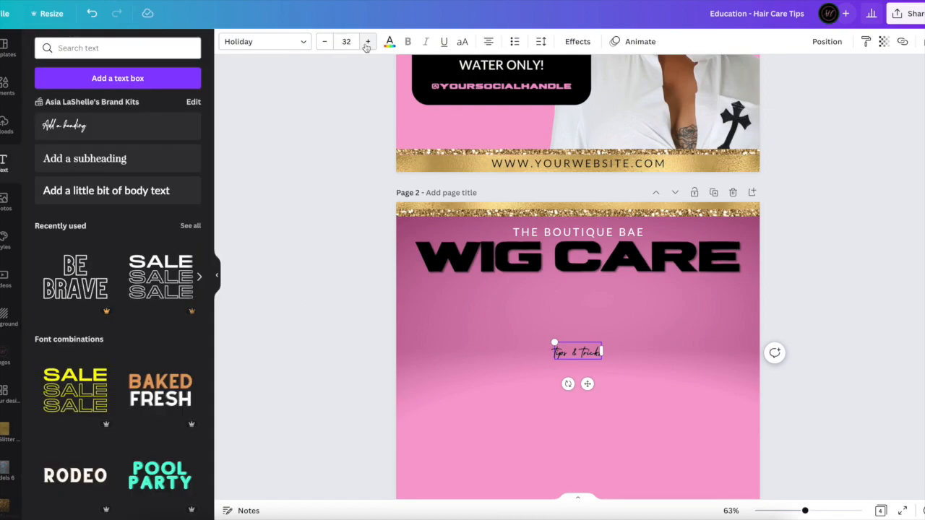
Recolor page 2's "tips & tricks" line white and check the font size of page 1's matching line.
left_click(389, 42)
left_click(190, 97)
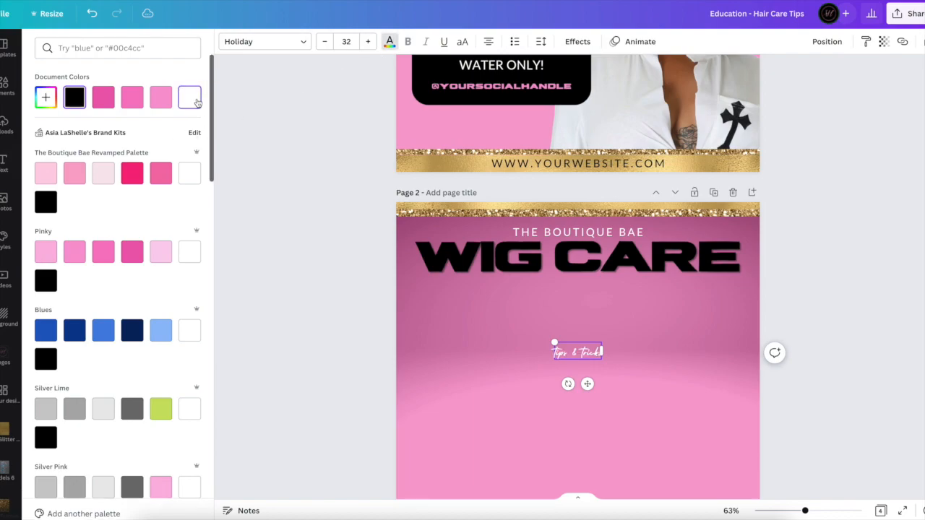
scroll(271, 166, "up", 4)
left_click(547, 168)
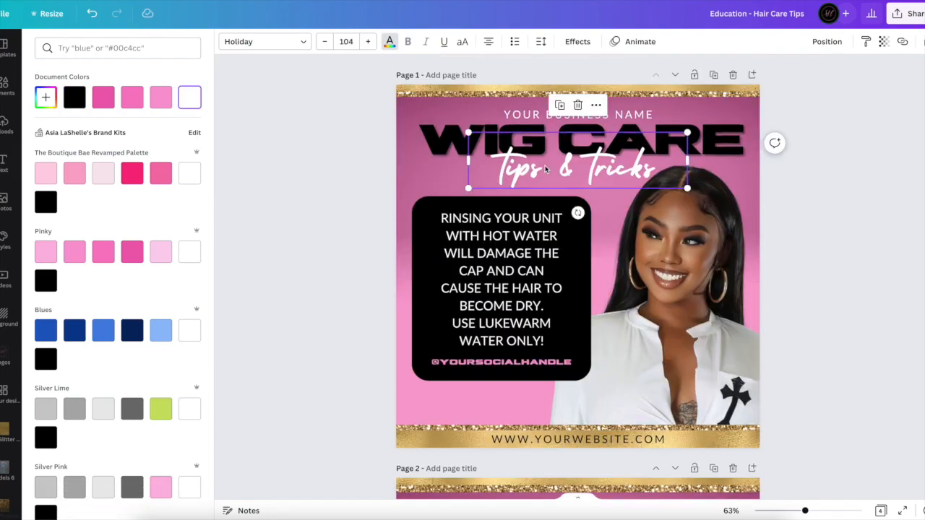
Set page 2's "tips & tricks" font size to 104 and move it up to overlap the lower edge of "WIG CARE".
scroll(490, 253, "down", 3)
scroll(490, 256, "down", 3)
left_click(578, 309)
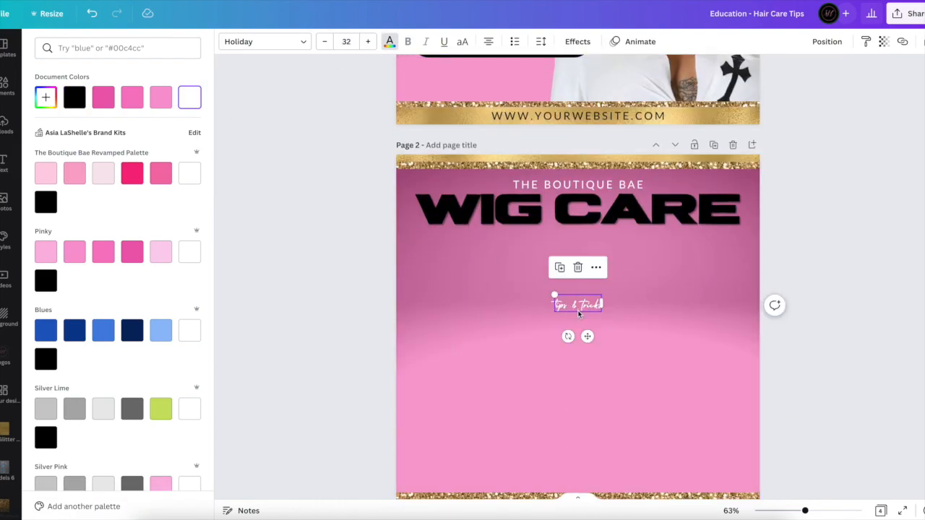
left_click(346, 41)
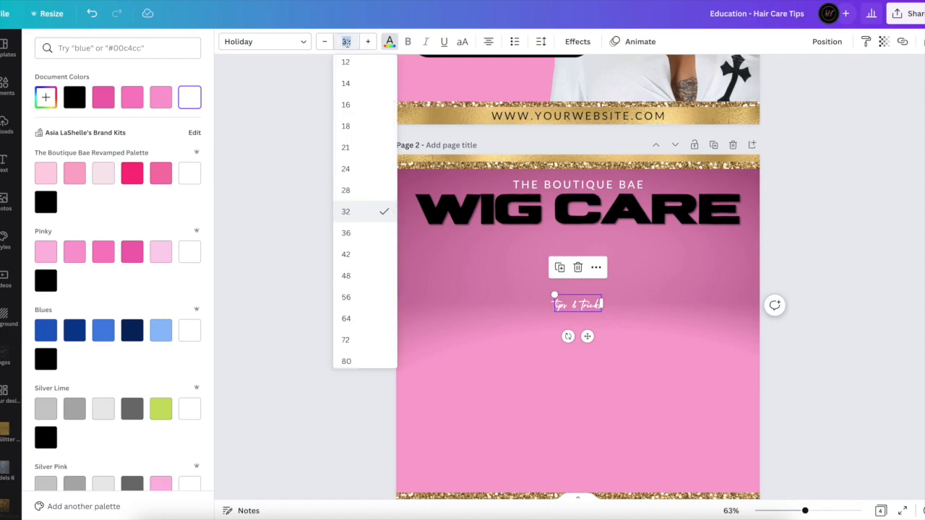
type("104")
key("Return")
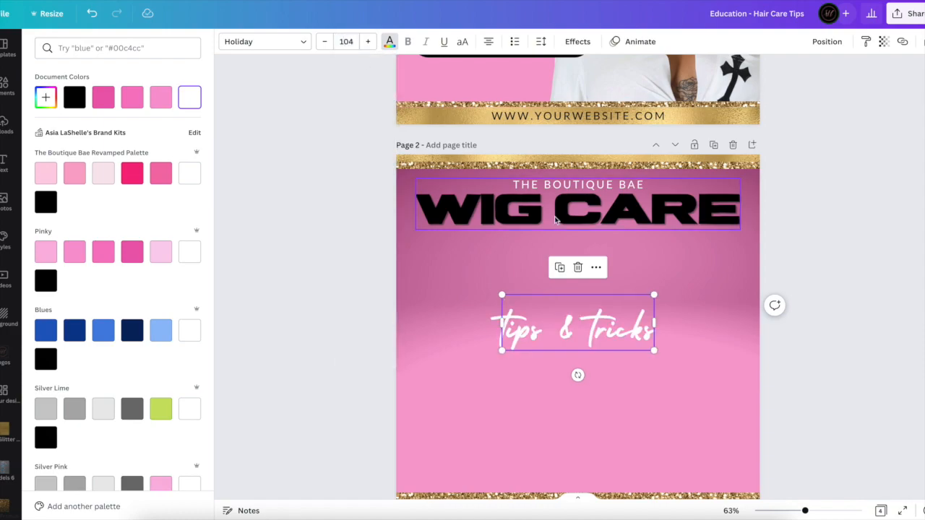
left_click_drag(551, 343, 553, 251)
left_click(355, 318)
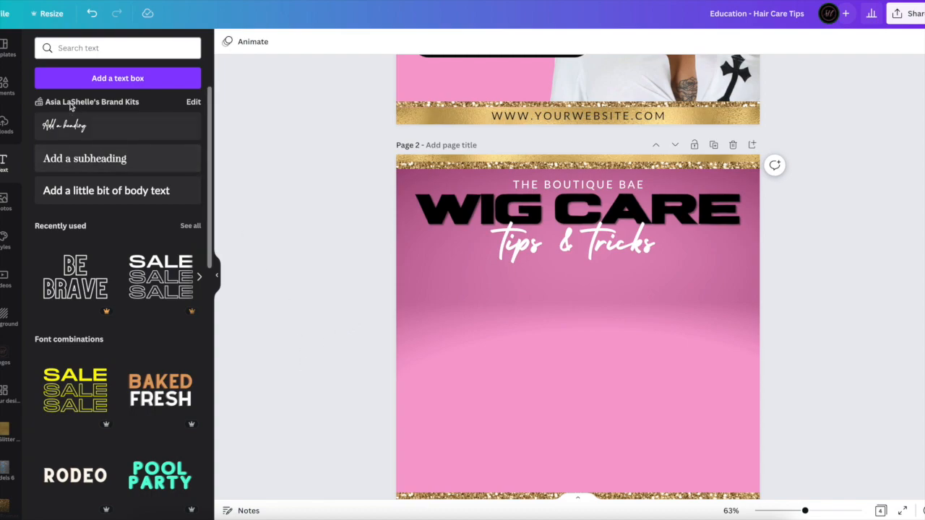
Add a rounded square shape to page 2 and fill it with black.
left_click(10, 88)
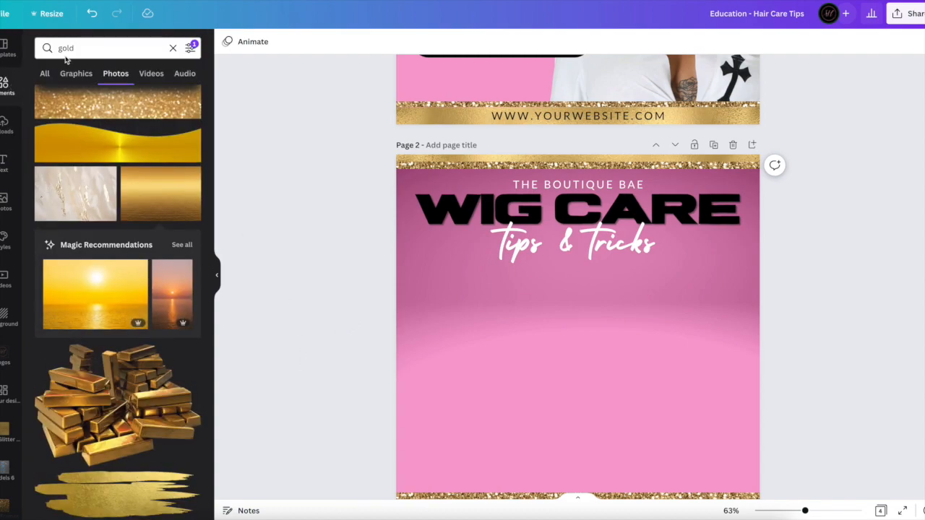
left_click(169, 47)
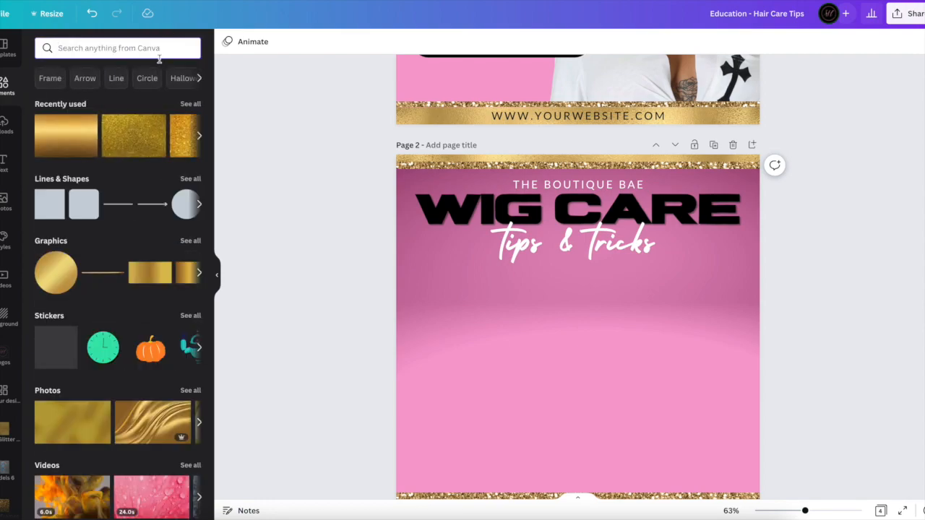
left_click(86, 215)
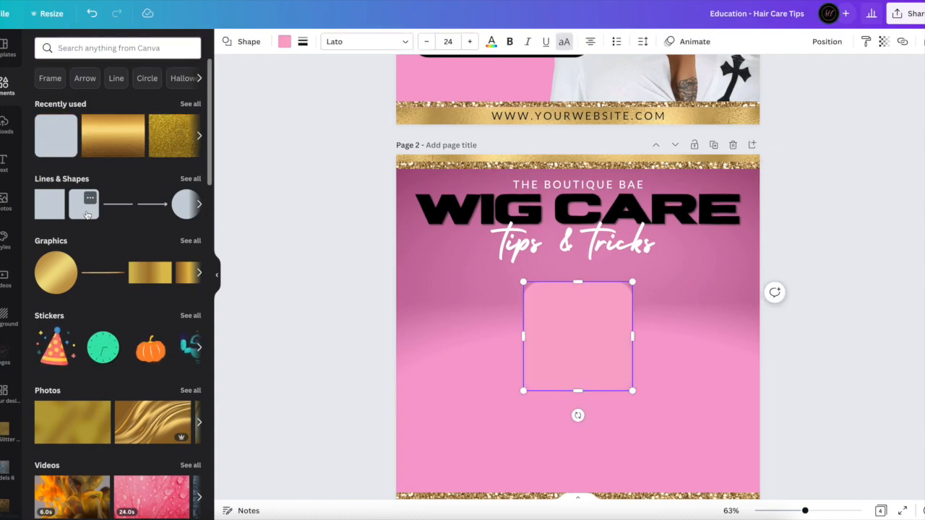
left_click(286, 44)
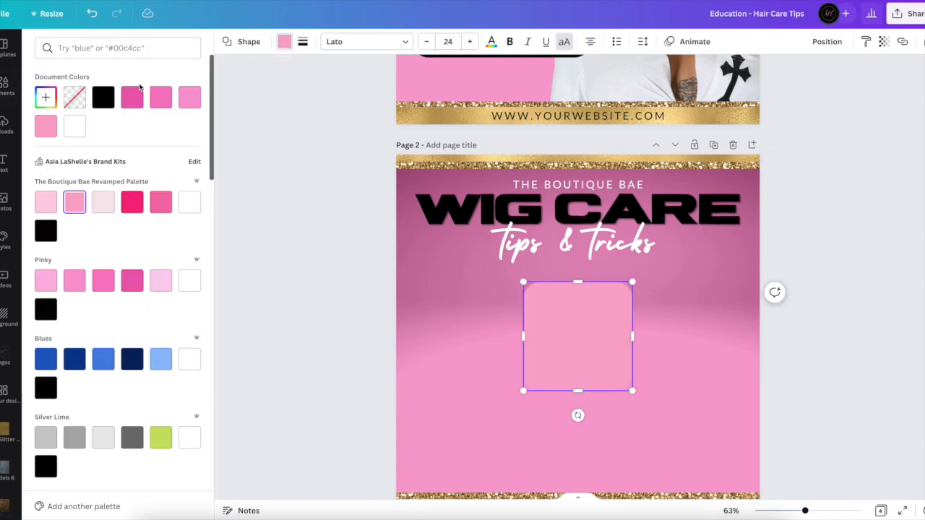
left_click(103, 96)
left_click(279, 268)
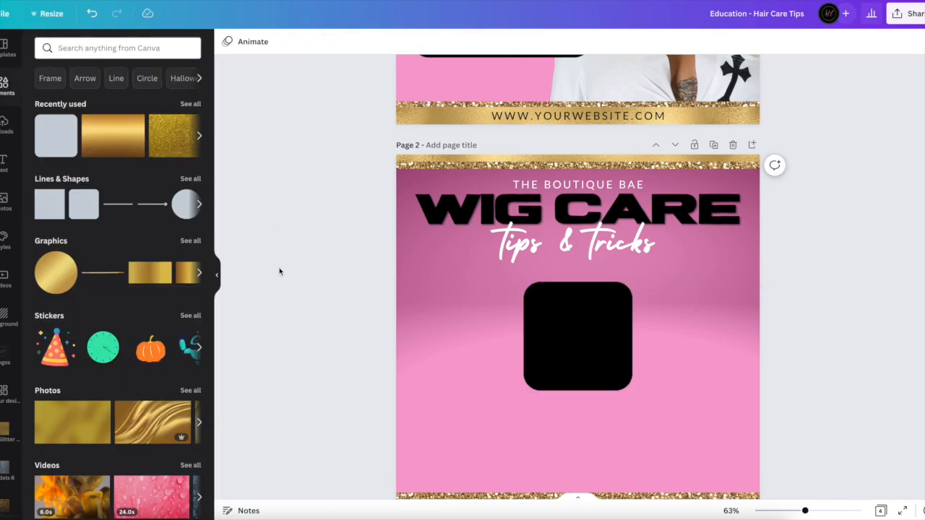
Move the black rounded square to the left half of page 2, below the "tips & tricks" line.
left_click_drag(554, 367, 455, 361)
left_click(473, 334)
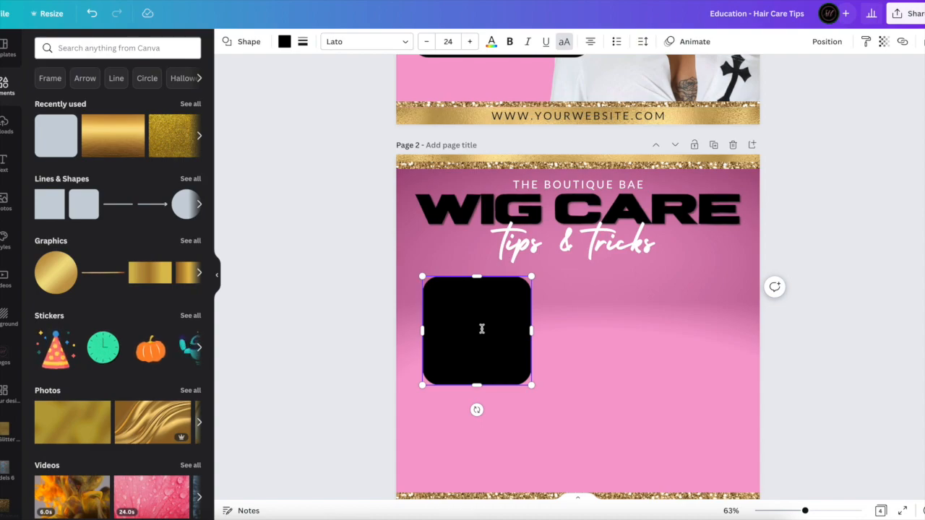
left_click(391, 366)
Fill the rounded square with the lightest pink from the document colors.
left_click(487, 338)
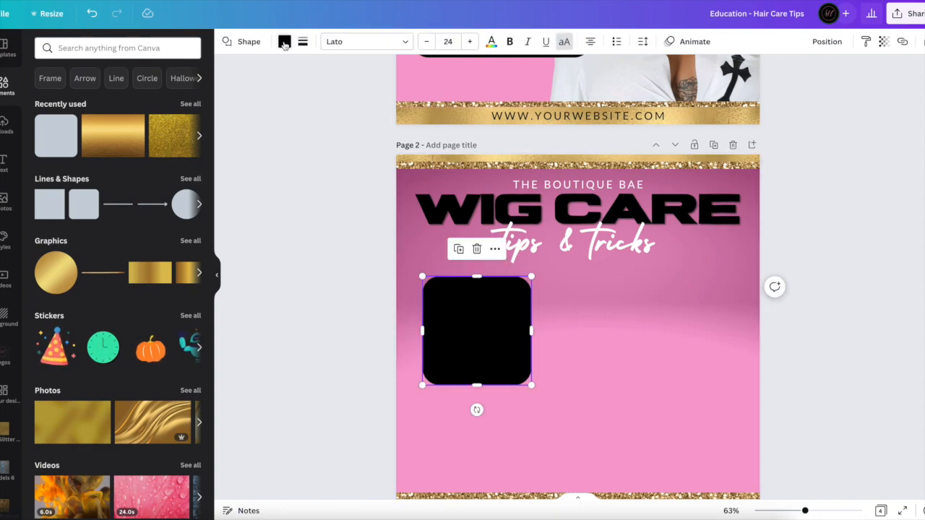
left_click(284, 41)
left_click(195, 97)
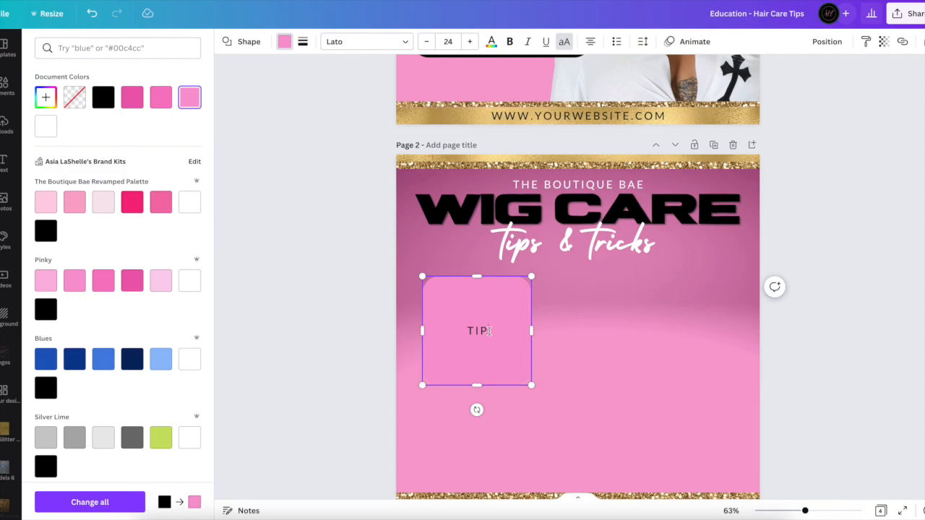
left_click(481, 343)
Copy page 1's tip paragraph, from "RINSING YOUR UNIT" to "USE LUKEWARM WATER ONLY!", into page 2's rounded shape.
scroll(464, 150, "up", 5)
left_click(479, 148)
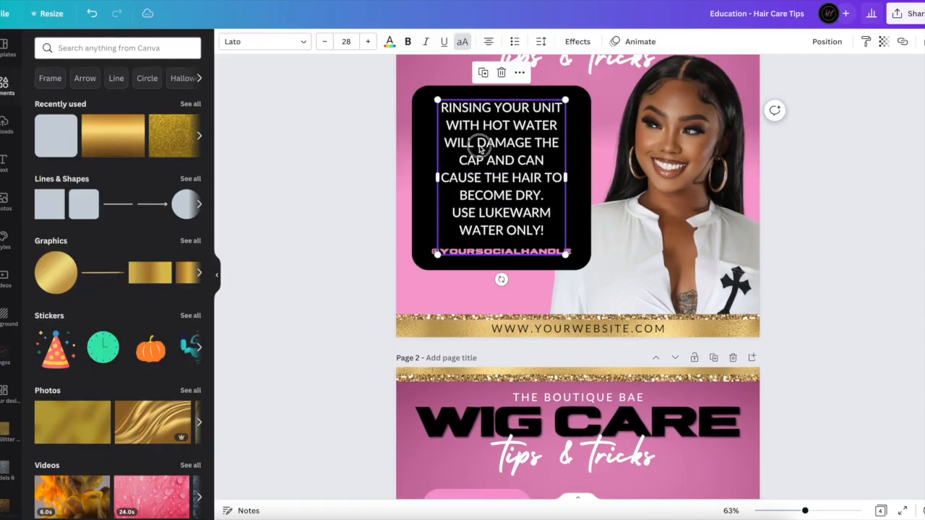
double_click(479, 148)
left_click_drag(543, 231, 441, 107)
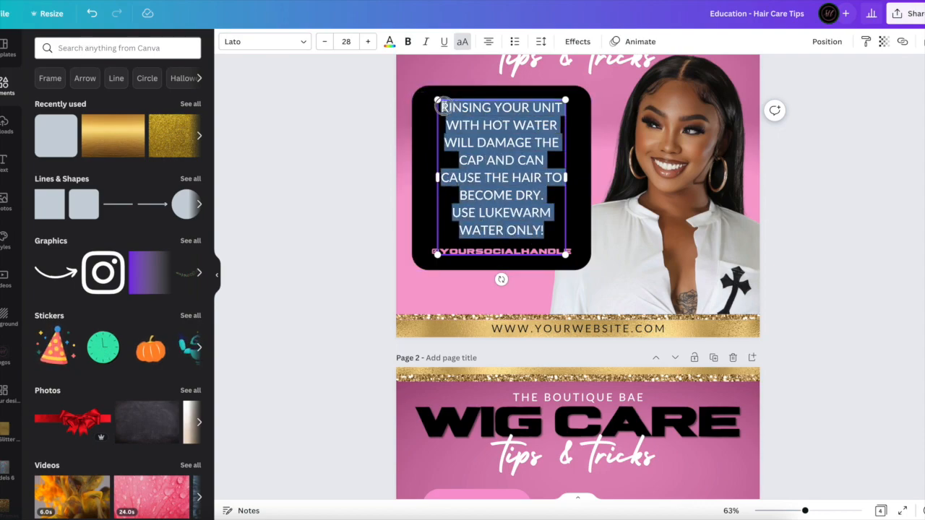
scroll(440, 179, "down", 3)
left_click(453, 317)
double_click(482, 335)
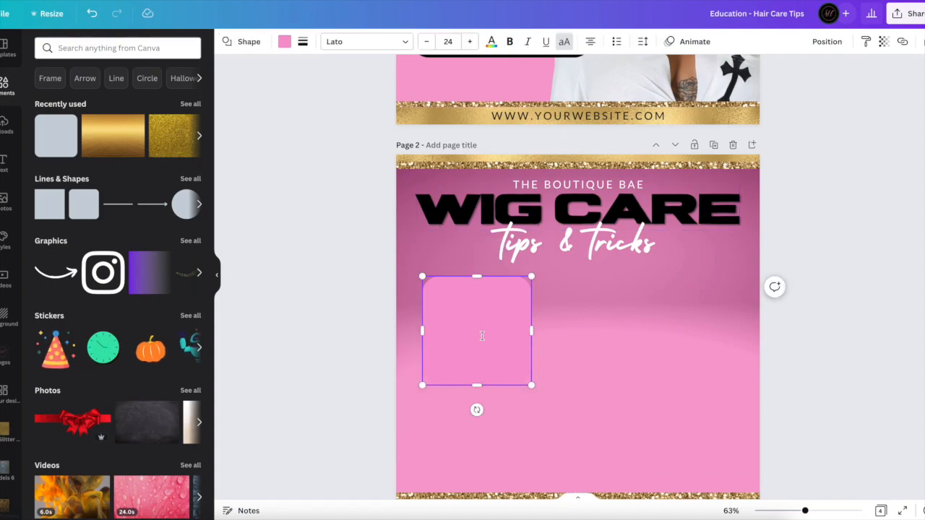
type("RINSING YOUR UNIT WITH HOT WATER WILL DAMAGE THE CAP AND CAN CAUSE THE HAIR TO BECOME DRY. USE LUKEWARM WATER ONLY!")
Stretch the rounded shape on page 2 into a slightly wider, taller box just below "tips & tricks".
scroll(482, 335, "down", 4)
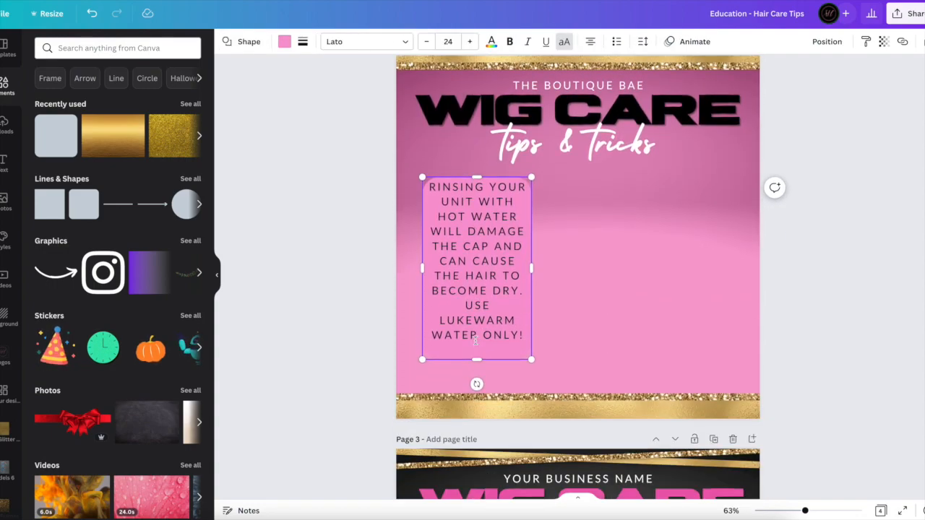
left_click_drag(532, 268, 586, 267)
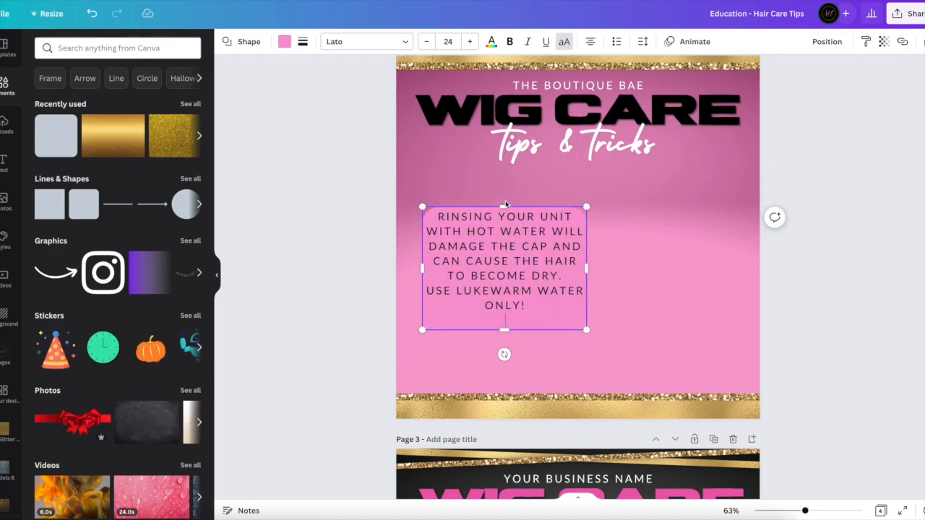
left_click_drag(504, 206, 504, 173)
left_click_drag(587, 252, 555, 251)
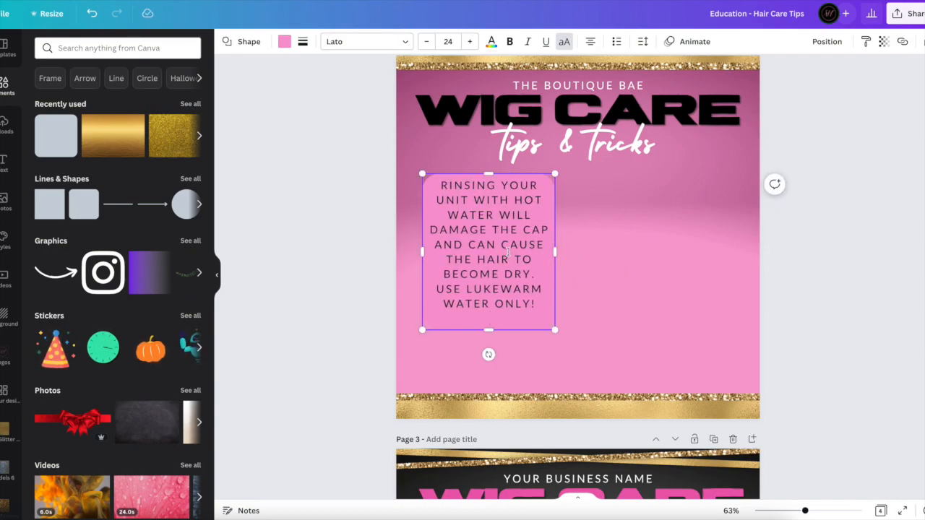
Compare the tip box with page 1's and delete all the text inside page 2's rounded shape.
scroll(486, 247, "up", 5)
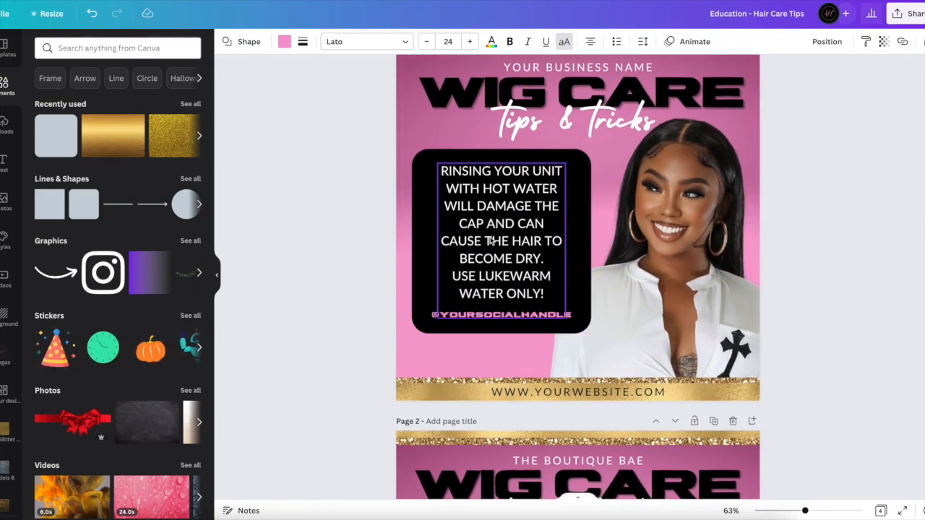
scroll(490, 241, "down", 5)
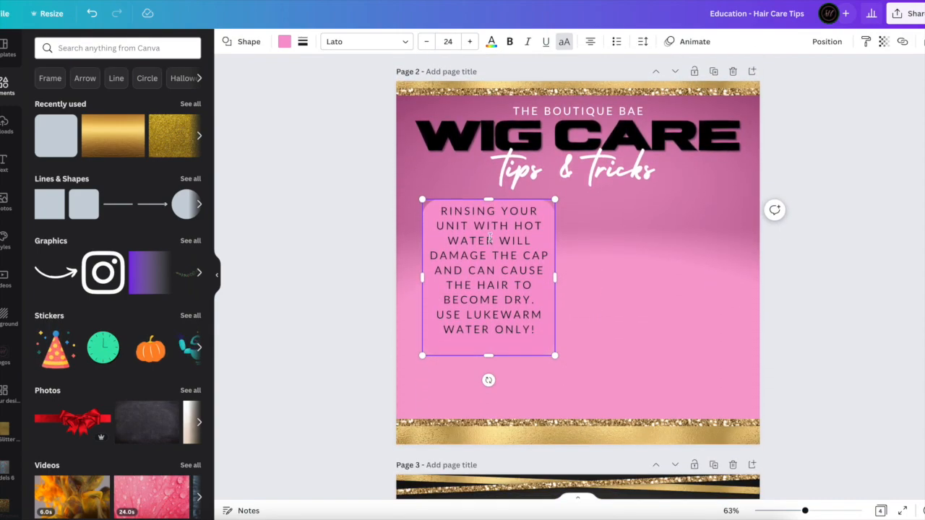
left_click(354, 328)
left_click(467, 294)
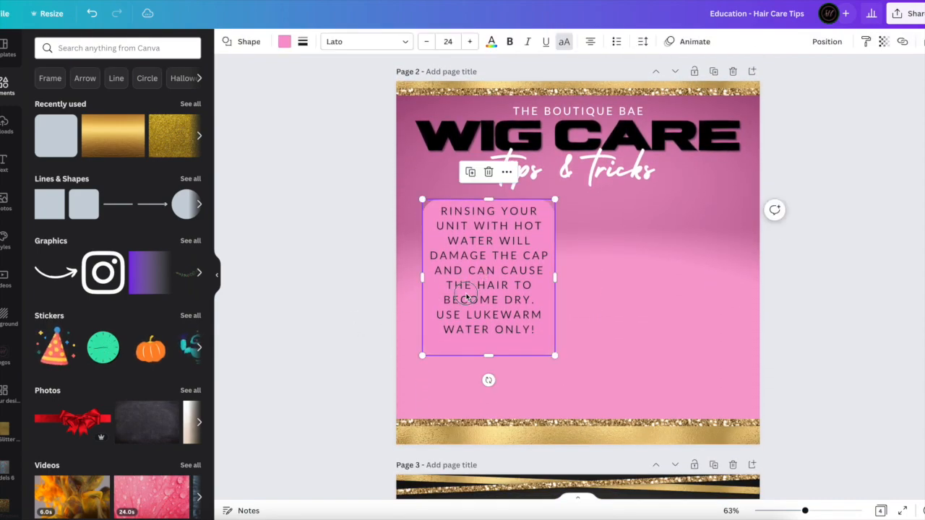
double_click(466, 293)
key("BackSpace")
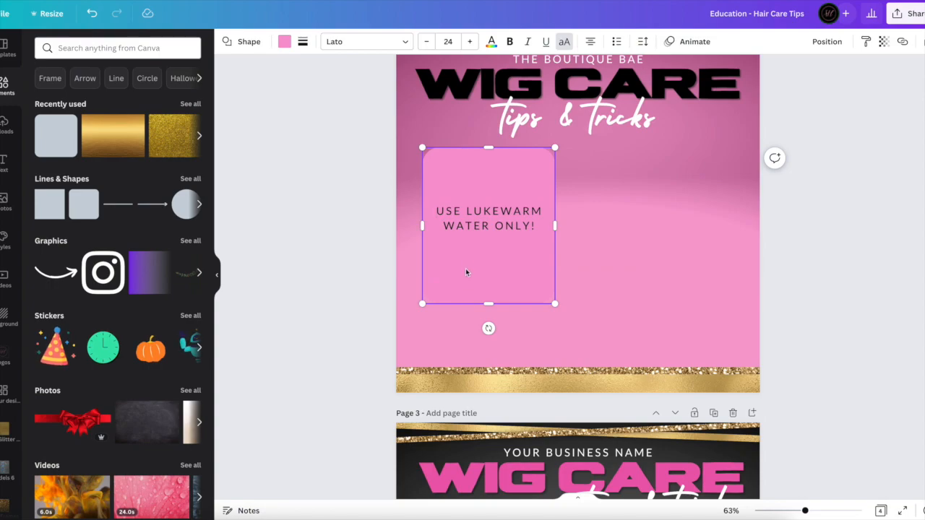
key("BackSpace")
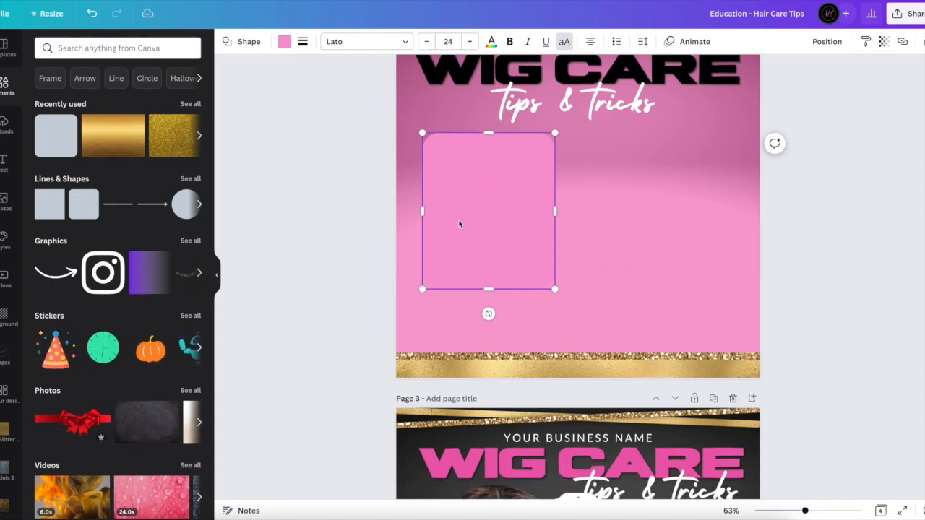
Fill the empty rounded shape with black and enlarge it toward page 2's lower gold border.
left_click(284, 41)
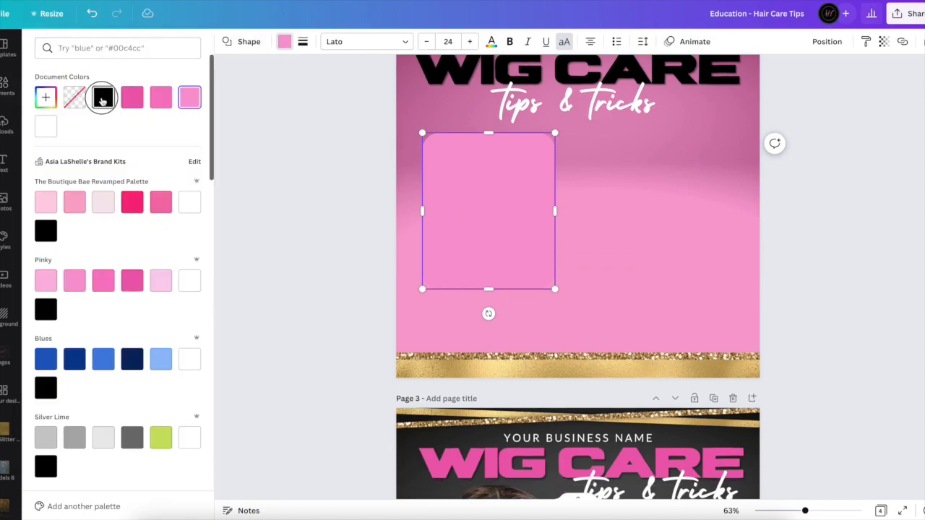
left_click(103, 98)
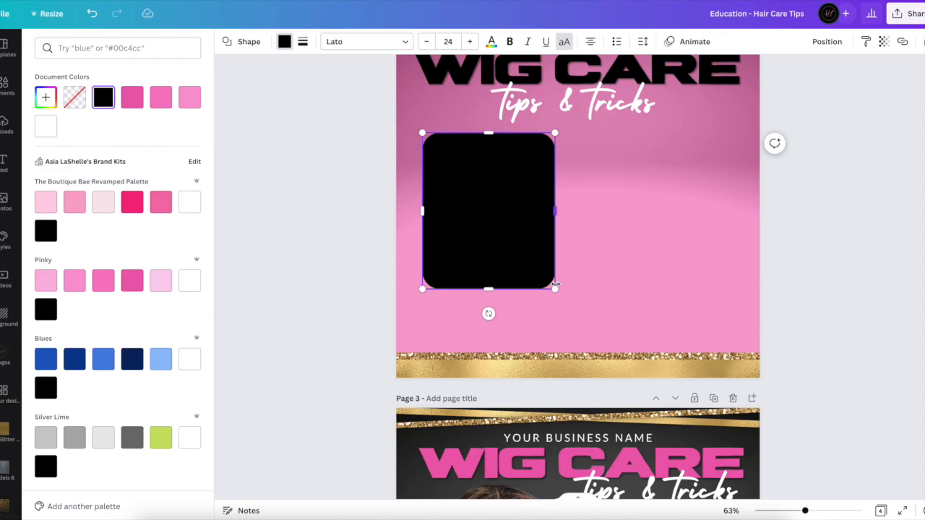
left_click_drag(554, 289, 570, 325)
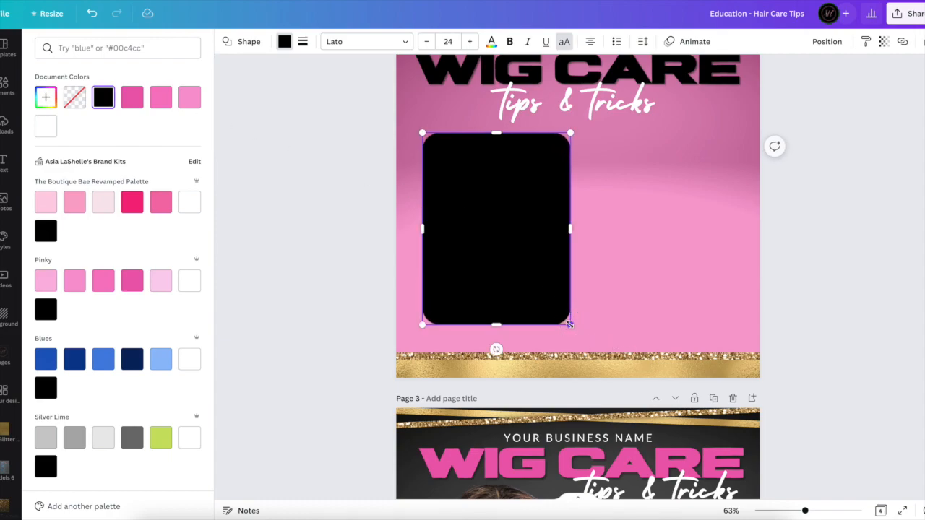
scroll(335, 336, "up", 5)
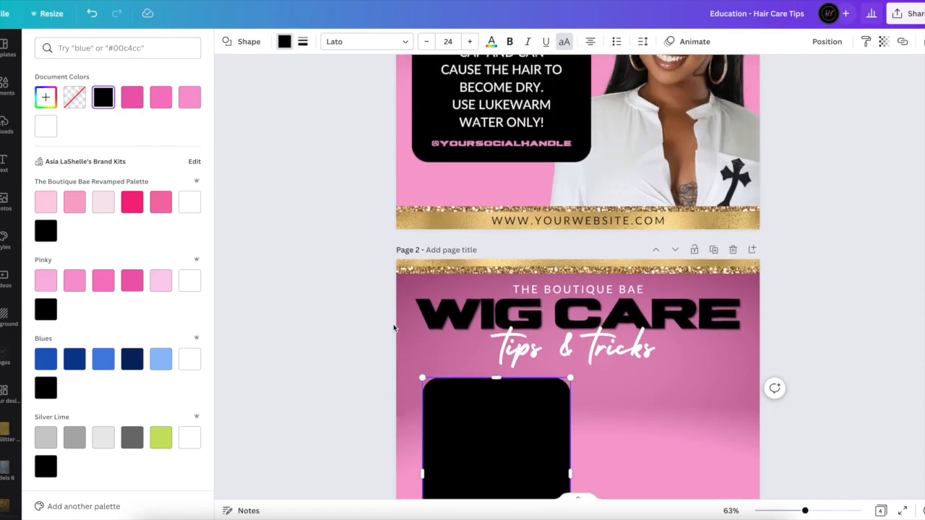
Make page 2's black box wider and shorter, nearly square like page 1's tip box, and shift it slightly toward the page's left edge.
scroll(393, 328, "down", 3)
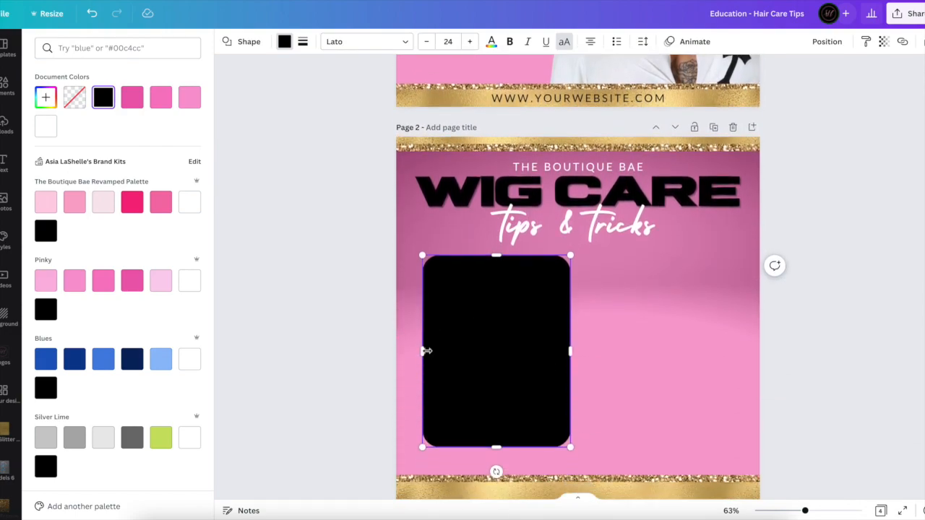
scroll(439, 342, "up", 1)
scroll(438, 342, "down", 1)
left_click_drag(570, 340, 602, 342)
left_click_drag(512, 435, 512, 413)
scroll(512, 413, "up", 1)
scroll(512, 414, "down", 1)
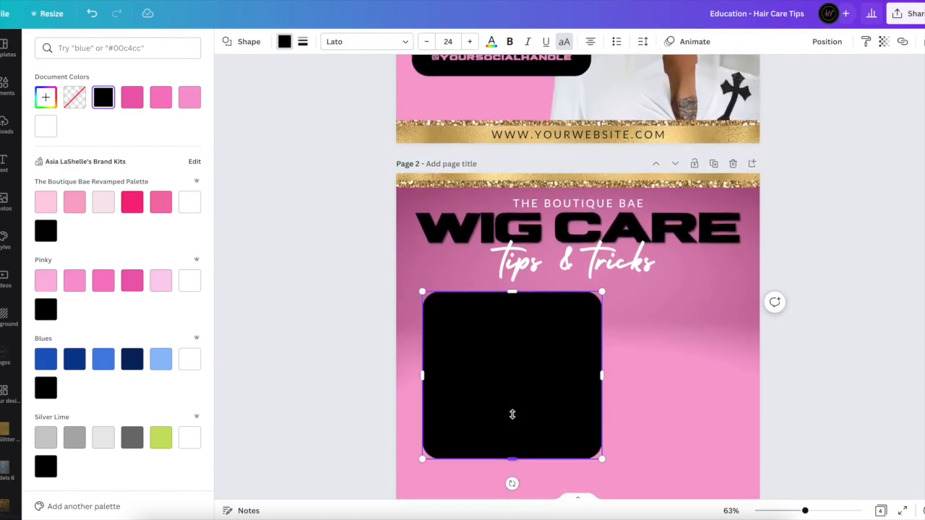
left_click_drag(517, 384, 514, 384)
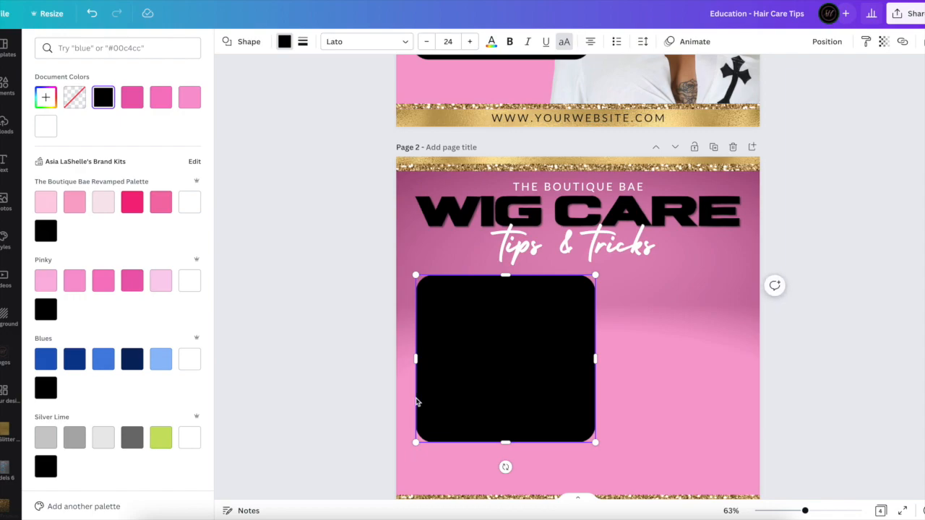
key("Escape")
left_click(364, 415)
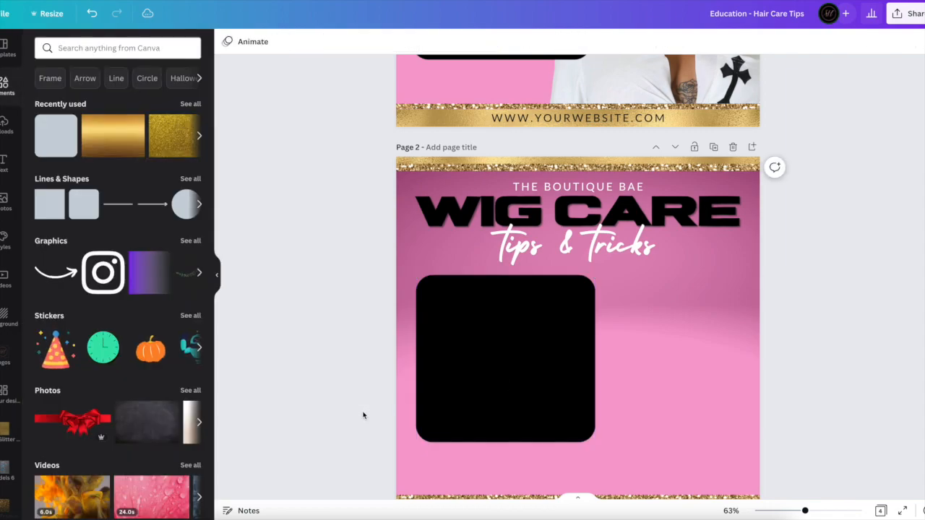
Add body text reading "Rinsing your unit with hot water will damage the cap and can cause the hair to become dry. Use lukewarm water ONLY!" and narrow it.
left_click(8, 169)
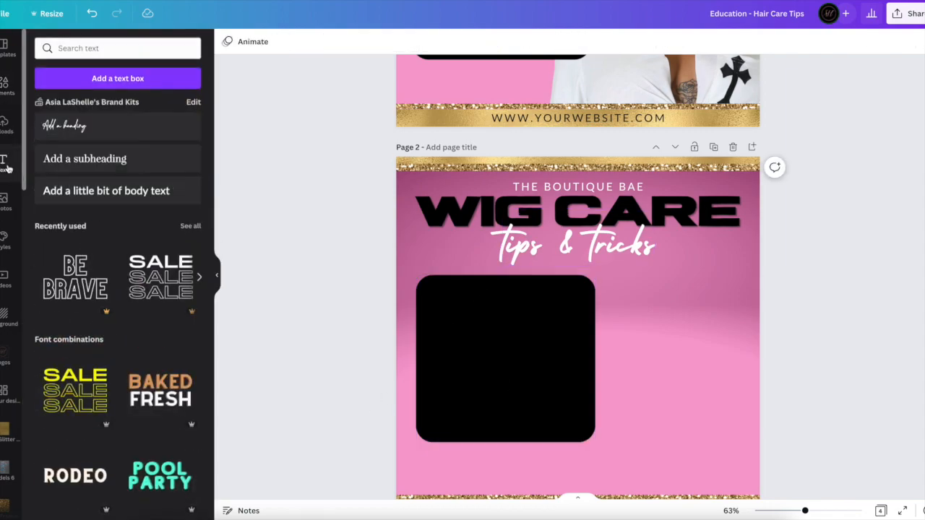
left_click(92, 191)
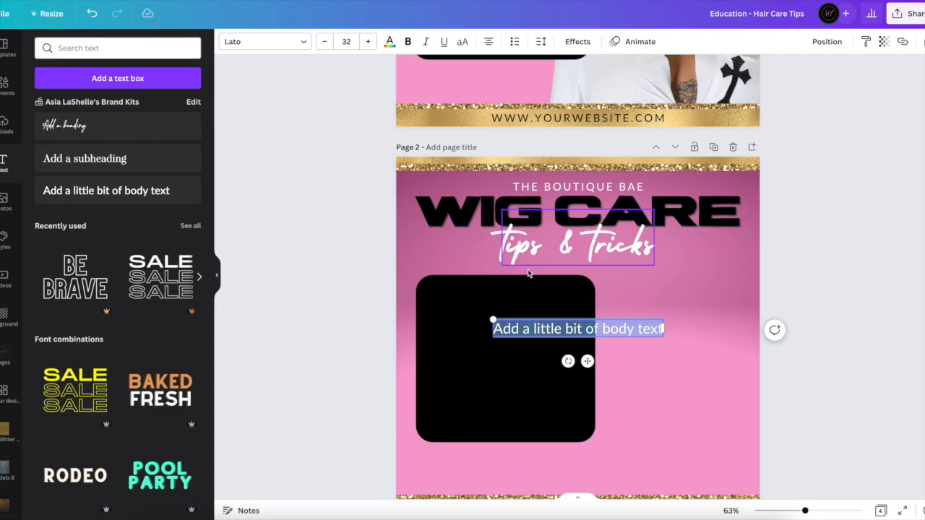
type("Rinsing your unit with hot water will damage the cap and can cause the hair to become dry. Use lukewarm water ONLY!")
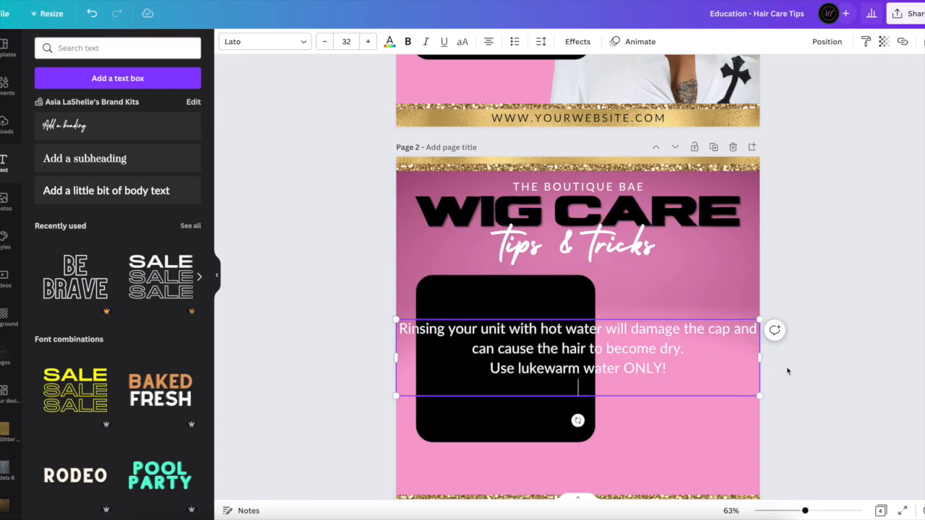
left_click_drag(760, 355, 547, 395)
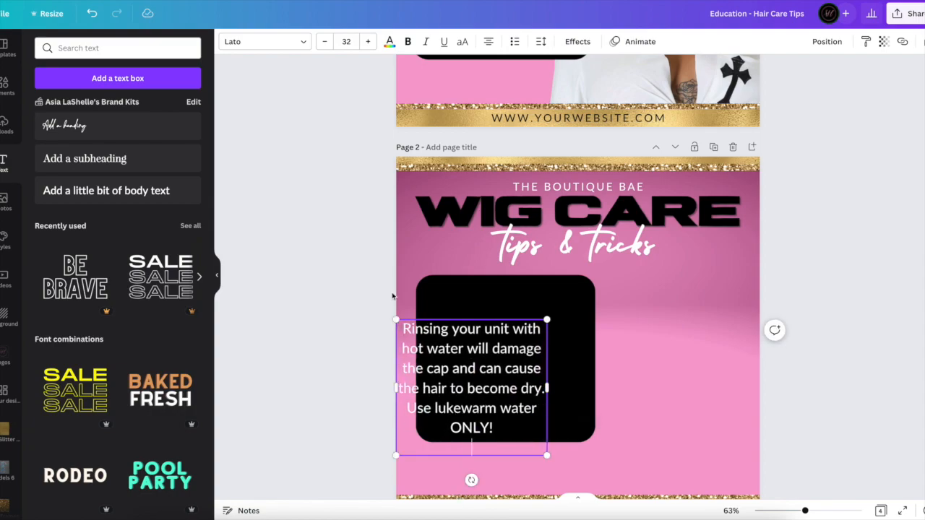
Check the formatting of page 1's tip text, then set page 2's tip paragraph to size 28 in all uppercase.
scroll(492, 173, "up", 3)
left_click(492, 168)
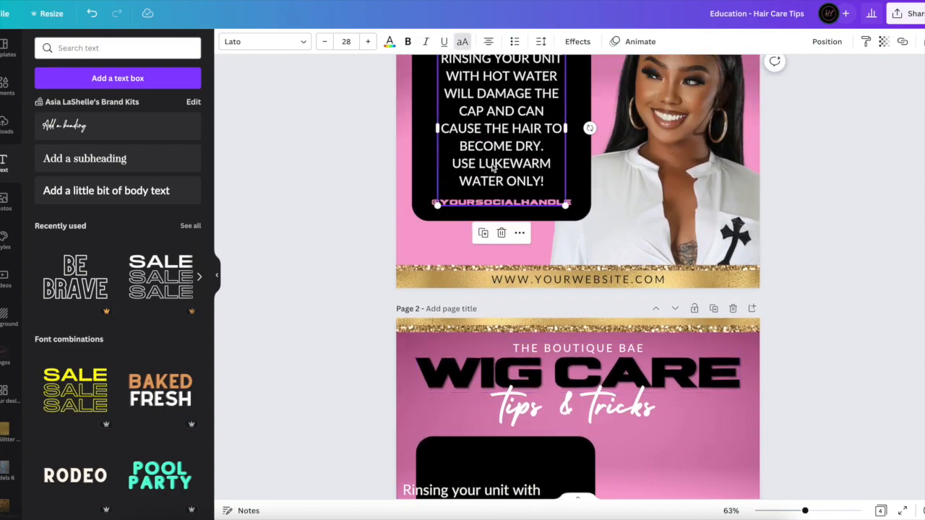
scroll(492, 168, "down", 4)
left_click(462, 325)
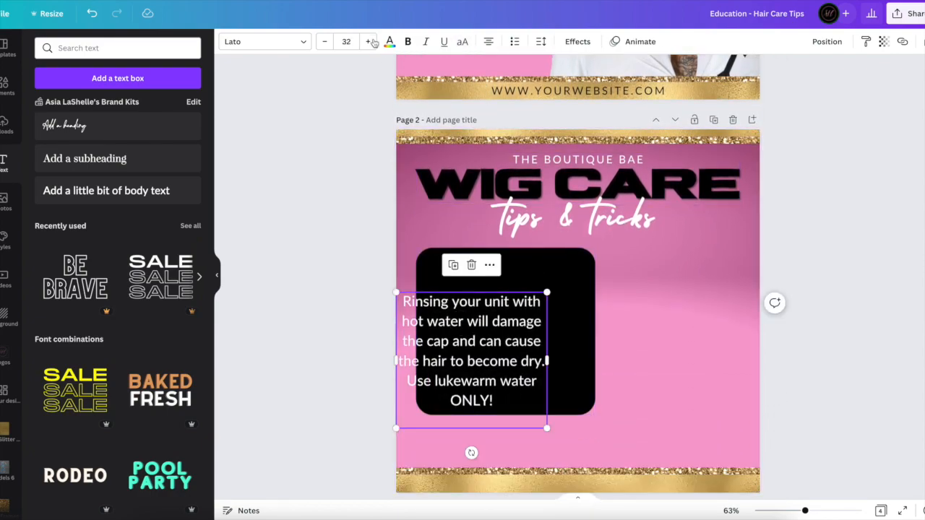
left_click(346, 41)
left_click(350, 198)
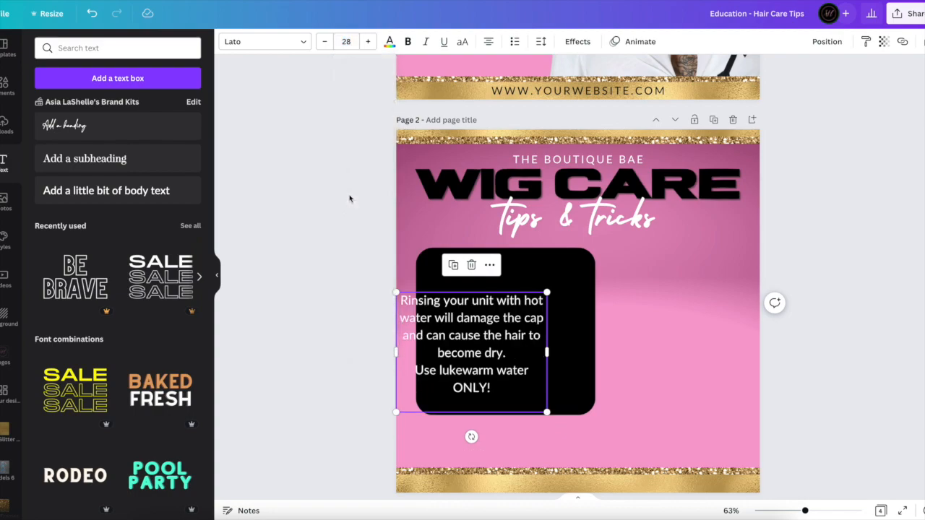
left_click(462, 42)
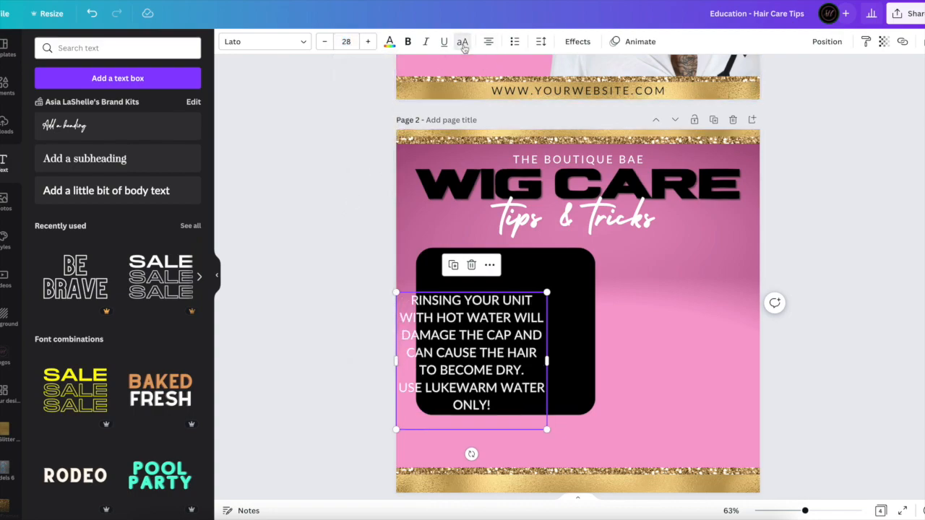
Move the tip paragraph into the black box and narrow it slightly so its last line reads "WATER ONLY!".
left_click(380, 345)
left_click(438, 338)
left_click_drag(438, 338, 472, 312)
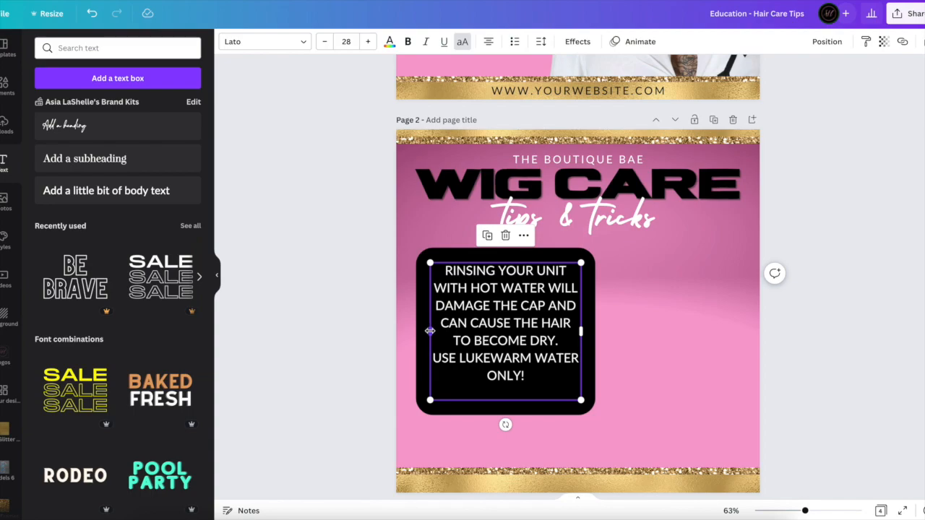
scroll(431, 332, "up", 2)
scroll(434, 333, "down", 3)
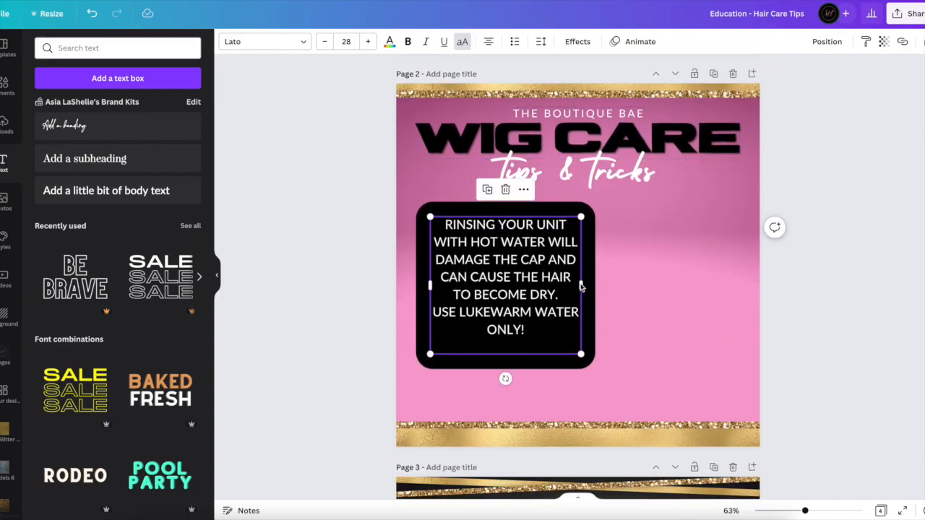
left_click_drag(581, 285, 575, 284)
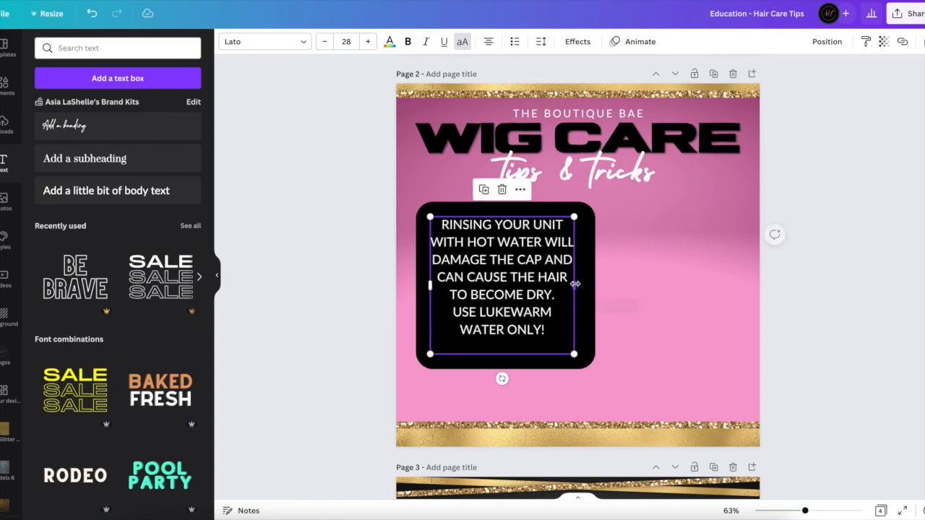
left_click(336, 318)
Nudge the tip paragraph so it is centred horizontally within the black box.
left_click(496, 285)
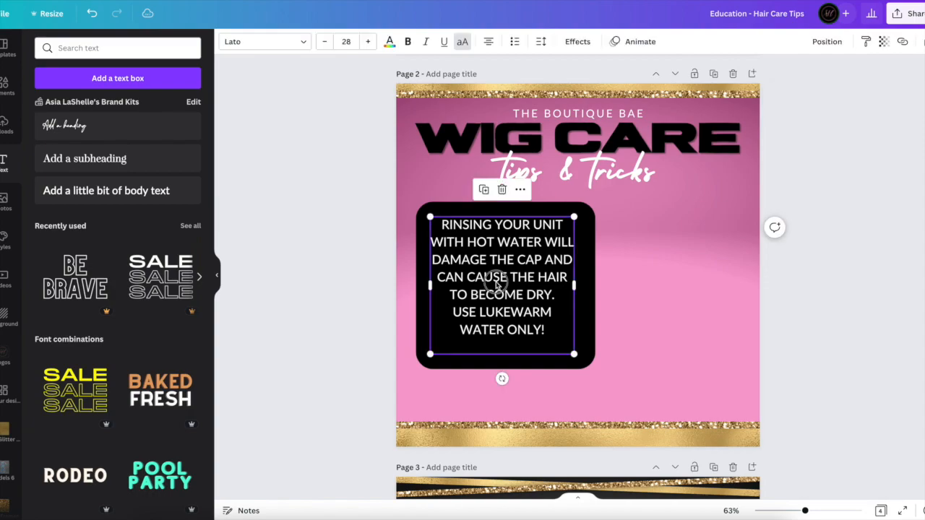
left_click_drag(496, 283, 496, 285)
left_click(331, 307)
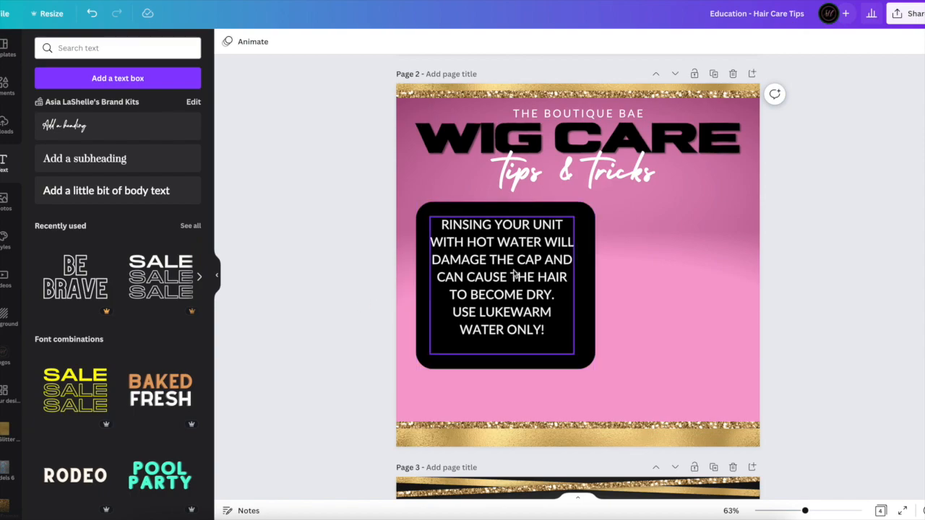
left_click_drag(514, 275, 518, 272)
left_click(299, 331)
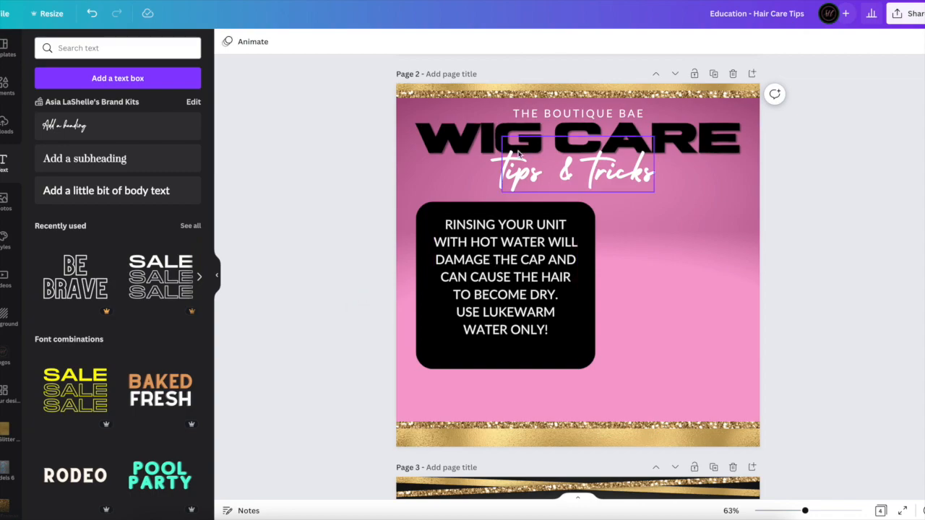
left_click(479, 275)
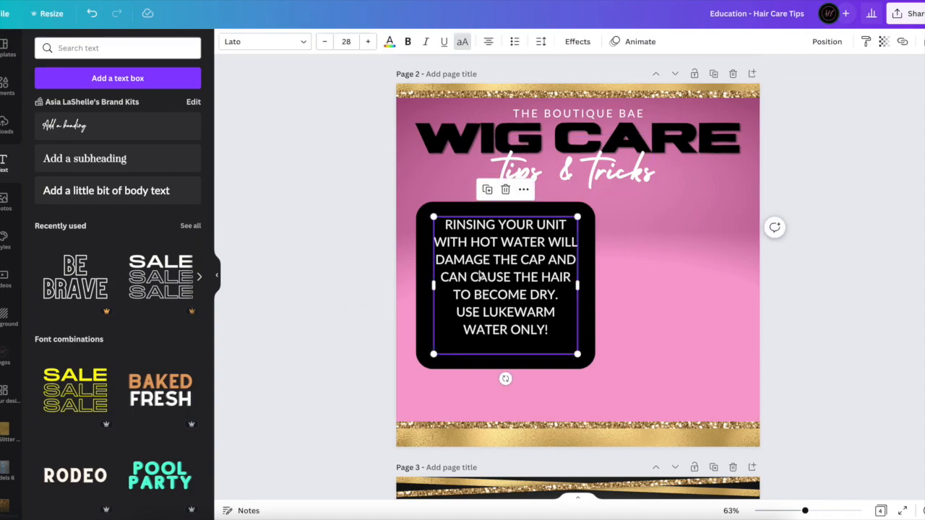
left_click(144, 197)
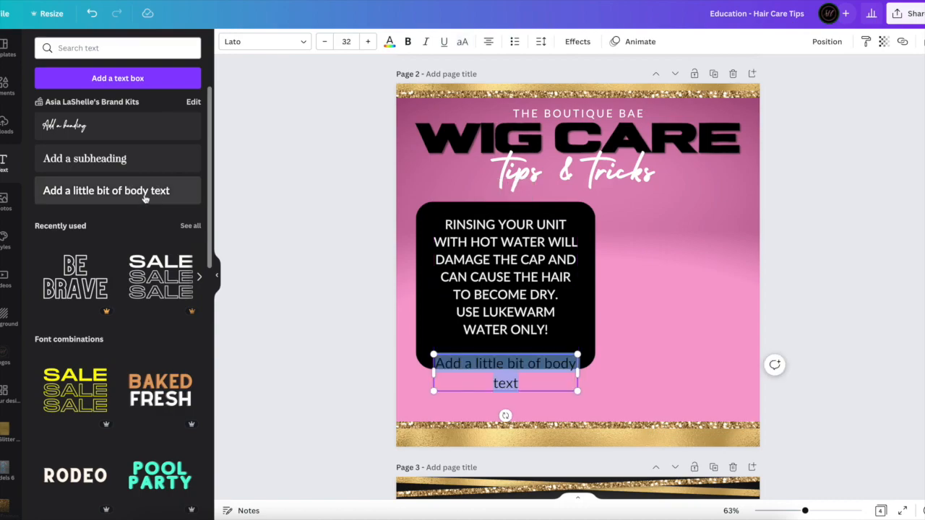
key("BackSpace")
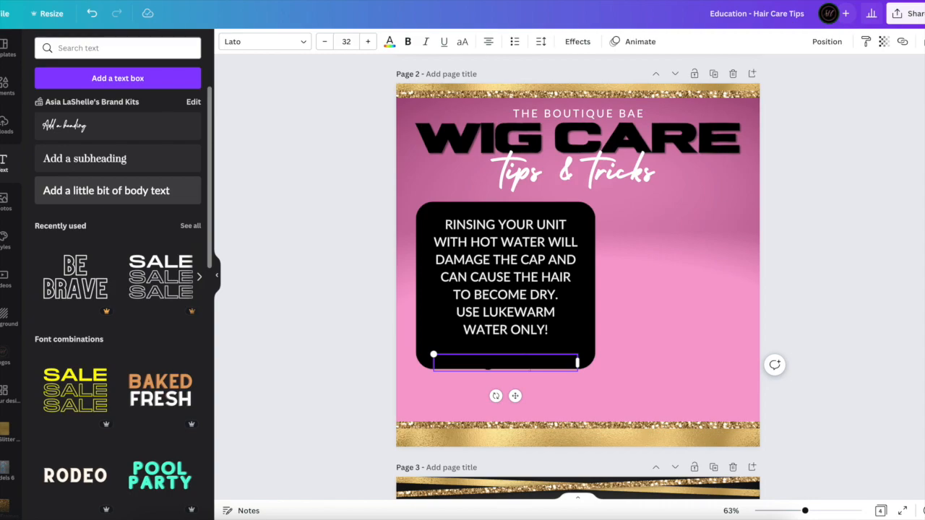
type("@theboutiquebae")
left_click(389, 44)
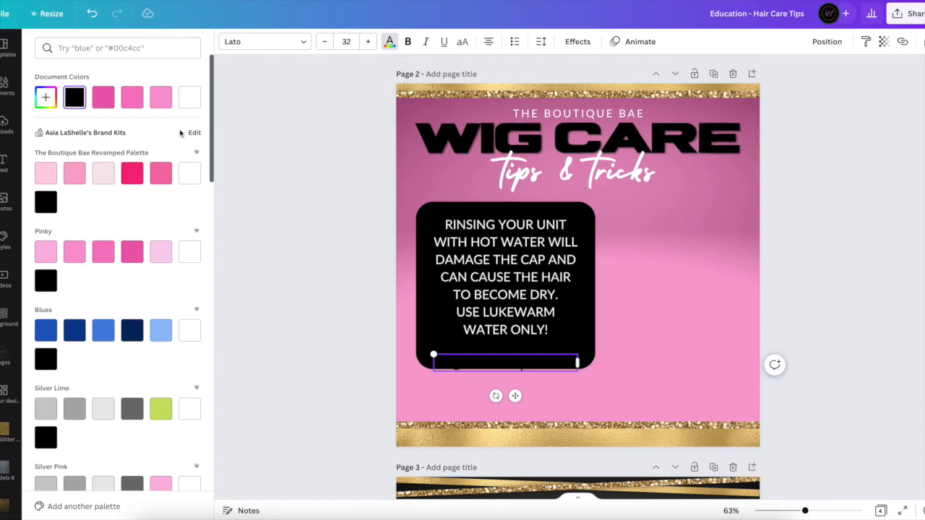
left_click(104, 250)
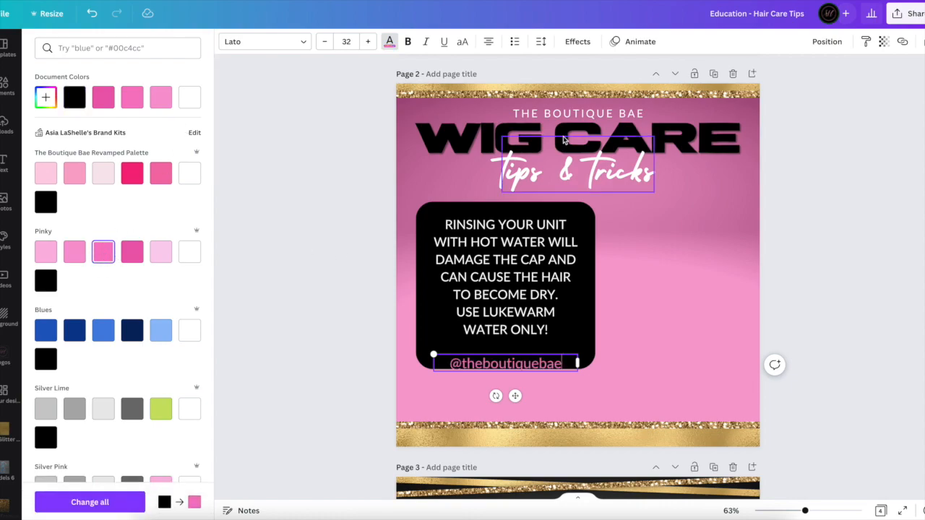
left_click(463, 43)
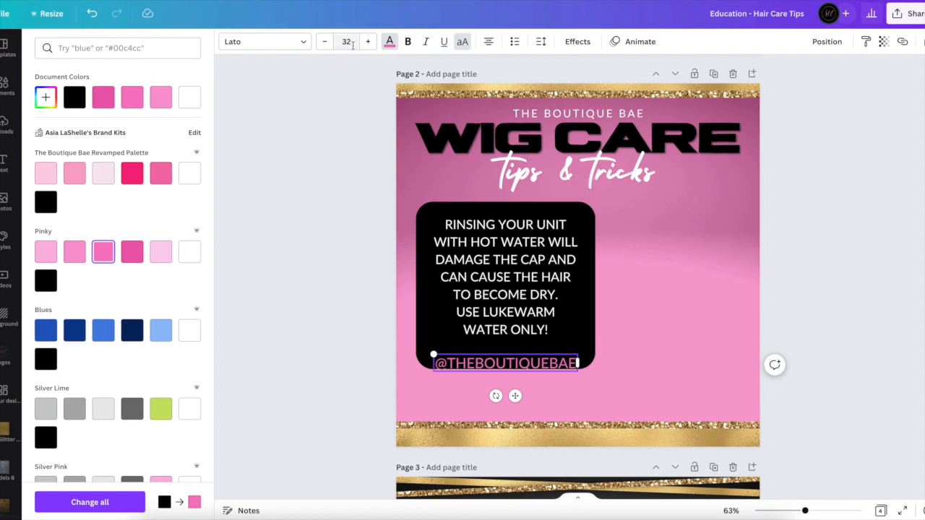
left_click(306, 45)
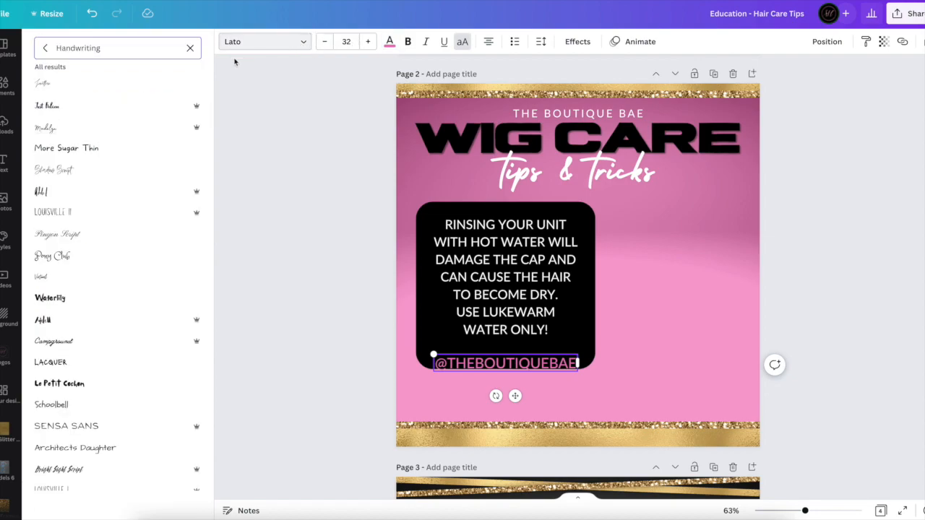
left_click(191, 48)
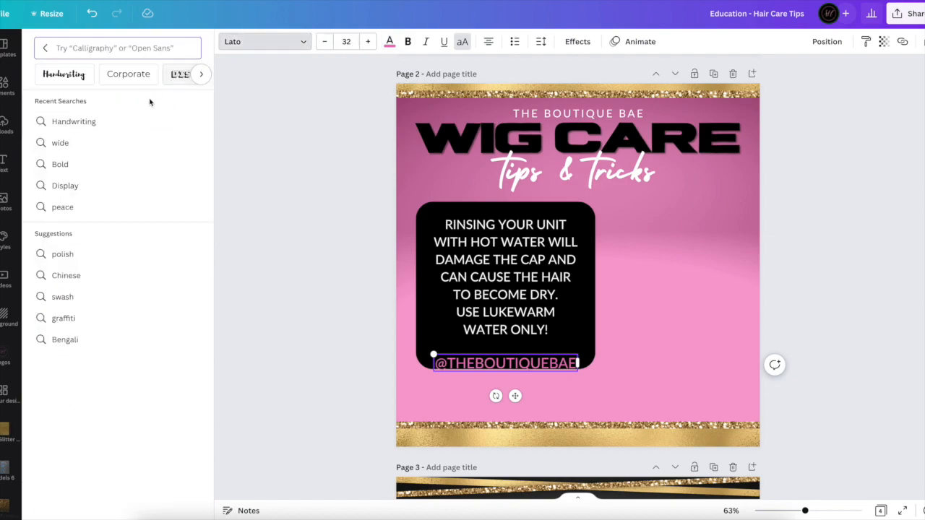
left_click(45, 48)
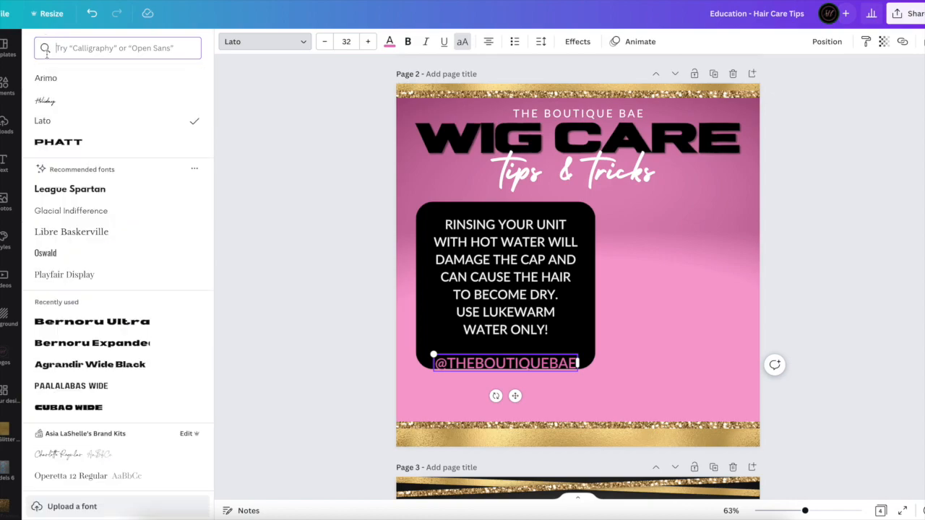
left_click(60, 143)
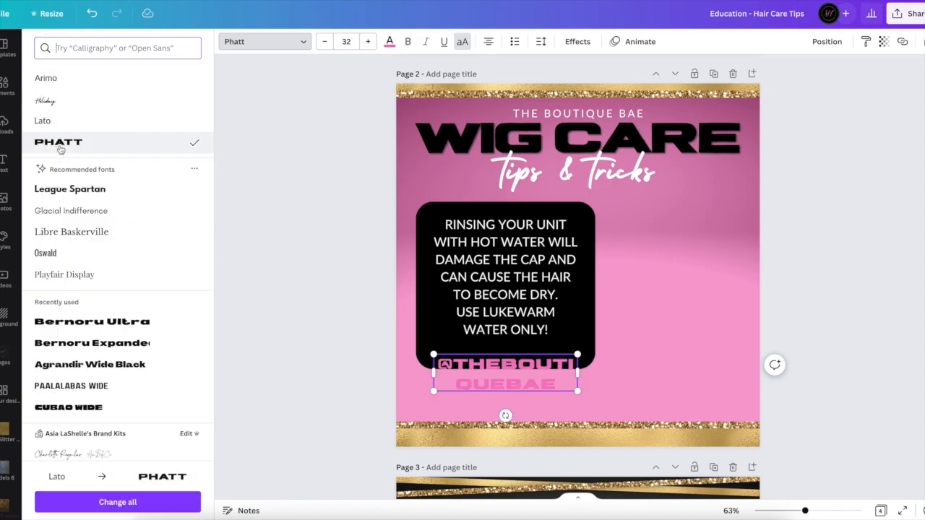
left_click(346, 41)
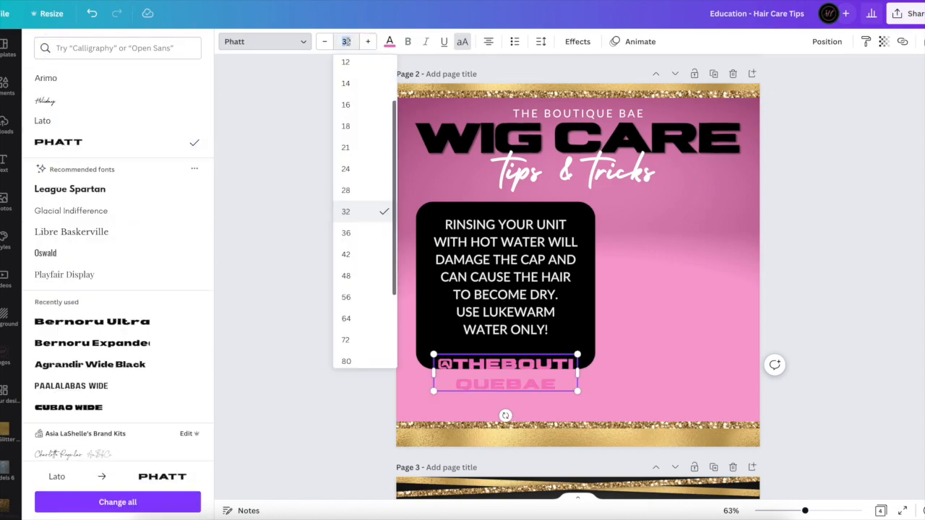
left_click(346, 107)
Check page 1's social handle formatting and nudge page 2's handle slightly up and left inside the black box.
scroll(397, 217, "up", 2)
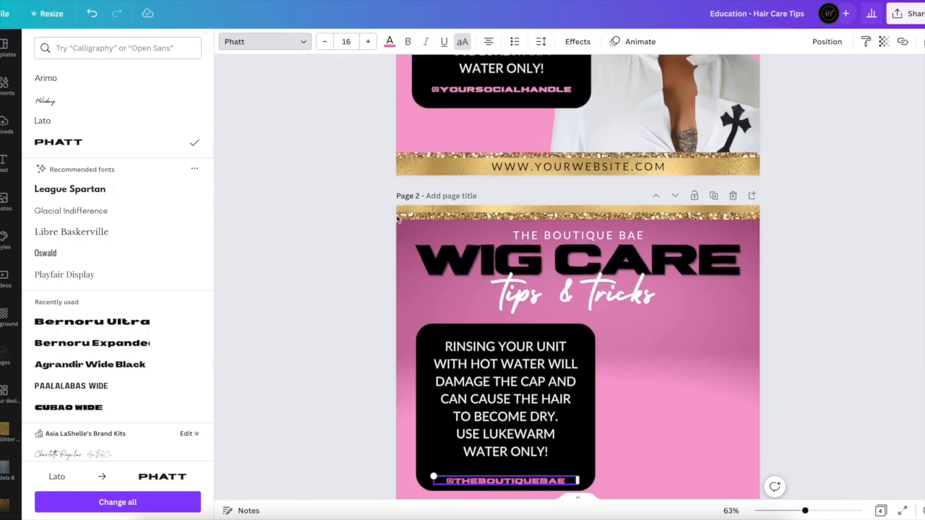
left_click(477, 114)
left_click(364, 289)
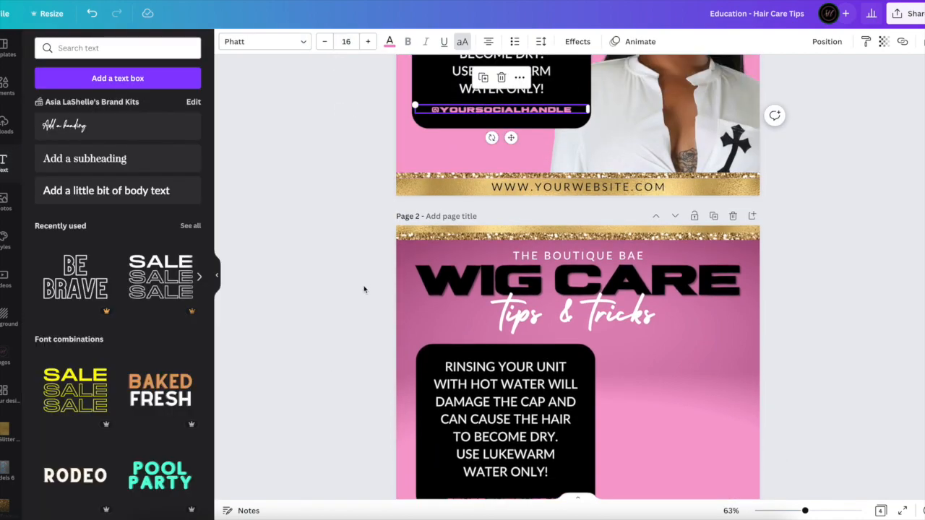
scroll(364, 288, "down", 3)
left_click(462, 282)
left_click_drag(463, 282, 459, 272)
left_click(357, 293)
Send page 2's "WIG CARE" title backward so it sits behind the "THE BOUTIQUE BAE" text.
scroll(357, 295, "up", 4)
scroll(357, 296, "up", 2)
scroll(357, 297, "down", 6)
scroll(356, 296, "down", 1)
scroll(356, 293, "up", 6)
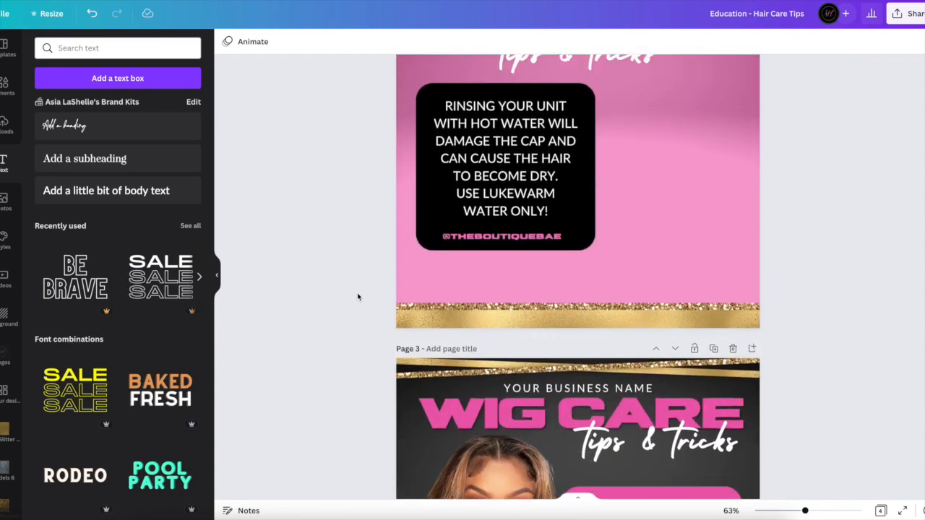
scroll(511, 189, "down", 3)
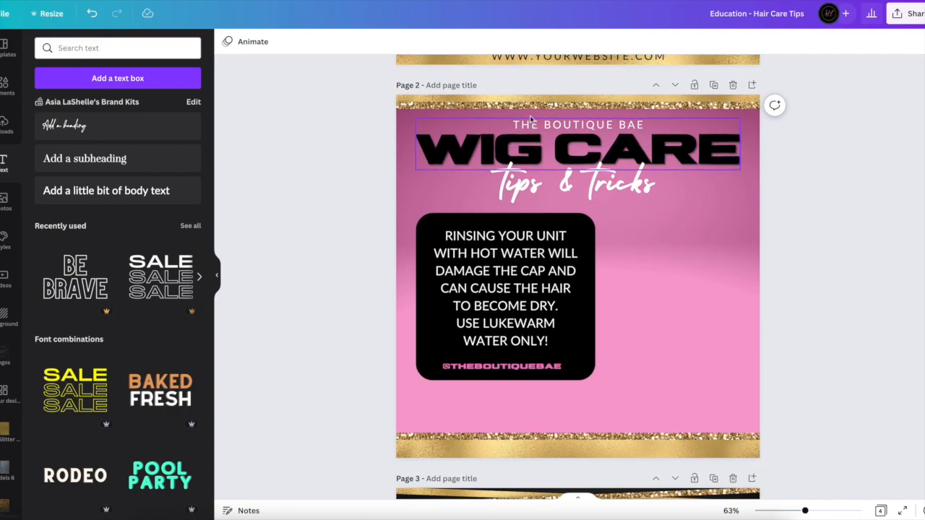
left_click(589, 128)
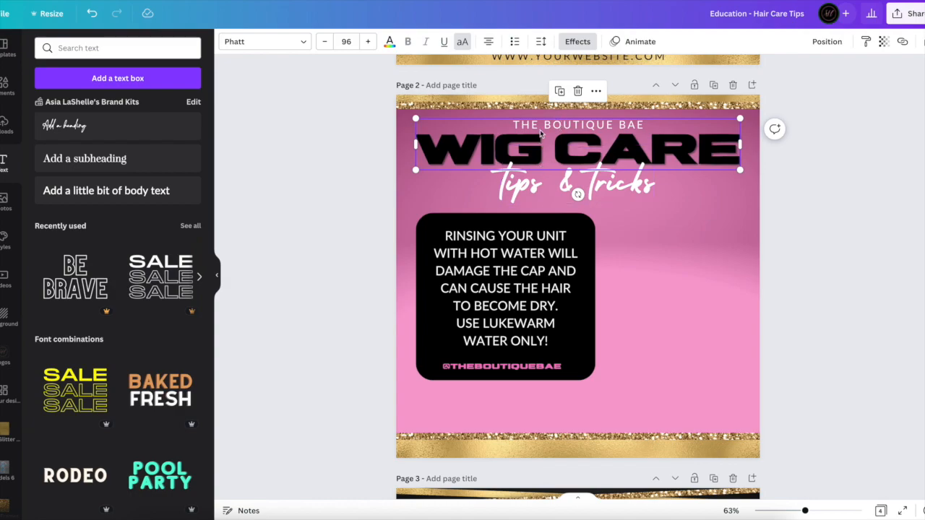
left_click_drag(553, 131, 552, 127)
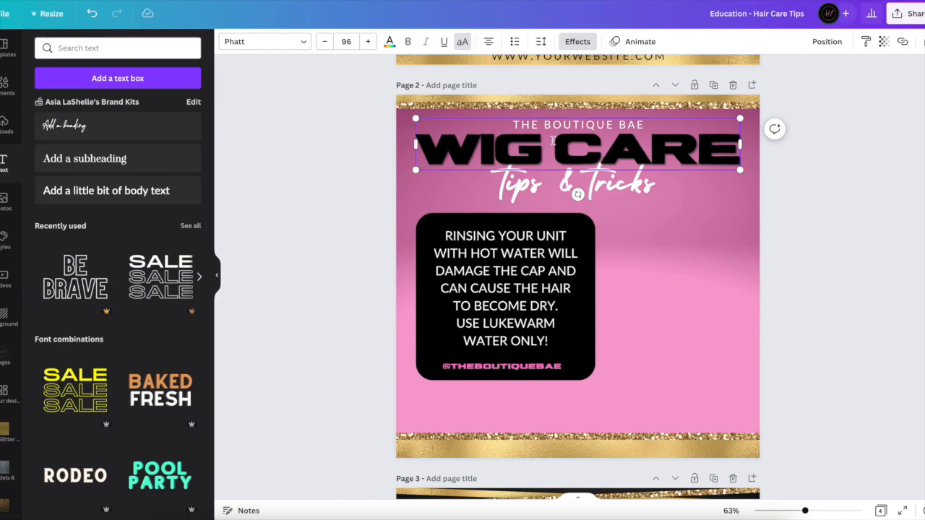
left_click(477, 151)
left_click(378, 193)
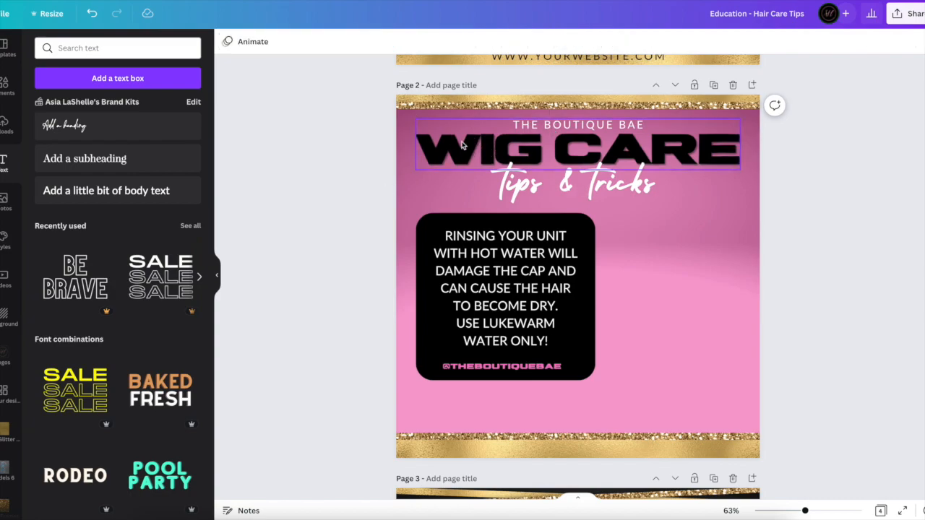
left_click(527, 138)
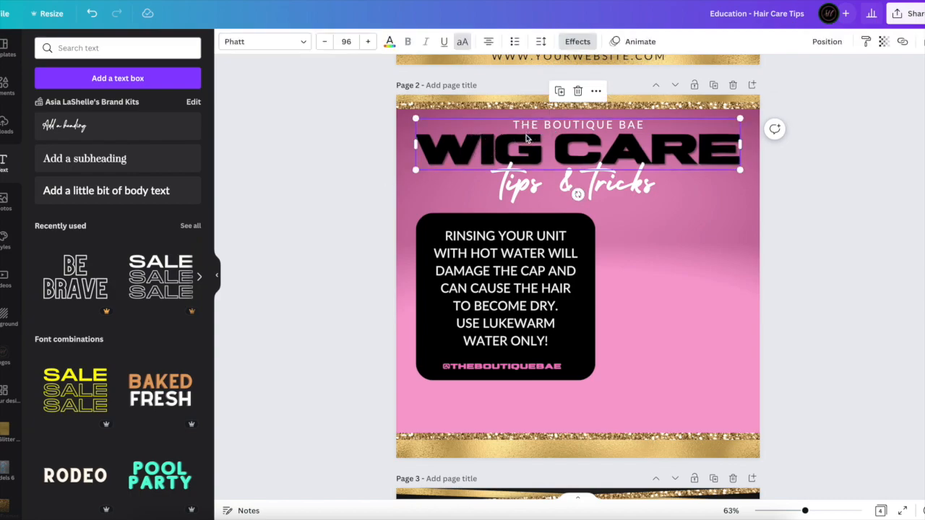
left_click(815, 43)
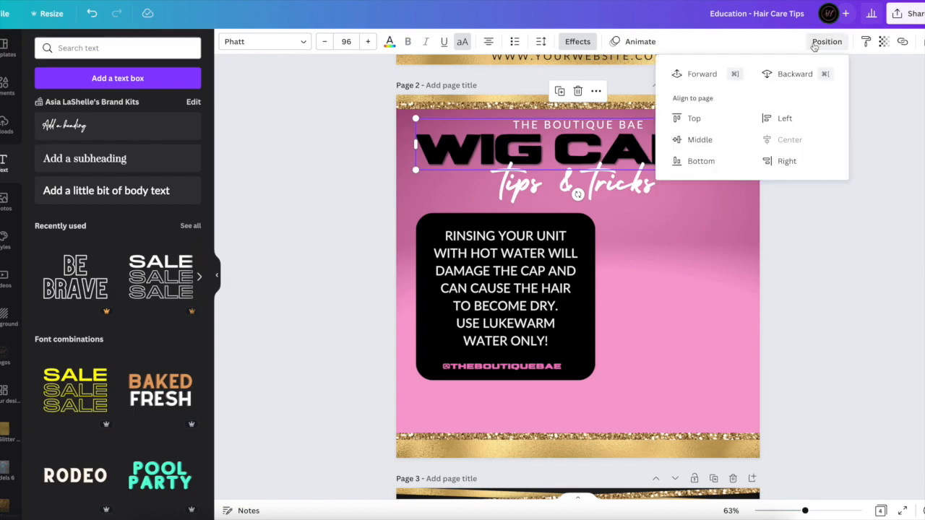
left_click(795, 75)
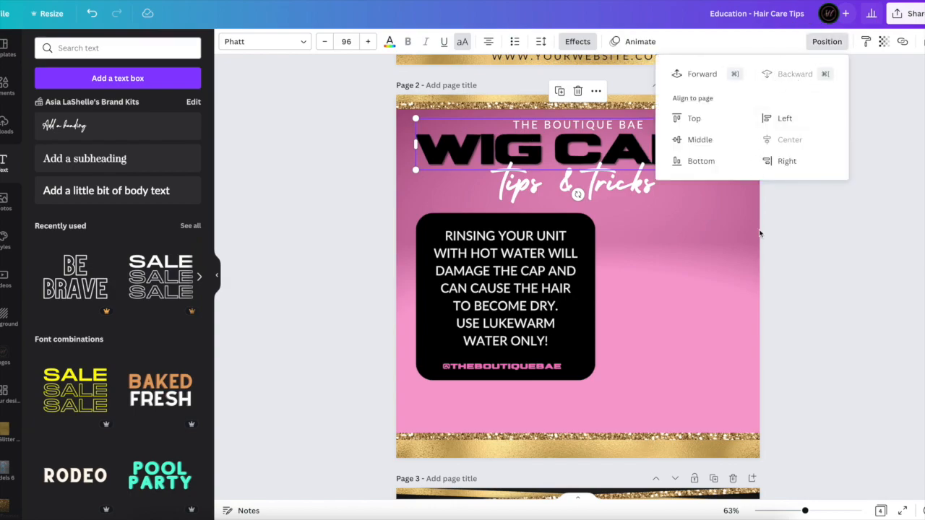
left_click(775, 247)
left_click(556, 123)
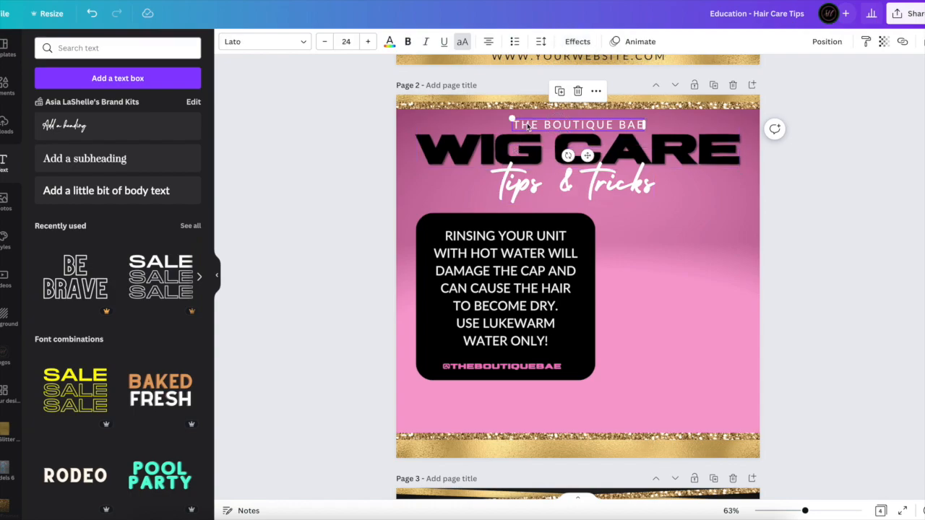
left_click(529, 125)
left_click(382, 160)
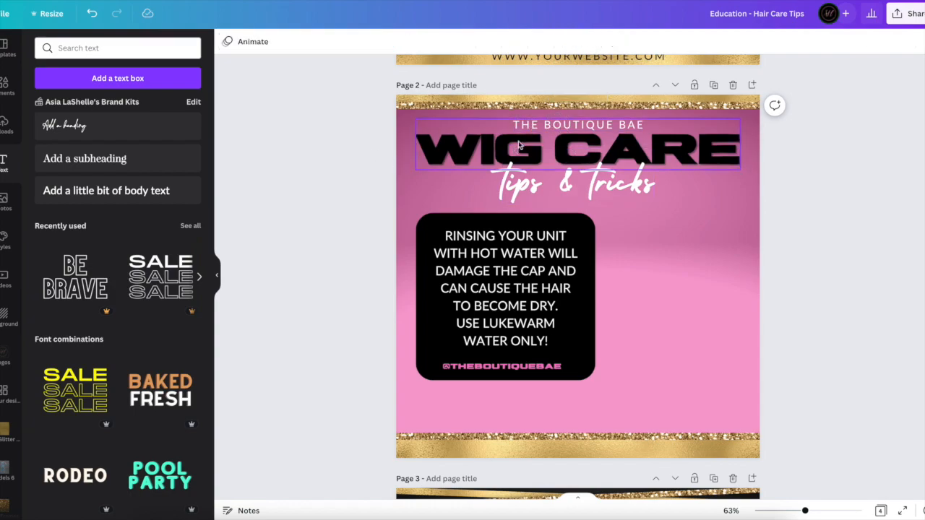
left_click(596, 124)
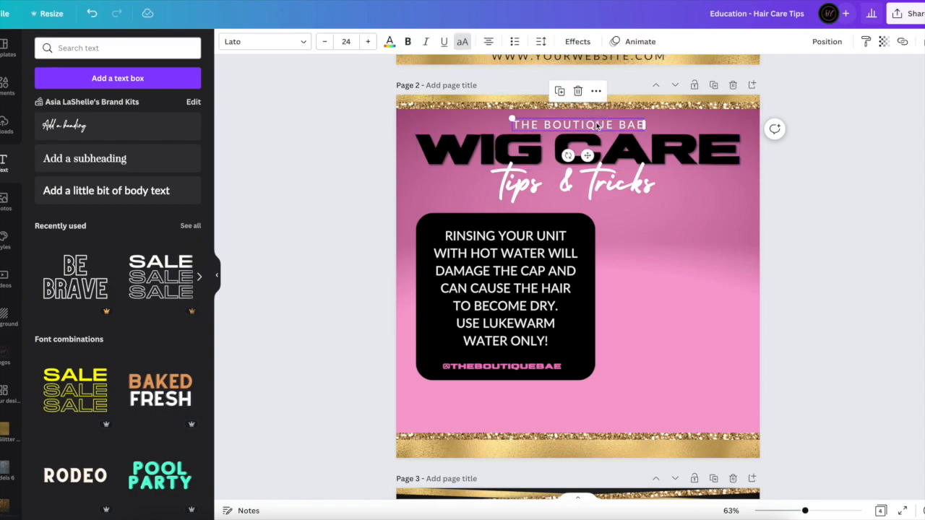
left_click_drag(596, 125, 599, 449)
double_click(600, 449)
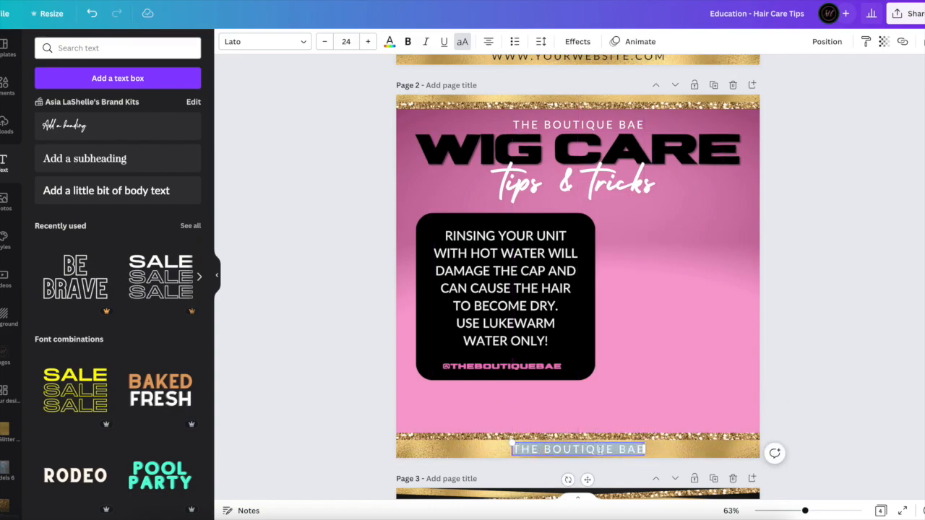
type("WWW.TH")
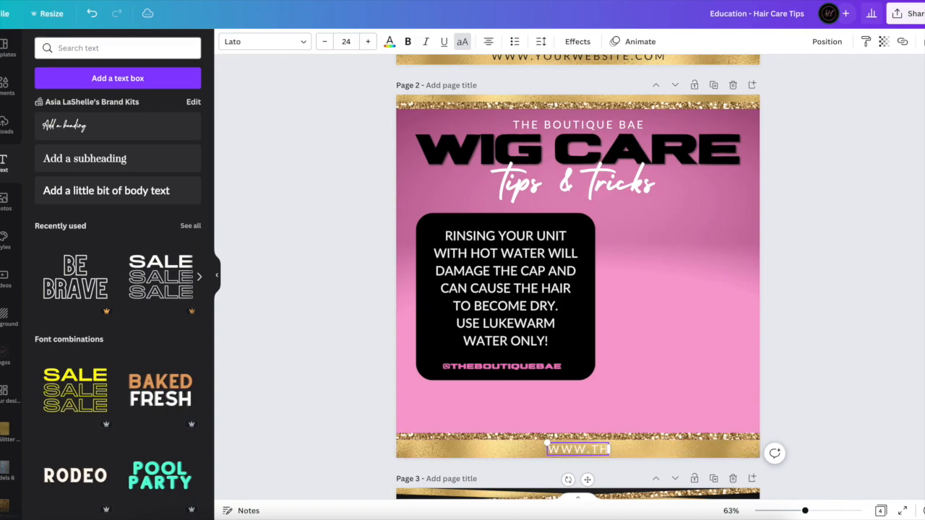
type("EBOUTIQ")
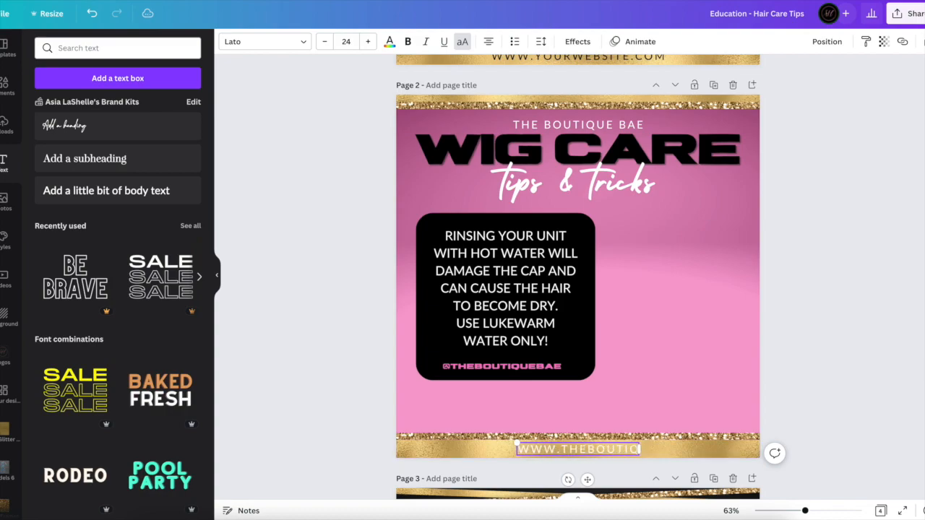
type("UEBAE")
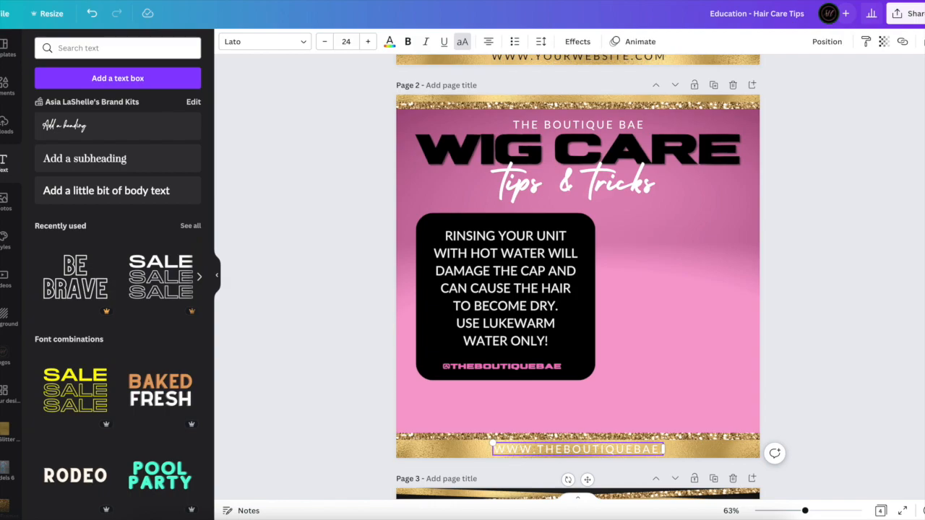
type(".STORE")
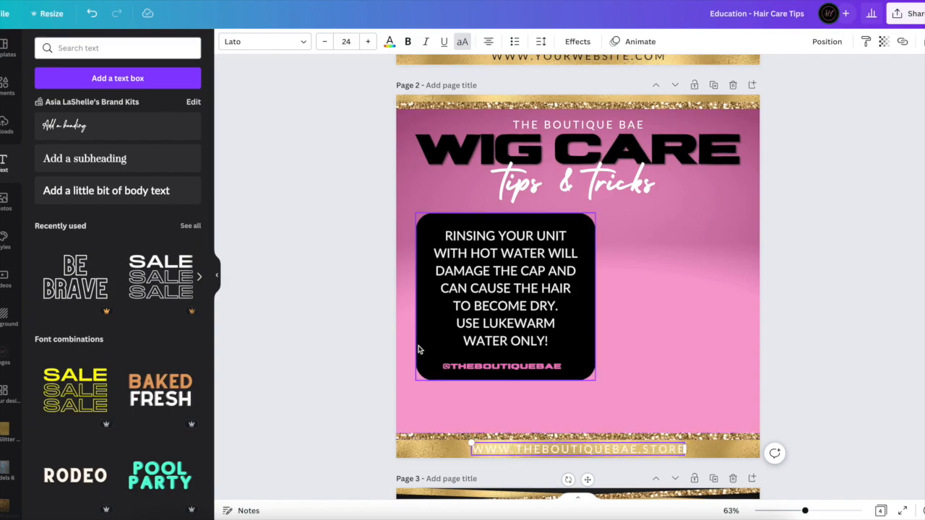
Colour the website address on the lower gold band black.
left_click(387, 43)
left_click(74, 97)
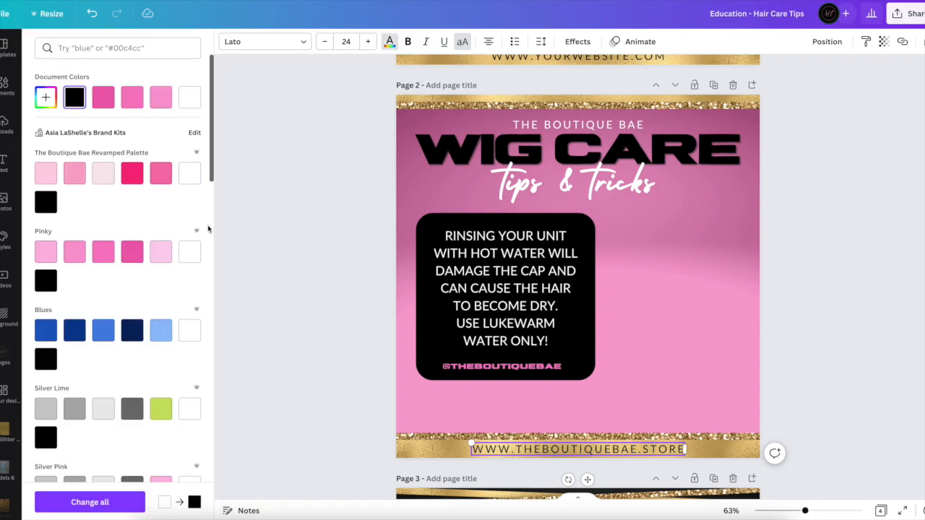
left_click(301, 237)
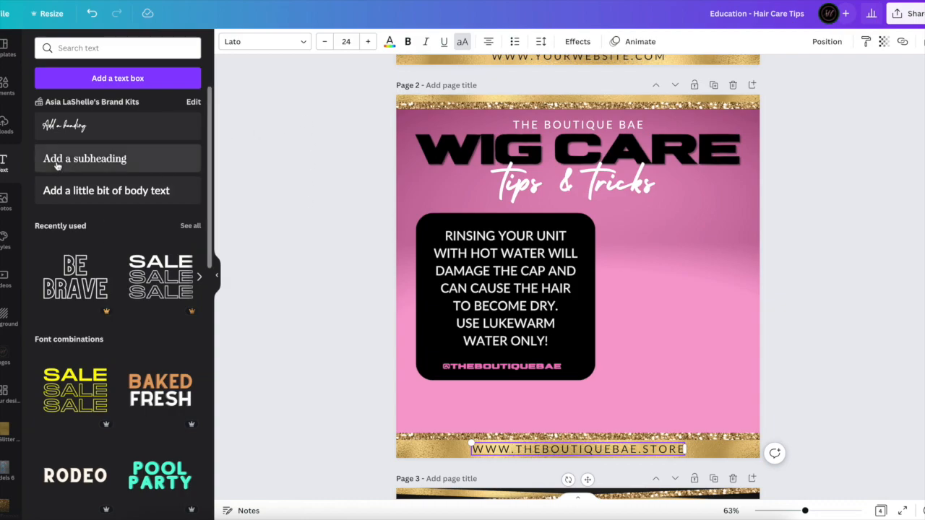
Open the "Models - hair" photo folder.
scroll(3, 407, "down", 3)
scroll(3, 406, "down", 2)
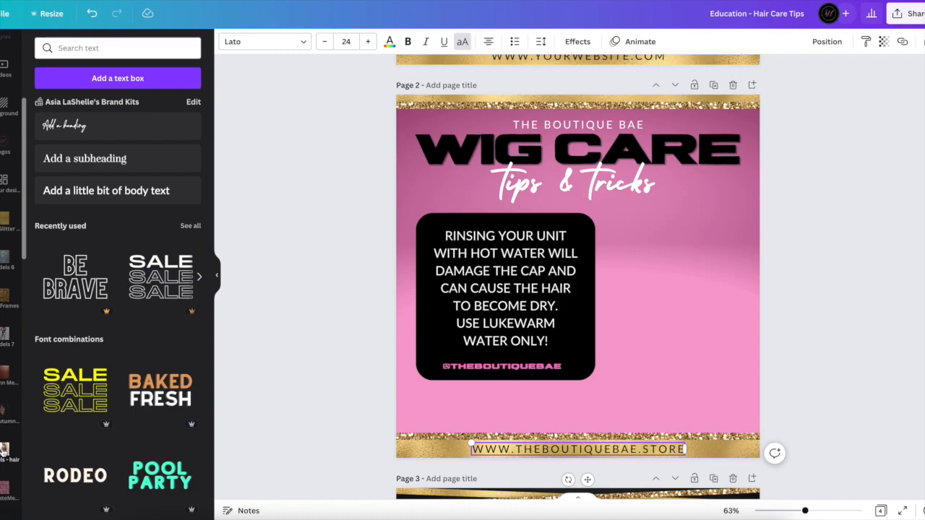
left_click(4, 452)
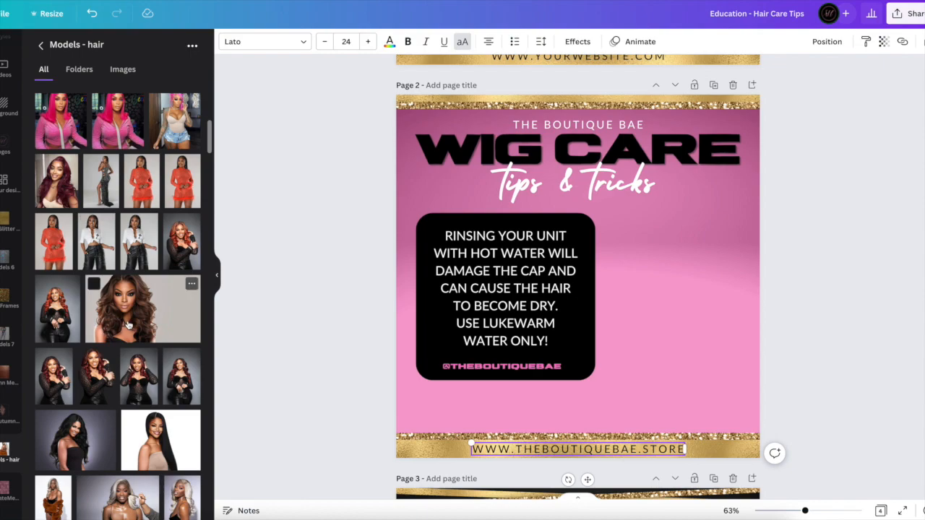
Try and remove the curly-haired model photo, then place the white-shirt, black-trousers model photo beside the black tip box.
left_click(128, 325)
key("Delete")
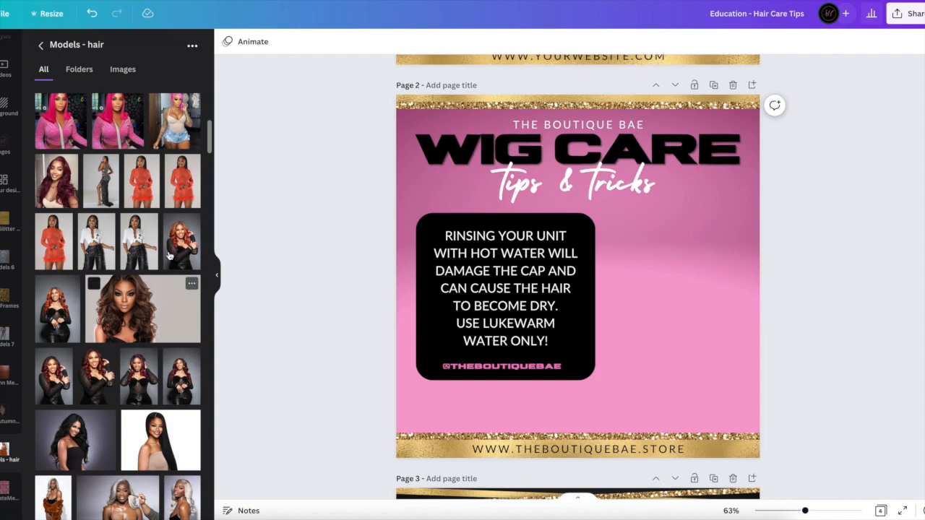
left_click(141, 246)
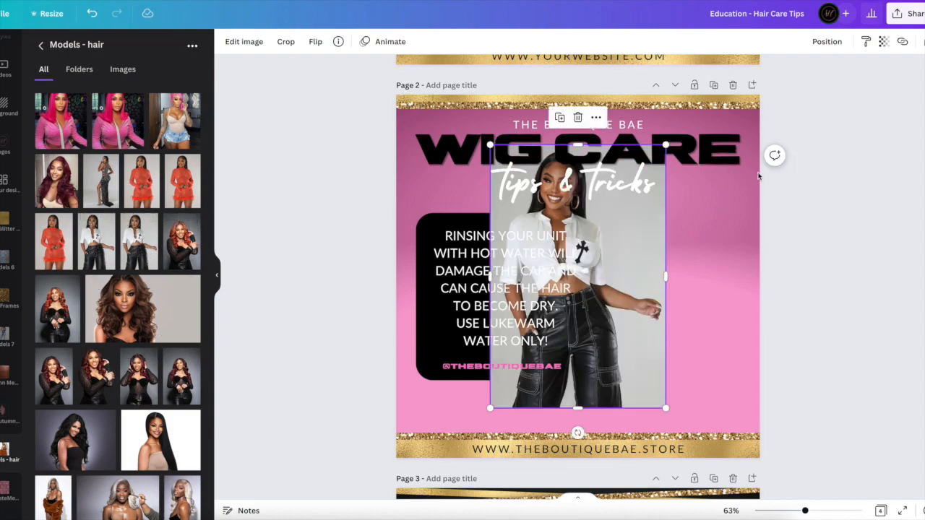
left_click_drag(647, 248, 737, 281)
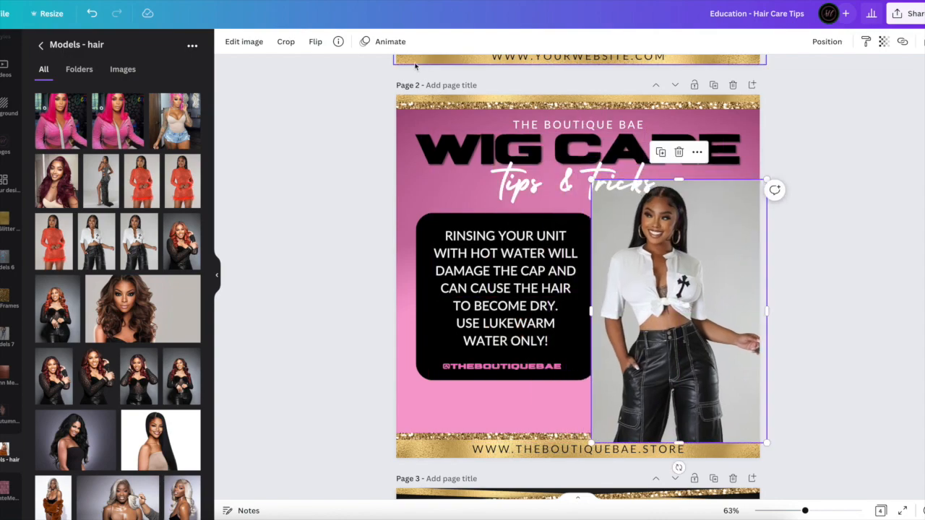
Remove the background from the white-shirt model photo.
left_click(247, 42)
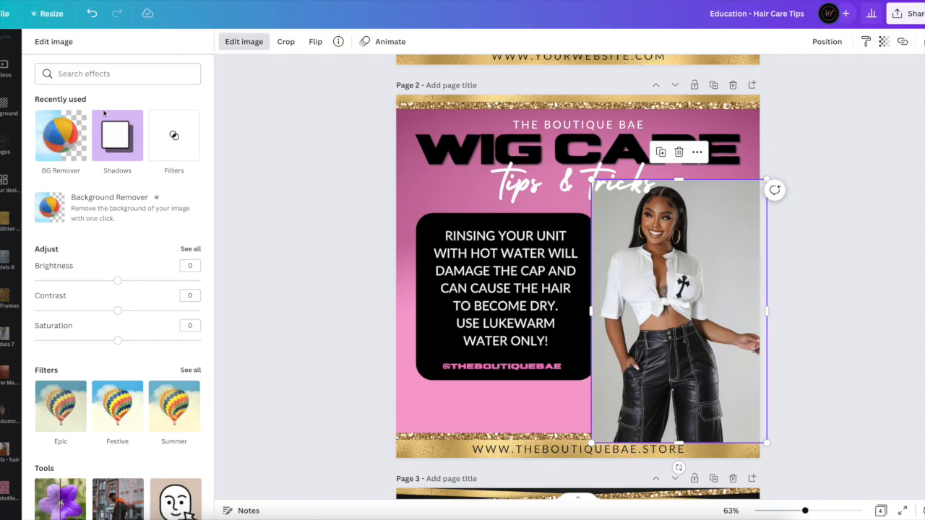
left_click(81, 139)
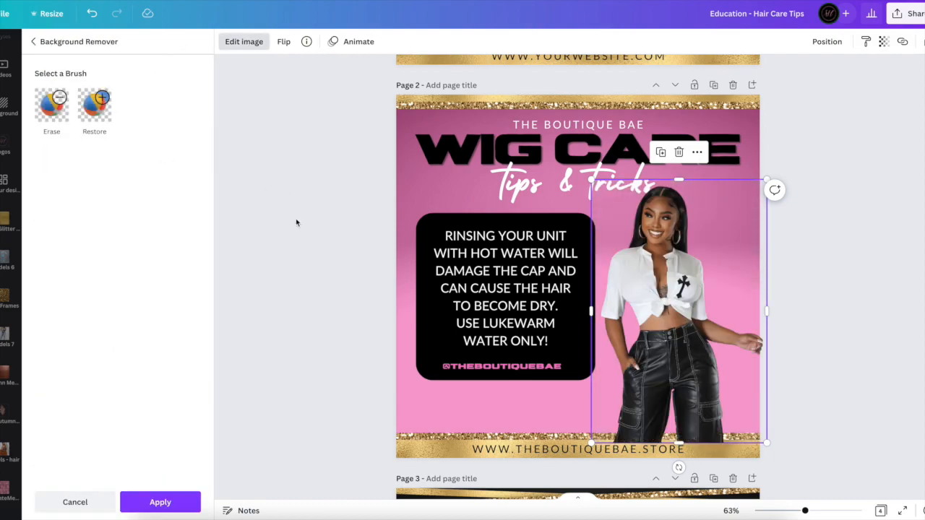
left_click(250, 334)
left_click(250, 333)
left_click(685, 342)
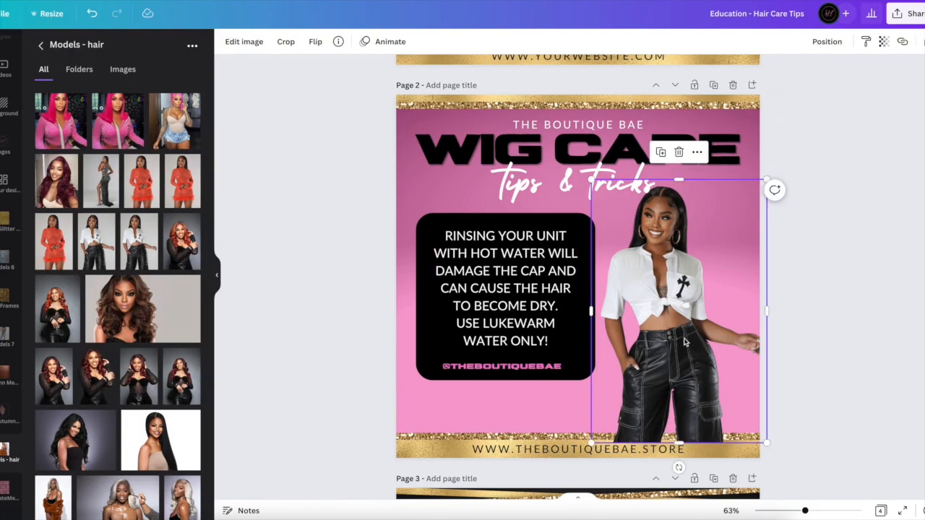
Crop the white-shirt model photo tightly to her head and upper chest.
left_click_drag(675, 440, 660, 288)
left_click_drag(766, 234, 709, 246)
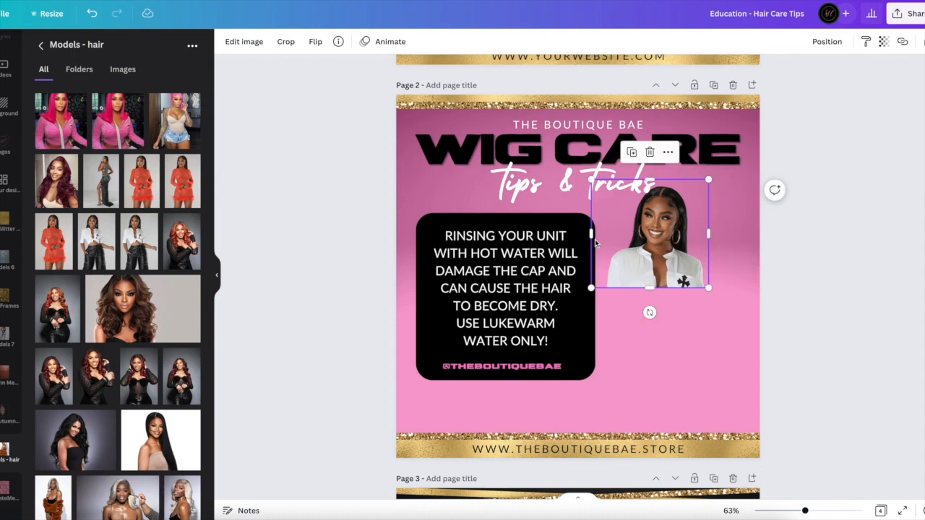
left_click_drag(591, 234, 604, 235)
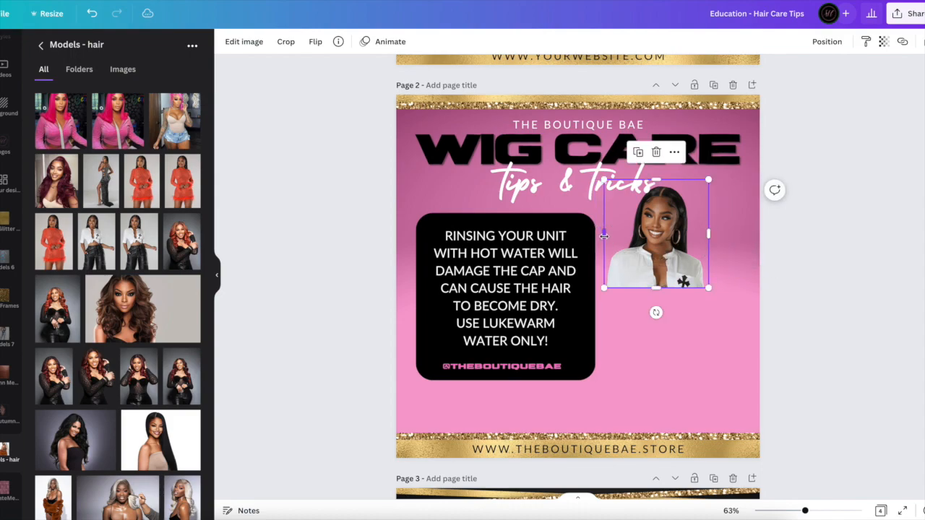
Enlarge the cropped model photo and position it beside the tip box, resting on the lower gold band.
left_click_drag(604, 287, 457, 438)
left_click_drag(494, 472, 497, 467)
left_click_drag(669, 347, 752, 345)
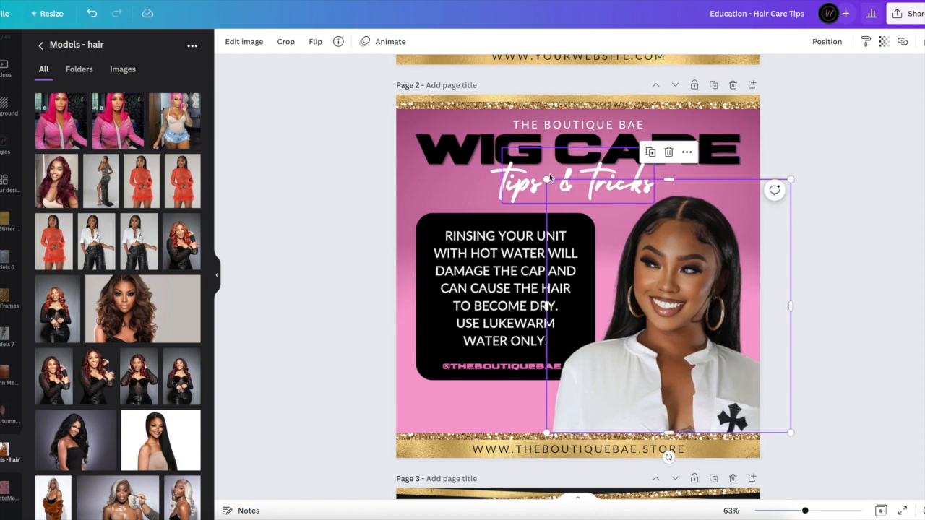
left_click_drag(547, 179, 521, 154)
left_click_drag(706, 287, 715, 287)
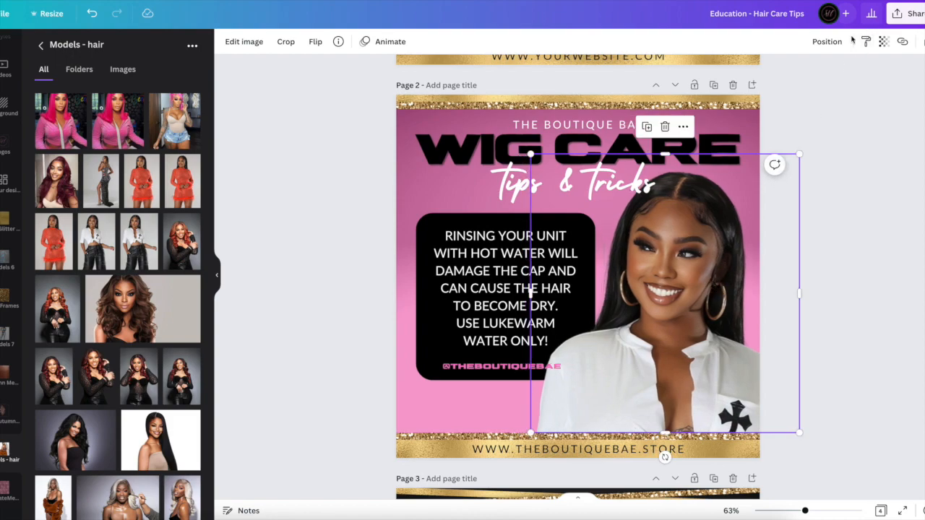
Send the white-shirt model photo behind the black tip box and the title text.
left_click(825, 41)
left_click(802, 91)
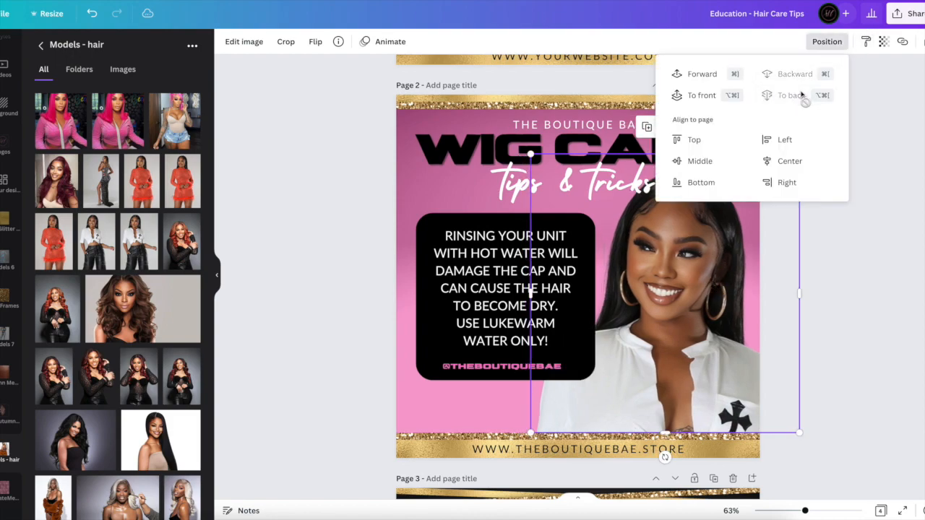
left_click(860, 271)
left_click(860, 272)
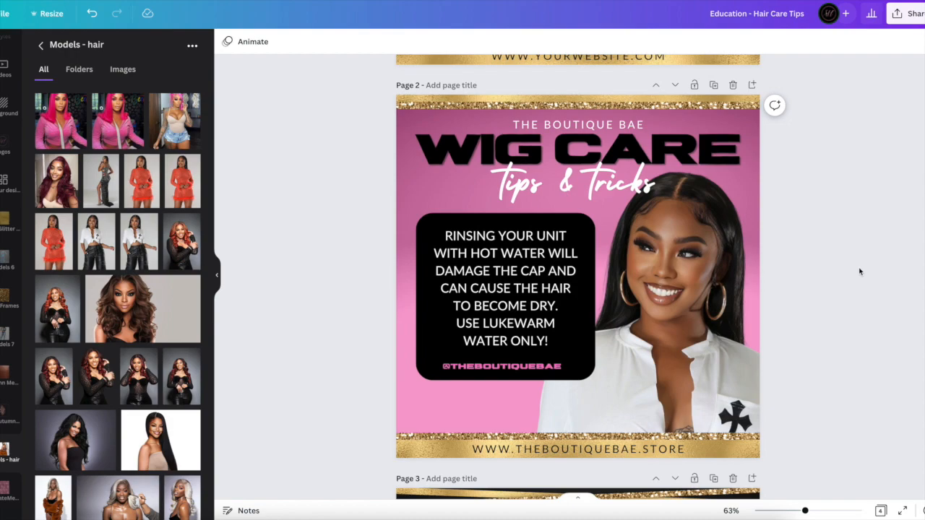
Delete the white-shirt model and insert the photo of the pink-haired model in the pink tracksuit instead.
left_click(733, 316)
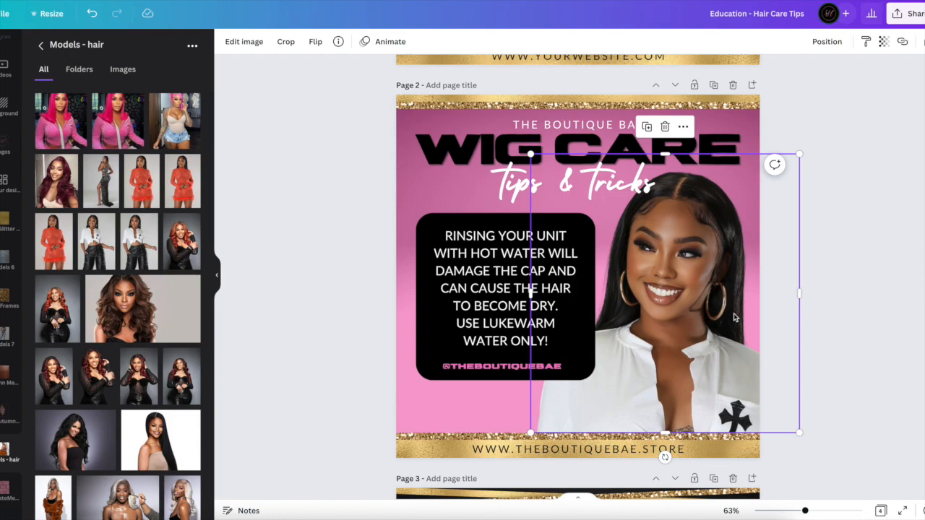
key("Delete")
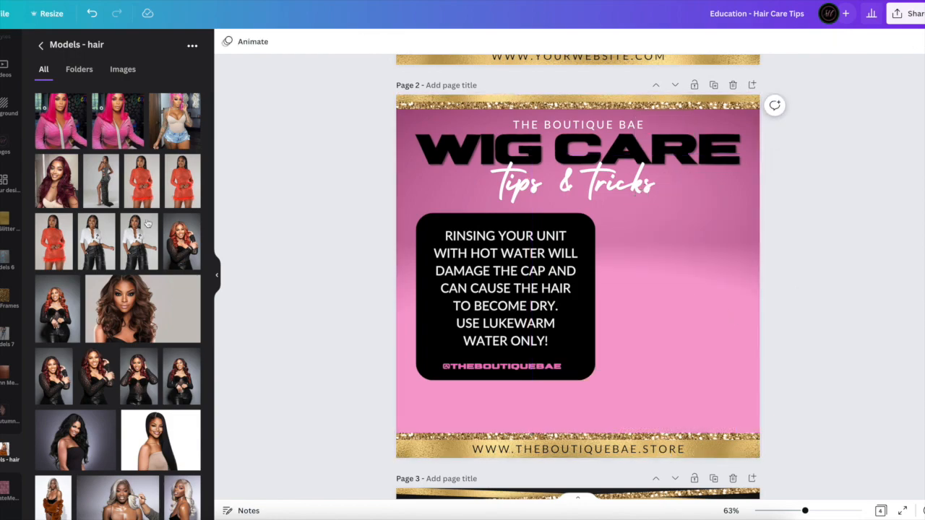
left_click(111, 123)
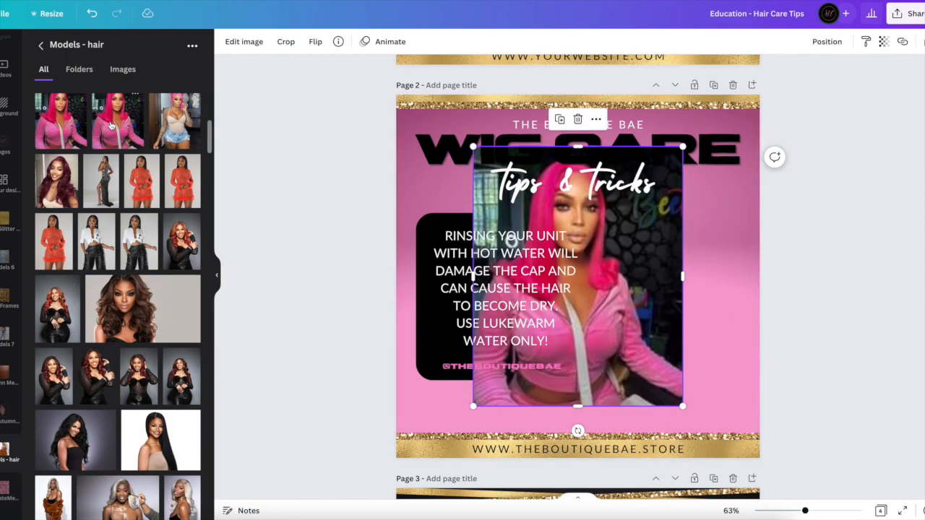
Try the pink-haired model photo beside the tip box and delete it from page 2.
left_click_drag(653, 320, 766, 347)
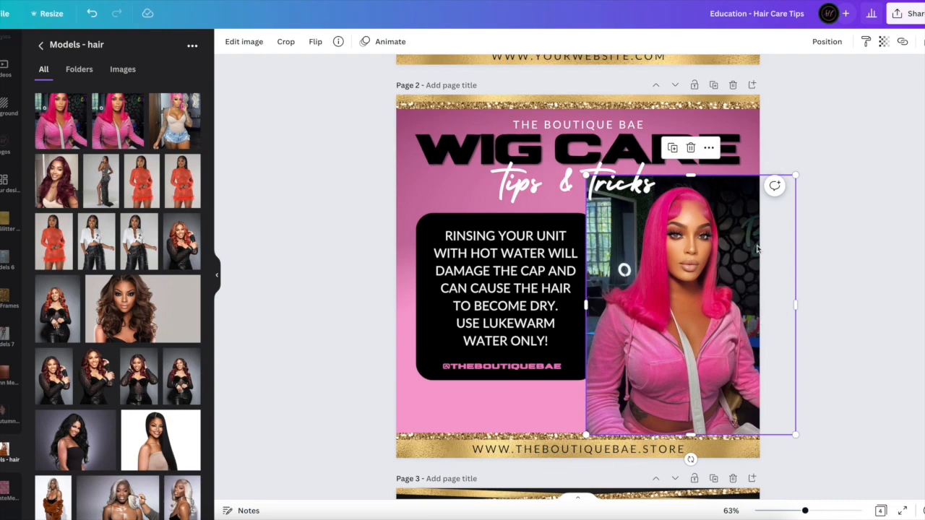
key("Delete")
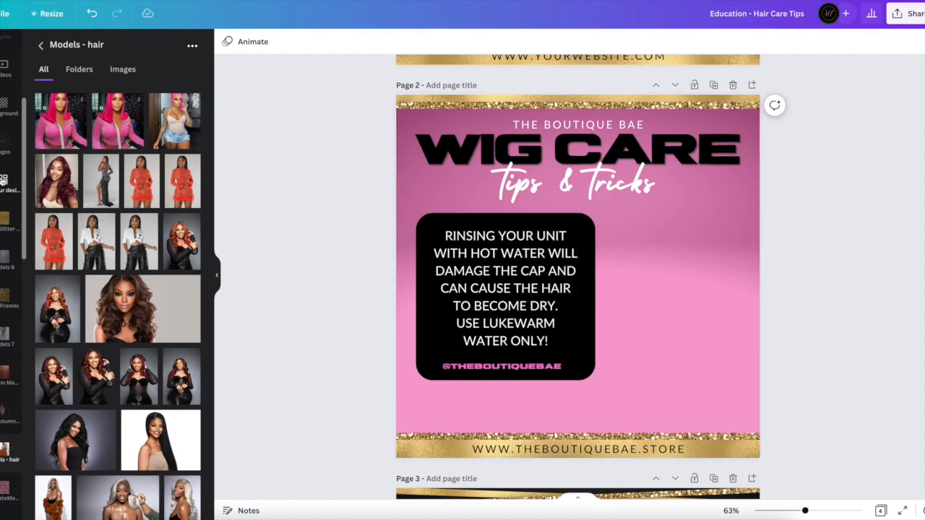
Insert the vertical two-photo film strip frame on page 2 and place it beside the black tip box.
scroll(4, 181, "up", 3)
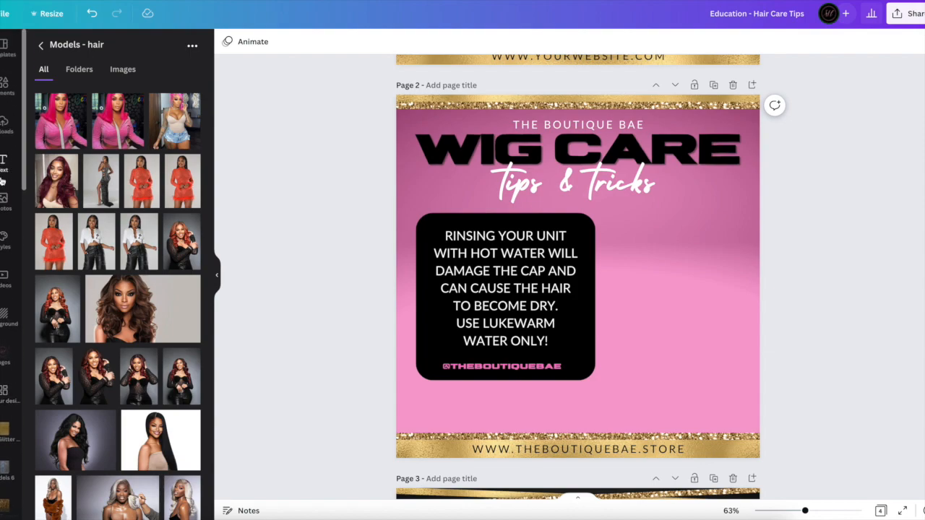
left_click(3, 90)
scroll(119, 294, "down", 6)
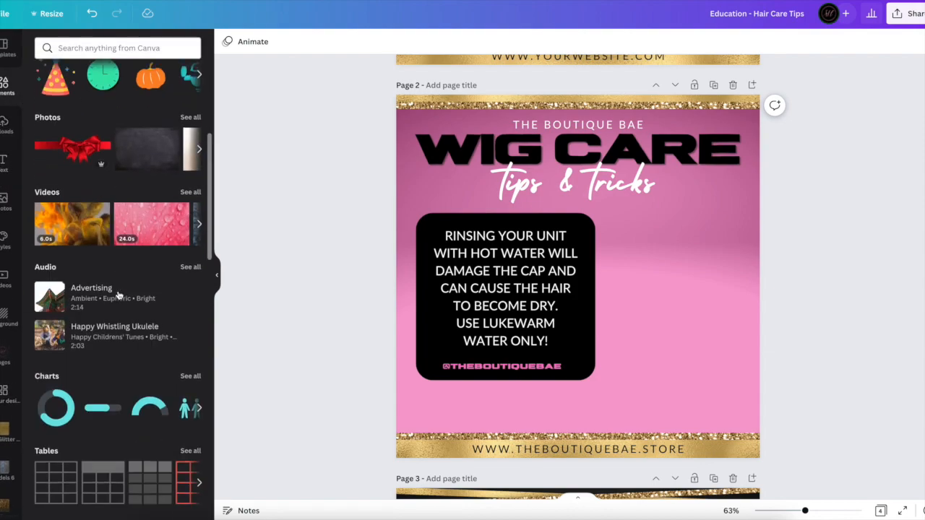
scroll(120, 295, "down", 2)
left_click(190, 246)
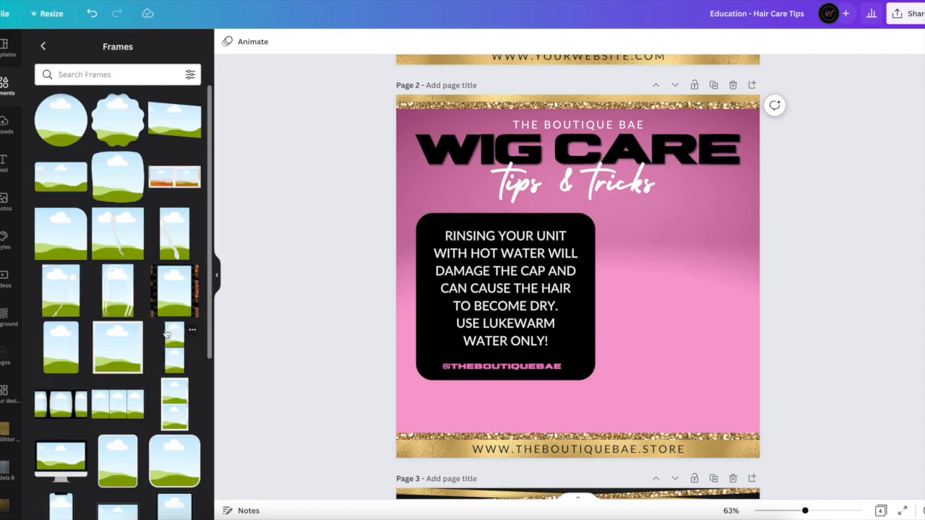
left_click(175, 404)
left_click_drag(602, 240, 690, 267)
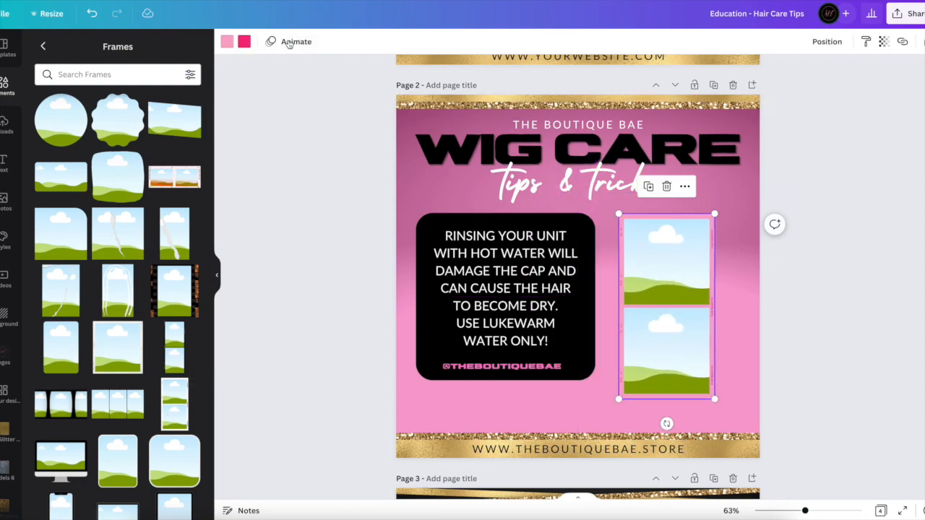
Recolor the film strip frame's border white and its lettering the darkest pink of the Pinky palette.
left_click(227, 42)
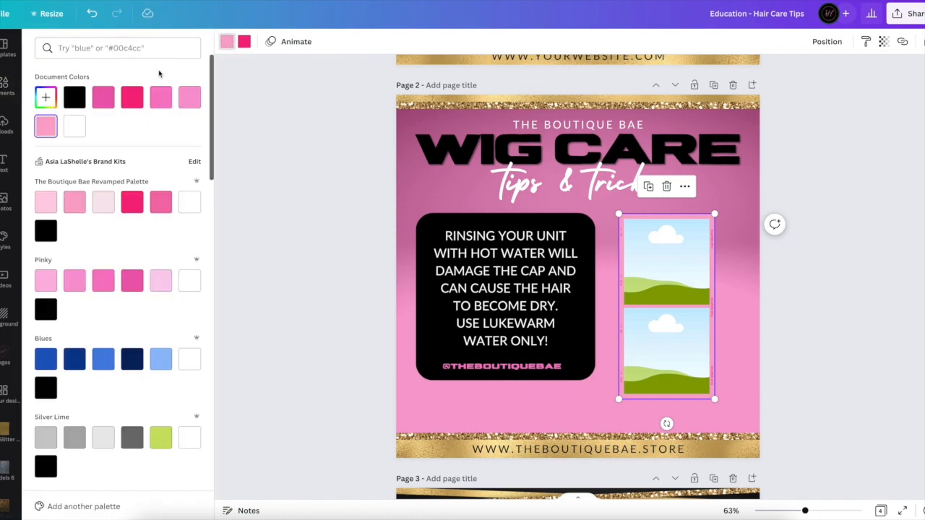
left_click(75, 126)
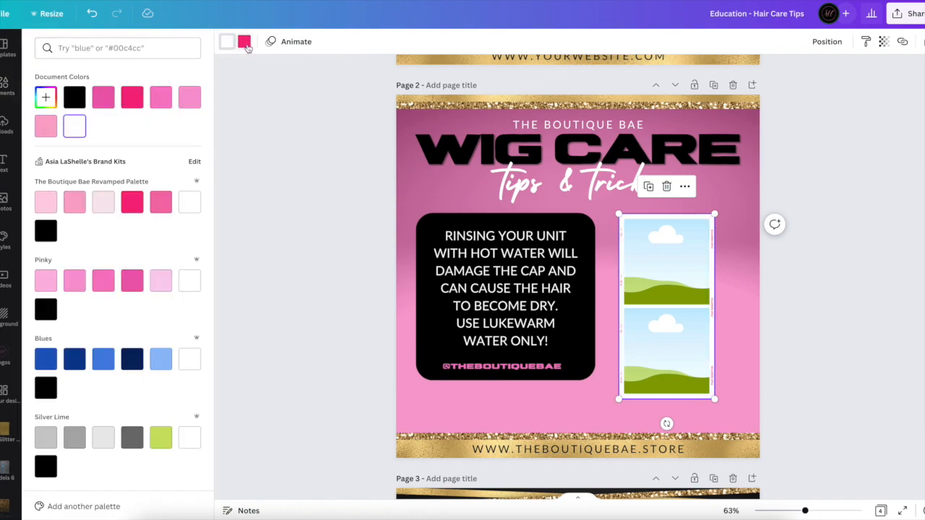
left_click(245, 42)
left_click(134, 280)
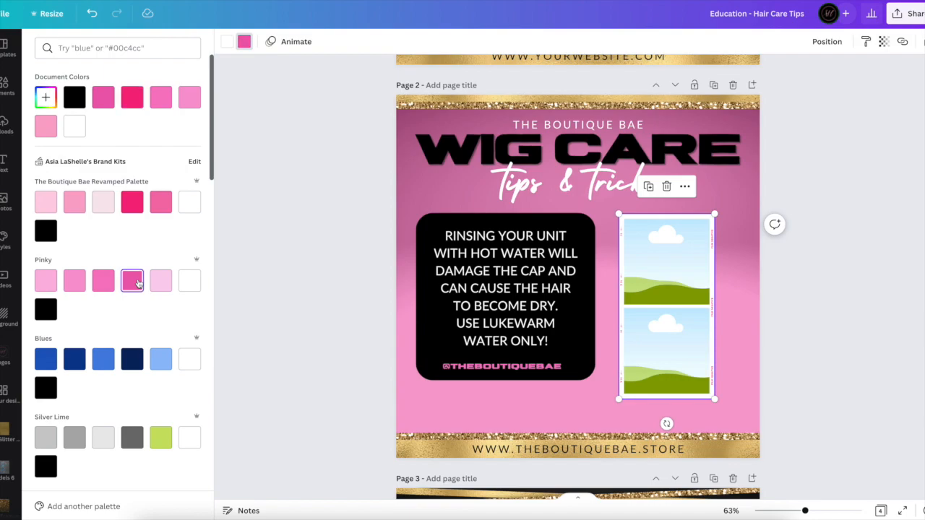
Enlarge the film strip frame, tilt it slightly clockwise and position it along the page edge beside the tip box.
left_click(695, 291)
left_click(698, 295)
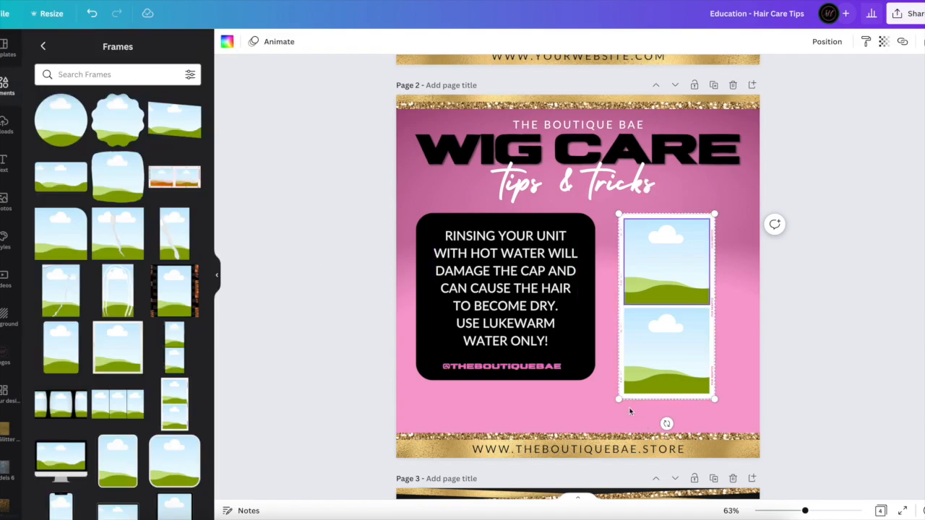
left_click_drag(618, 397, 571, 496)
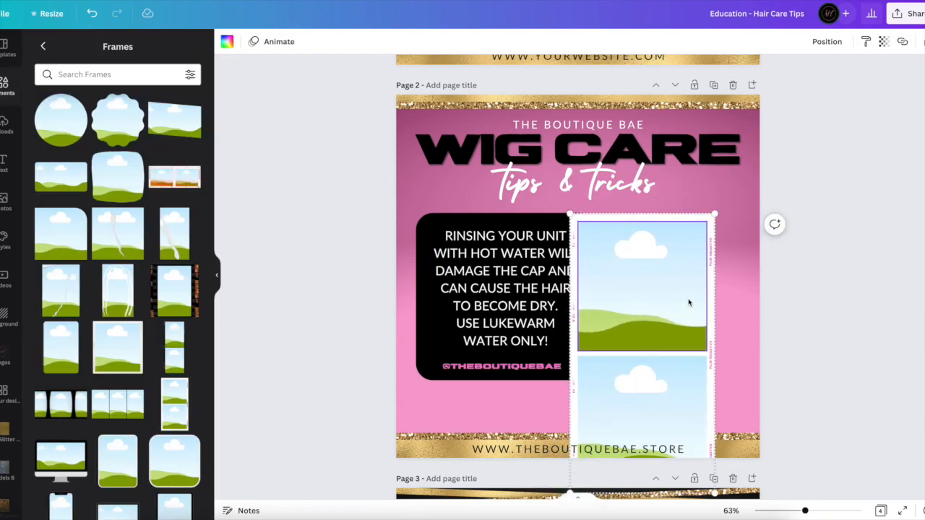
left_click_drag(674, 294, 703, 254)
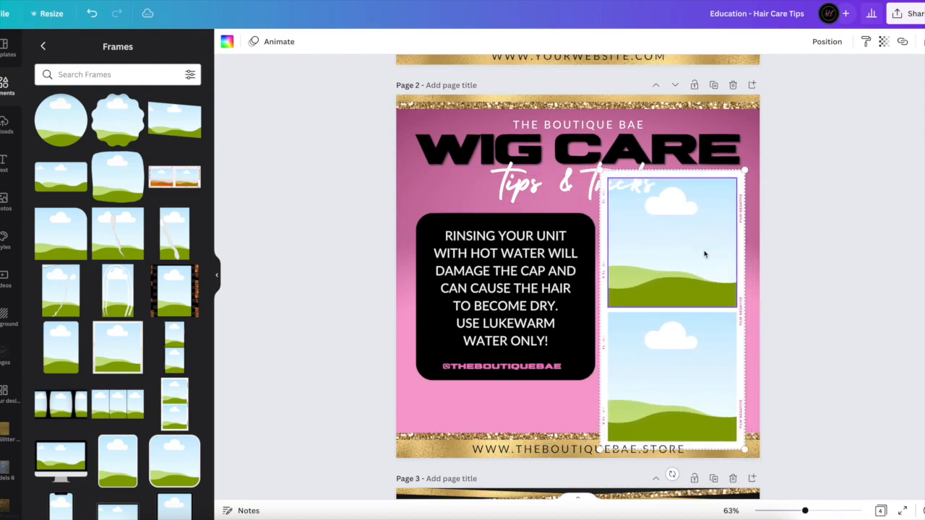
left_click_drag(677, 476, 654, 475)
left_click_drag(711, 335, 729, 325)
left_click_drag(603, 428, 590, 442)
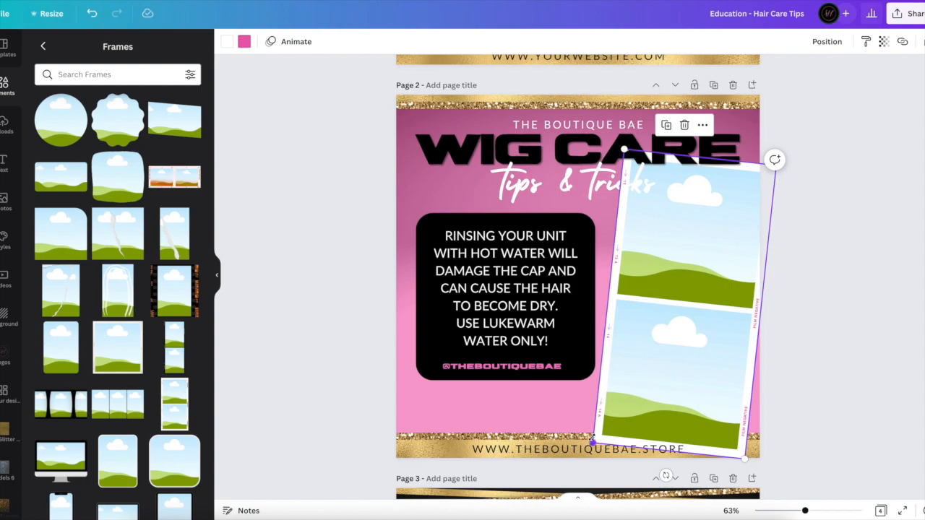
Send the film strip frame backward so it sits behind the lower gold glitter band.
left_click(826, 42)
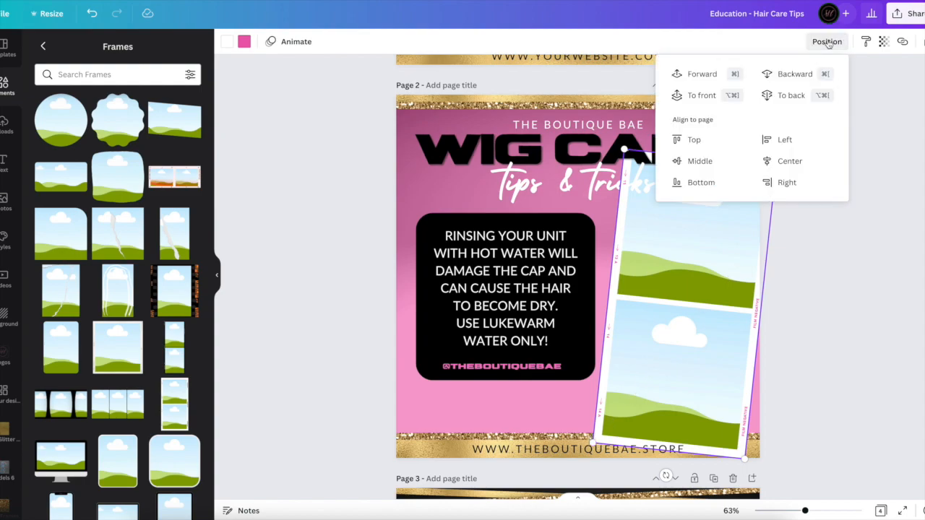
left_click(839, 293)
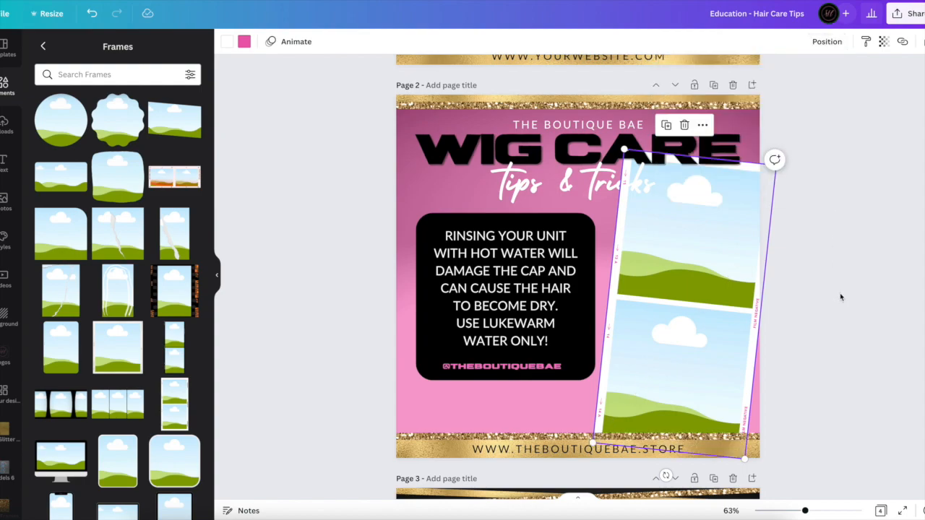
left_click(839, 294)
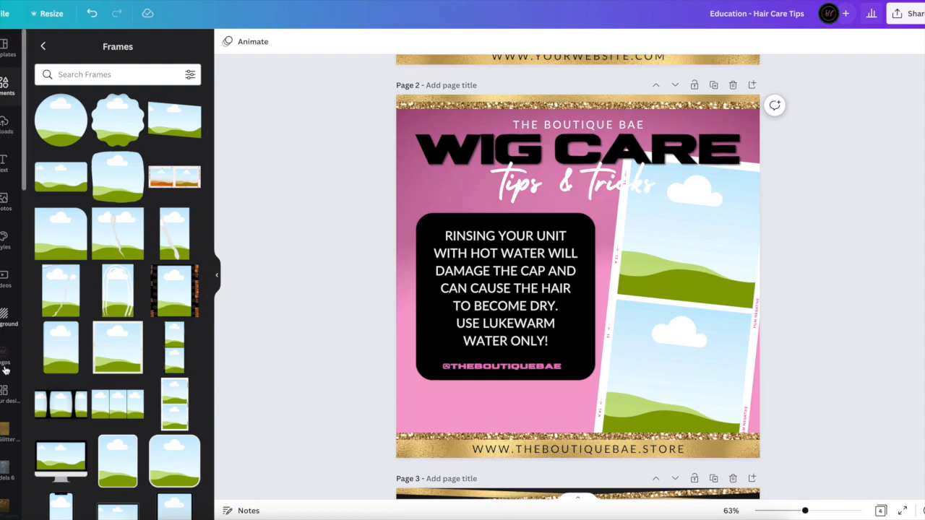
Fill the frame's upper slot with the pink tracksuit model photo and the lower slot with the pink-haired model in denim shorts.
scroll(5, 367, "down", 3)
scroll(5, 371, "down", 3)
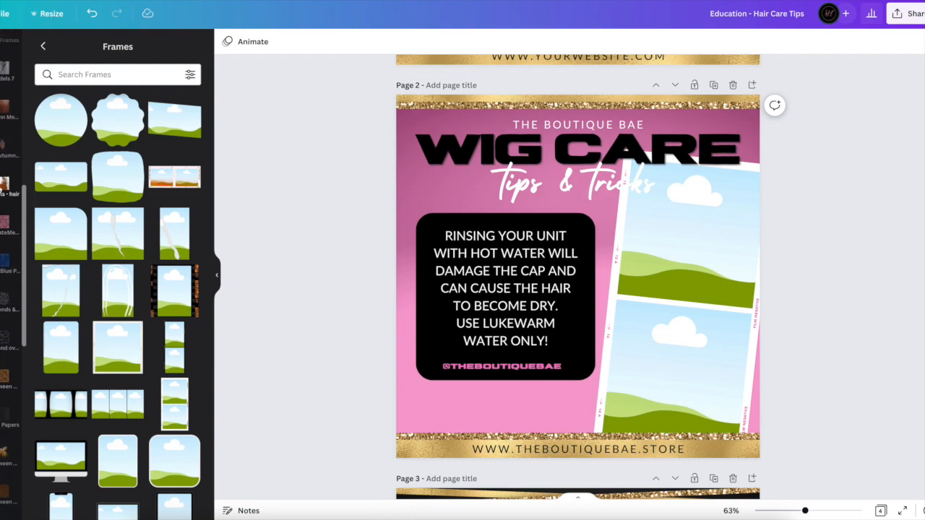
left_click(6, 186)
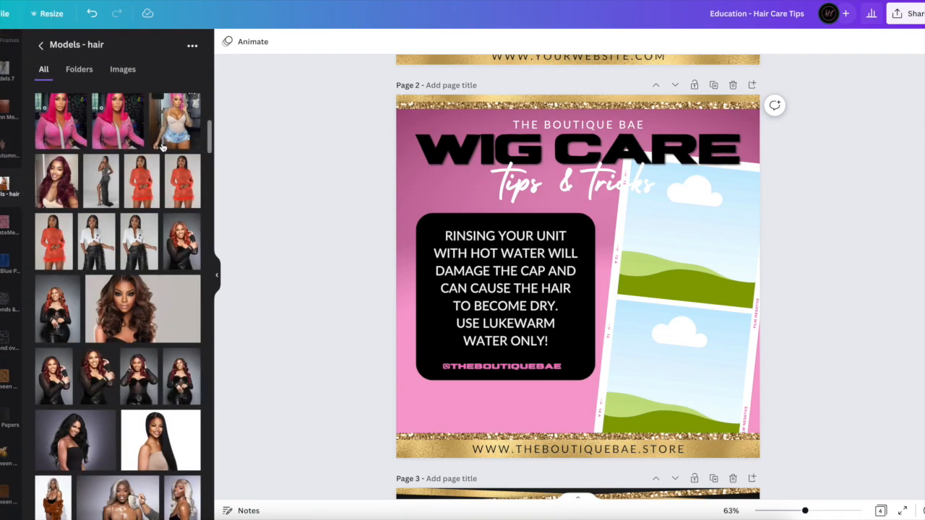
scroll(163, 147, "up", 1)
left_click_drag(124, 172, 663, 226)
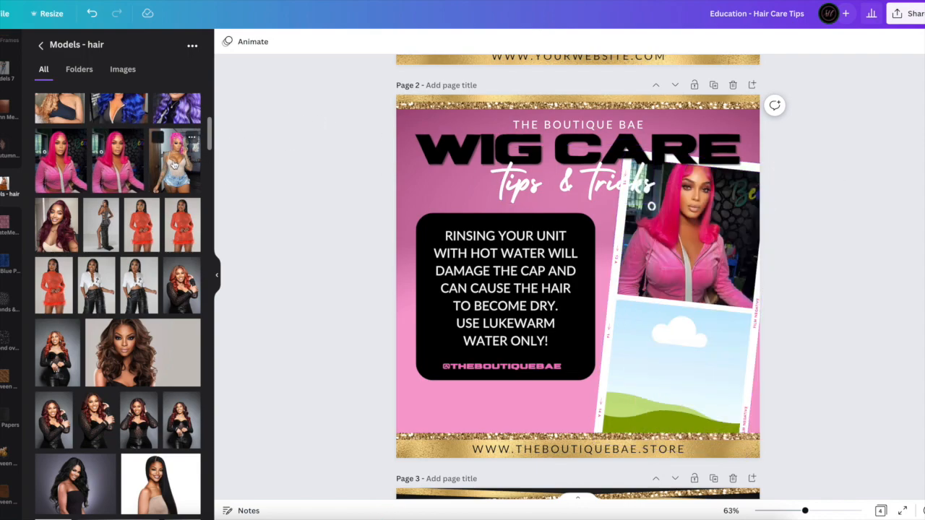
left_click_drag(173, 174, 697, 404)
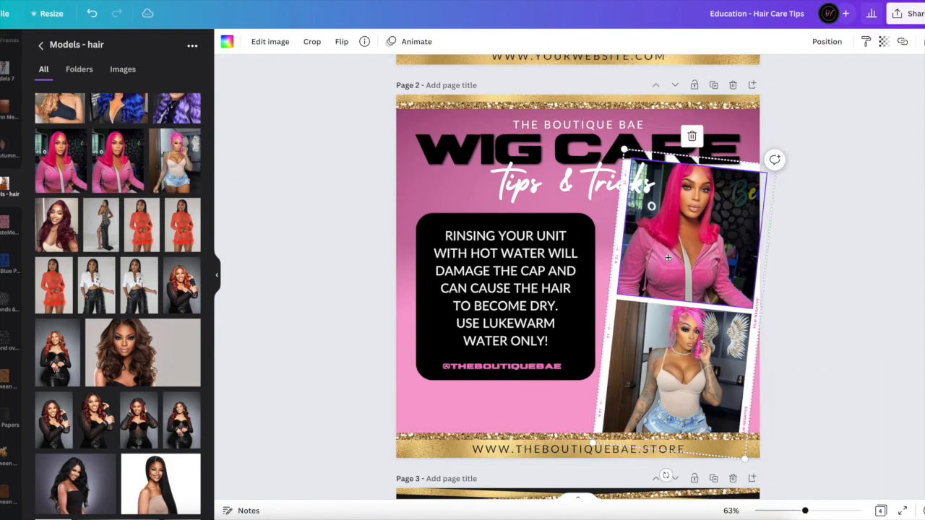
Enlarge and shift the tracksuit model photo inside the upper slot to frame her face and hair closely.
double_click(671, 261)
left_click_drag(619, 309, 568, 380)
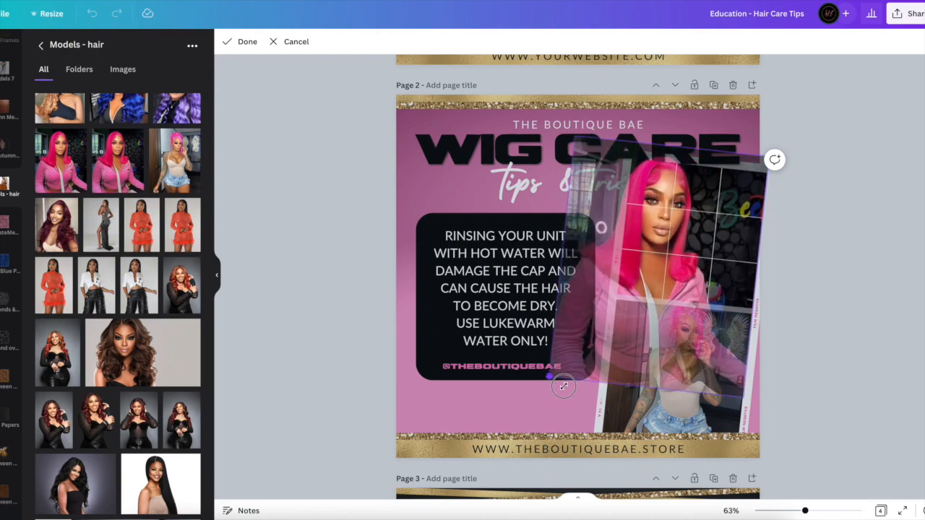
left_click_drag(709, 275, 750, 286)
left_click(890, 294)
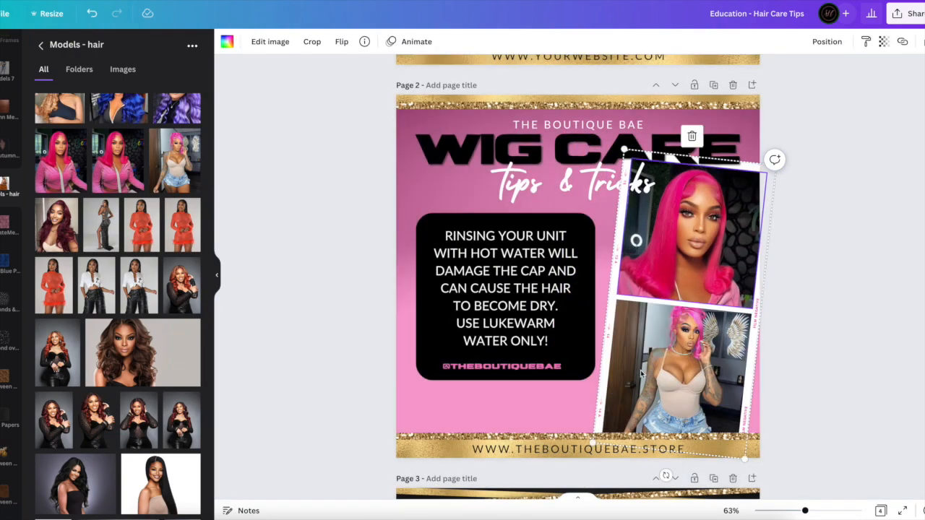
Enlarge and reposition the denim-shorts model photo inside the lower slot to show a close-up of her face.
double_click(673, 374)
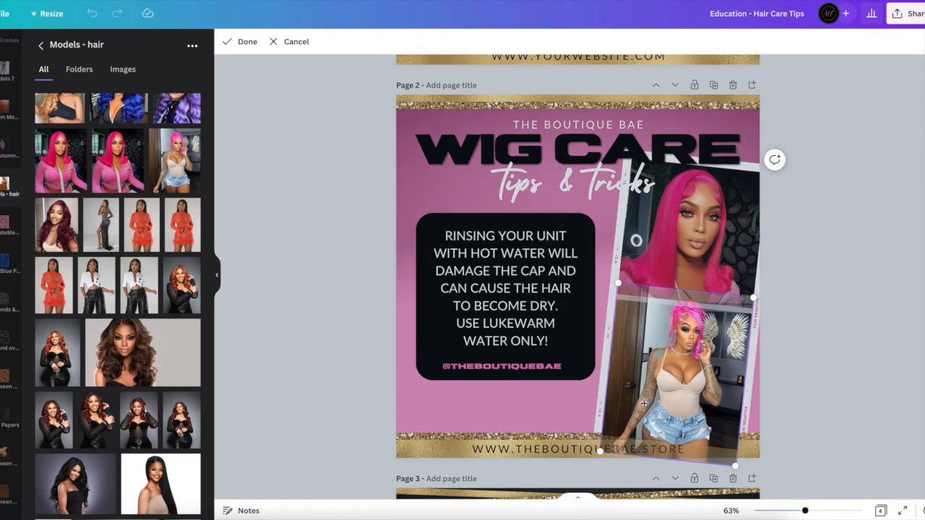
left_click_drag(603, 449, 480, 519)
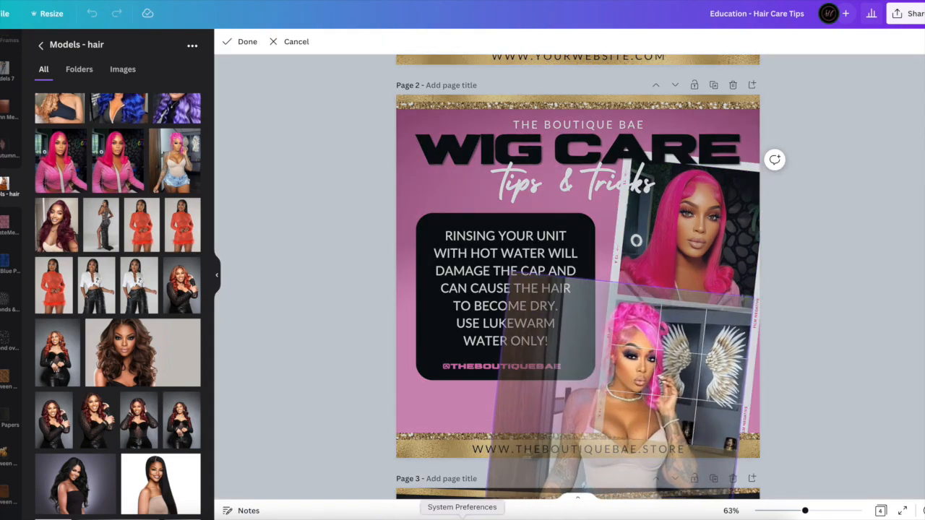
left_click_drag(663, 337, 695, 350)
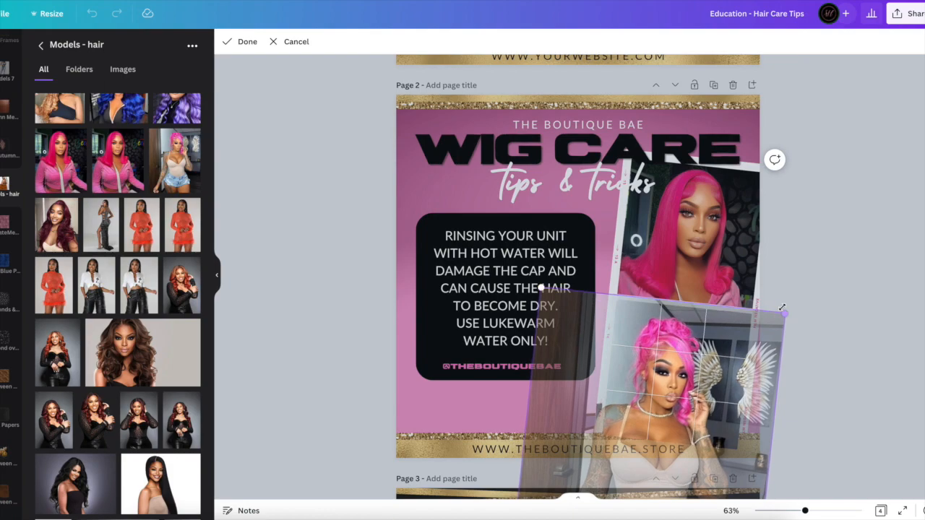
left_click_drag(785, 313, 822, 275)
left_click_drag(679, 386, 657, 427)
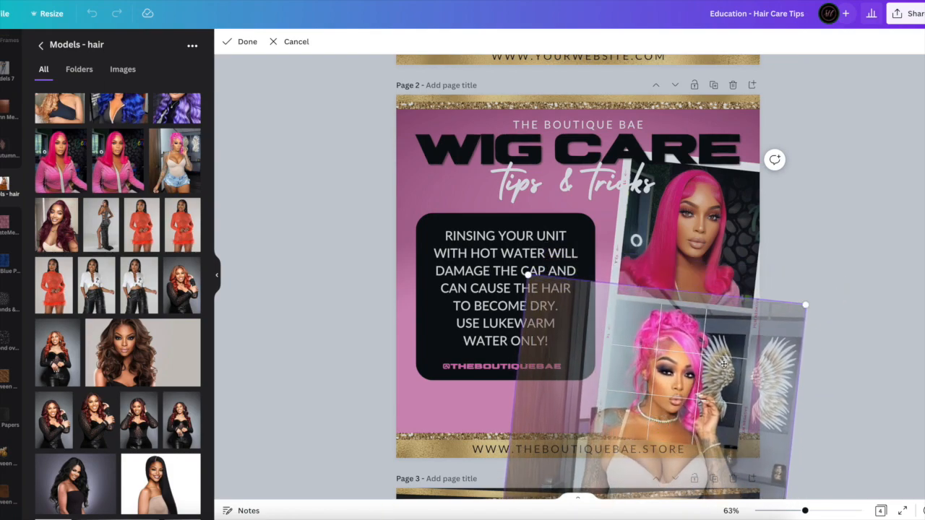
left_click(878, 233)
left_click(887, 234)
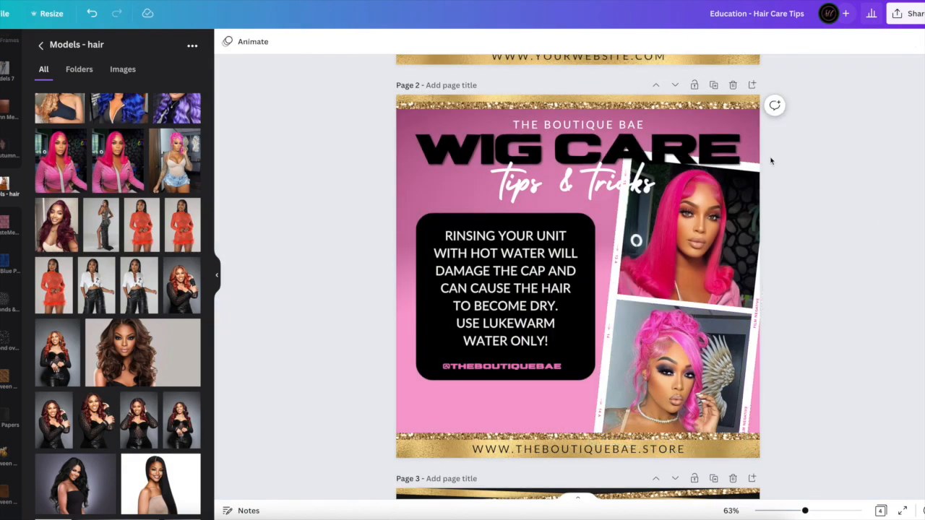
Shrink the tilted film strip frame and move it so it fits above the lower gold band beside the tip box.
left_click(746, 203)
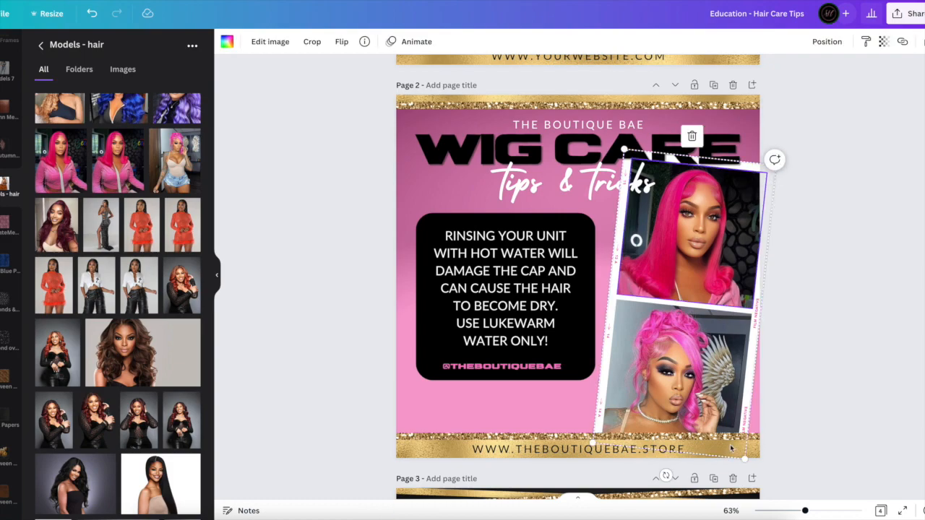
left_click_drag(701, 414, 700, 411)
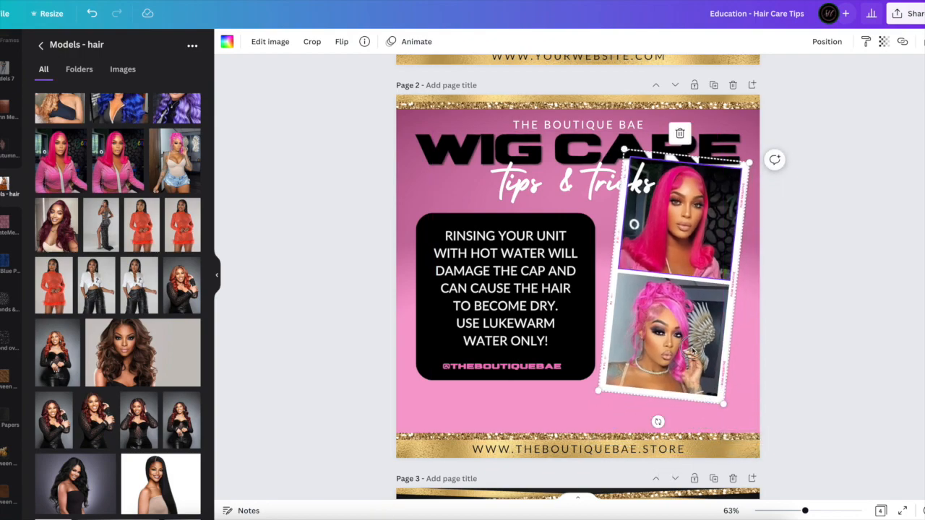
left_click_drag(691, 347, 701, 368)
left_click(844, 329)
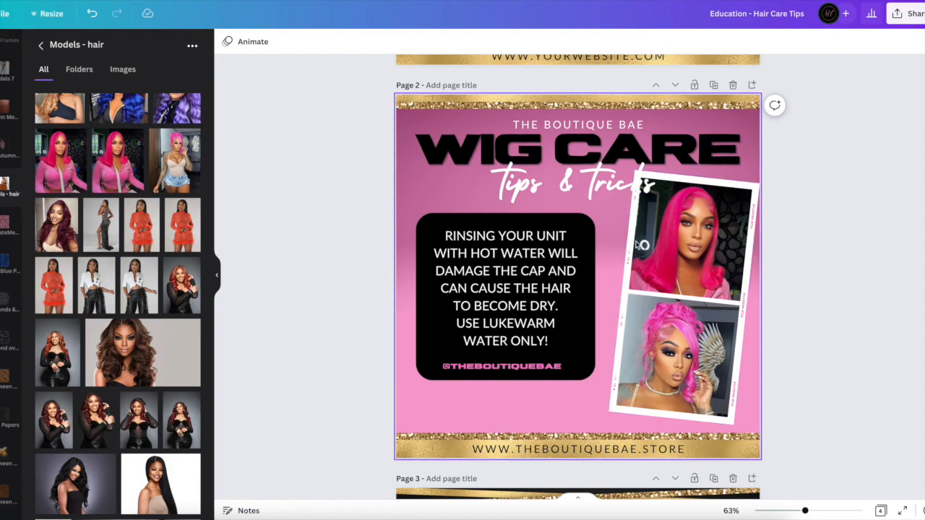
Delete the film strip frame with both model photos from page 2.
left_click(655, 253)
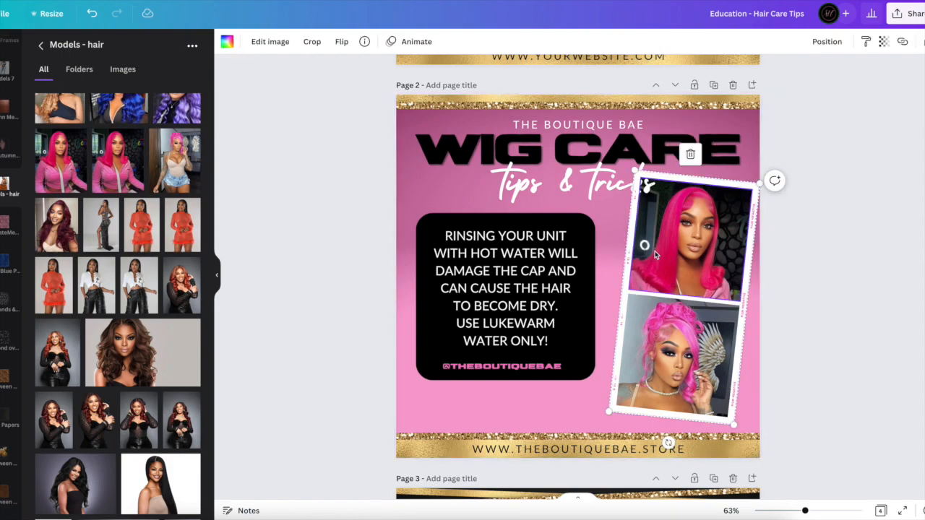
key("Delete")
key("Delete")
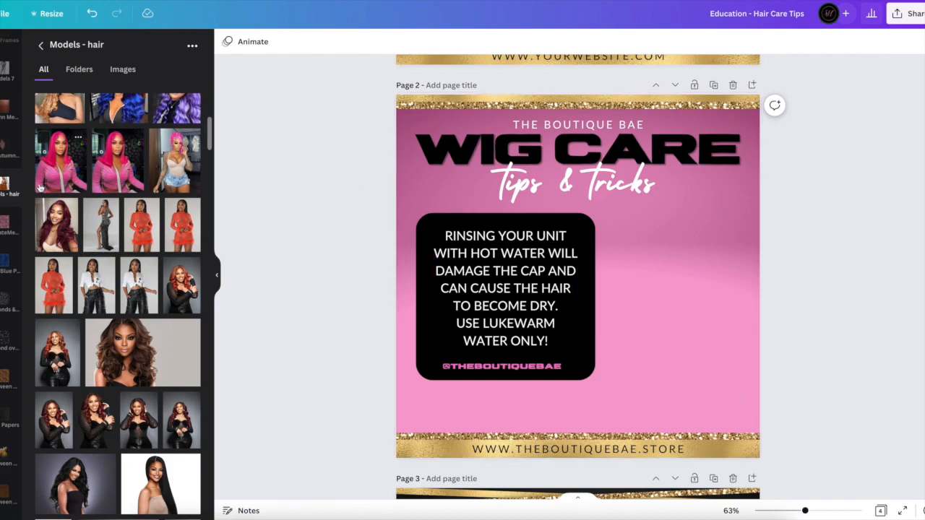
Add the smartphone frame from the Frames collection to page 2 and move it beside the tip box.
scroll(5, 213, "up", 5)
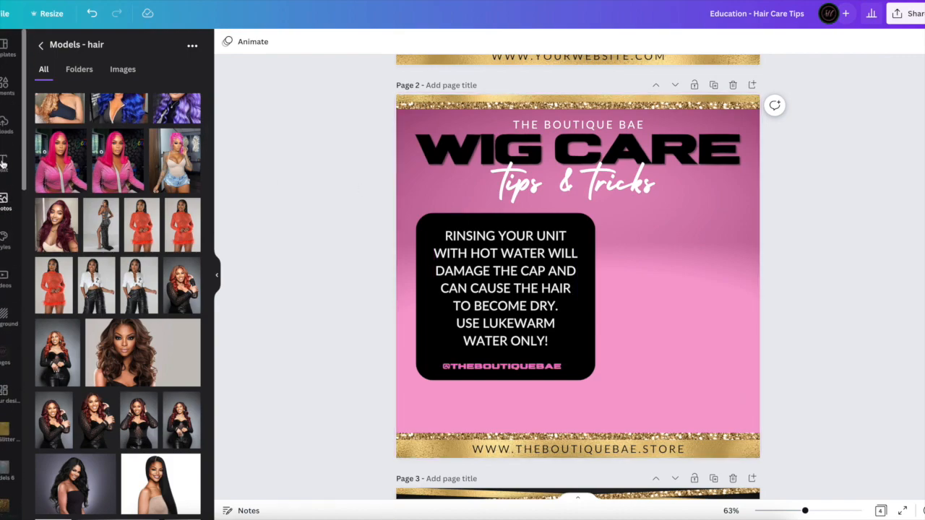
left_click(5, 90)
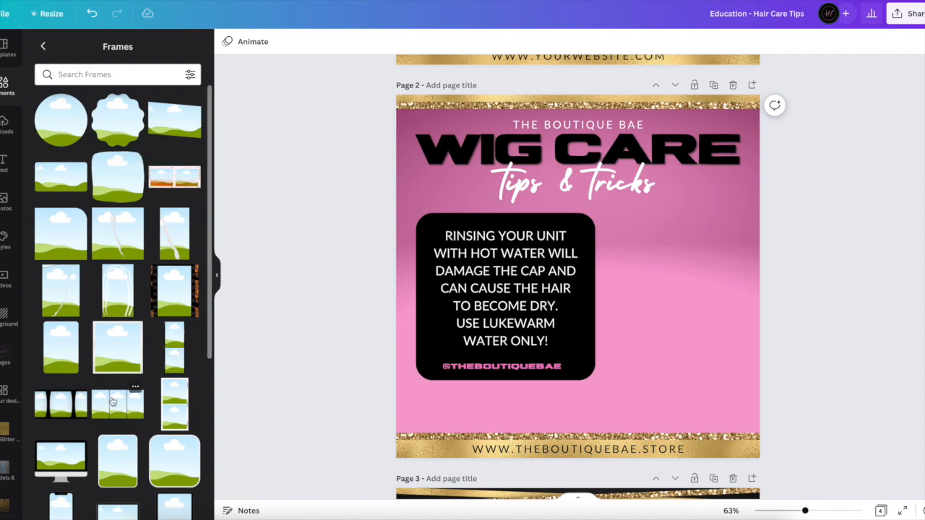
scroll(112, 402, "down", 5)
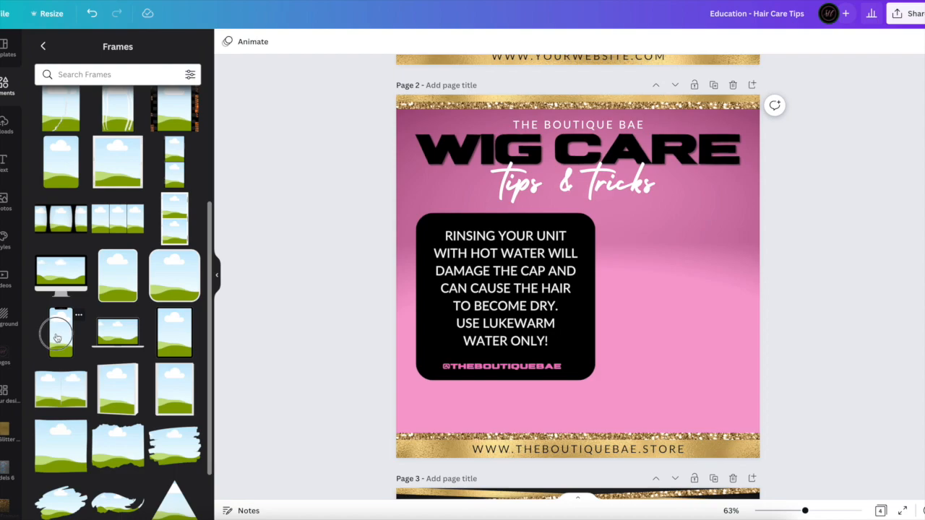
left_click(57, 338)
left_click_drag(598, 255, 697, 273)
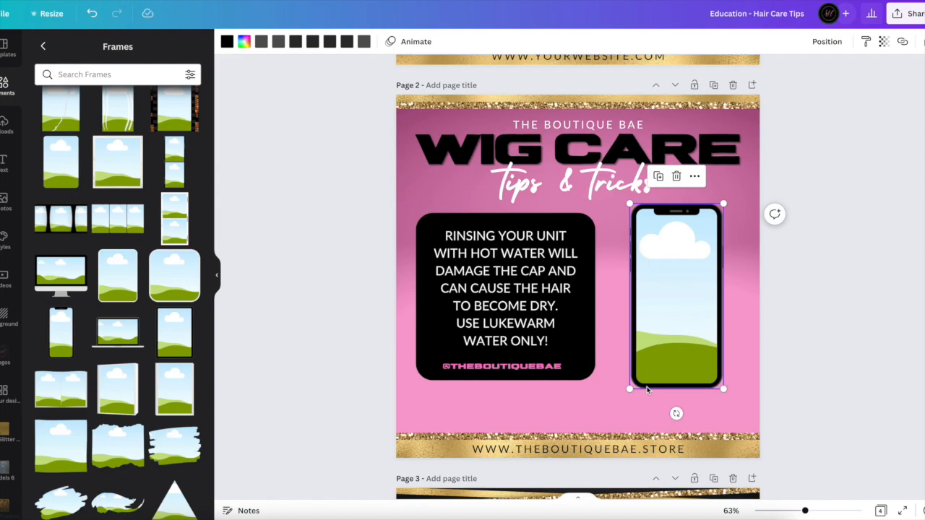
Enlarge the phone frame, tilt it slightly clockwise and position it beside the tip box, overlapping the lower gold band.
left_click_drag(631, 388, 597, 455)
left_click_drag(661, 479, 647, 477)
left_click_drag(659, 347, 692, 327)
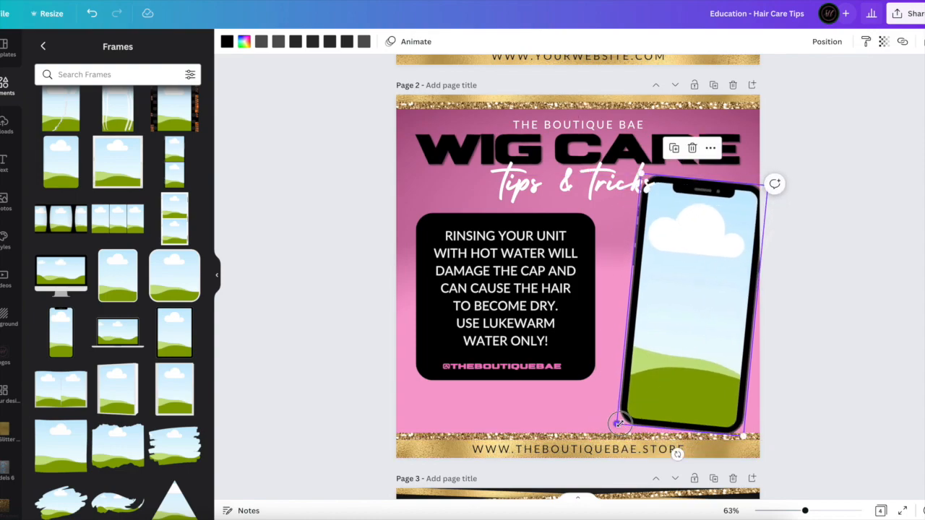
left_click_drag(619, 424, 594, 458)
mouse_move(665, 371)
left_mouse_down()
mouse_move(677, 366)
mouse_move(670, 363)
left_mouse_up()
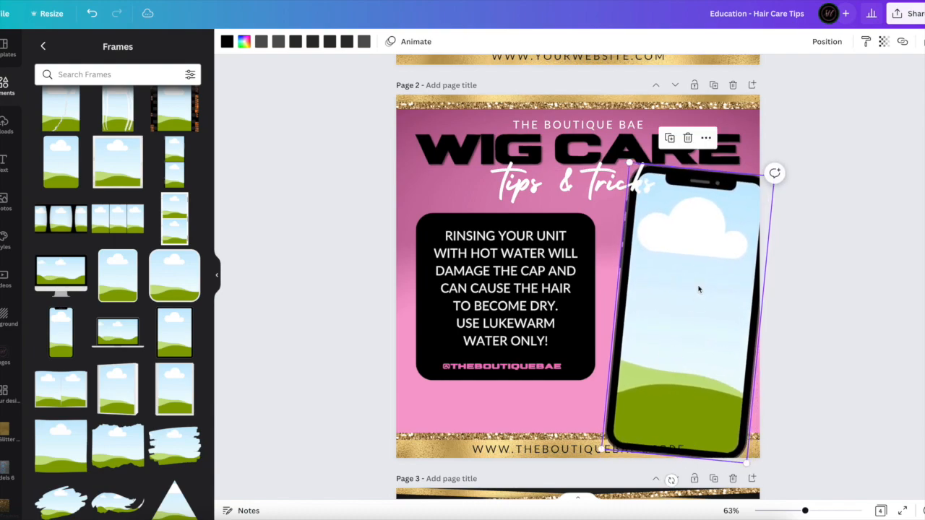
Send the phone frame to the back so the lower gold band and website text cover its bottom edge.
left_click(811, 48)
left_click(800, 97)
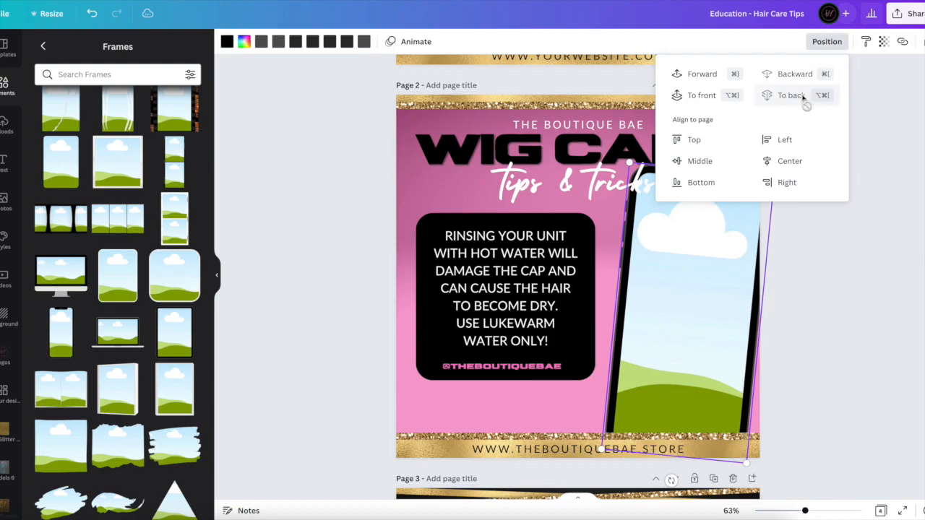
left_click(836, 240)
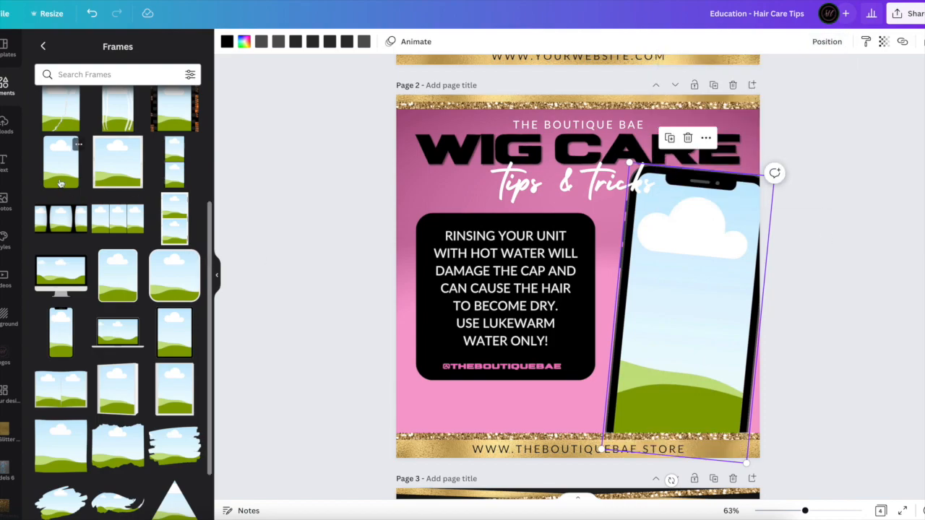
Fill the phone frame with the photo of the model with long wavy brown highlighted hair from the Models - hair folder.
scroll(3, 389, "down", 4)
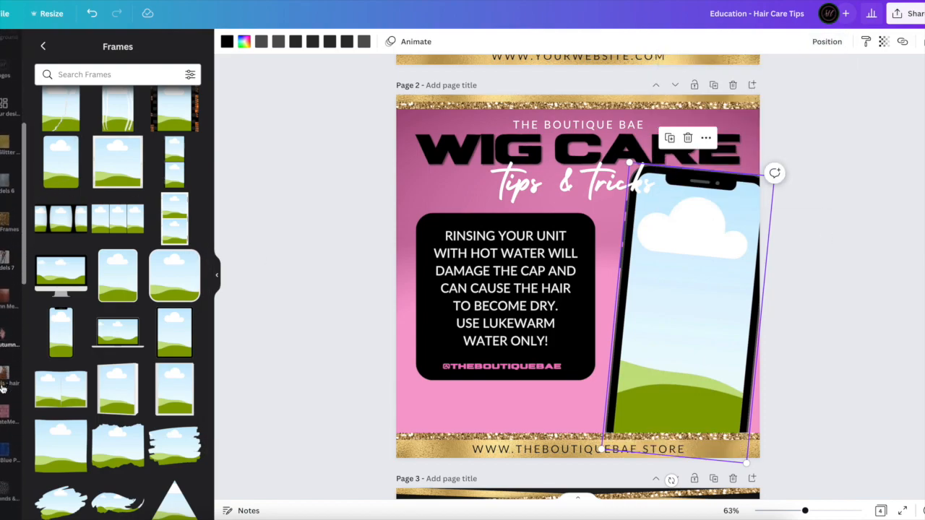
left_click(5, 372)
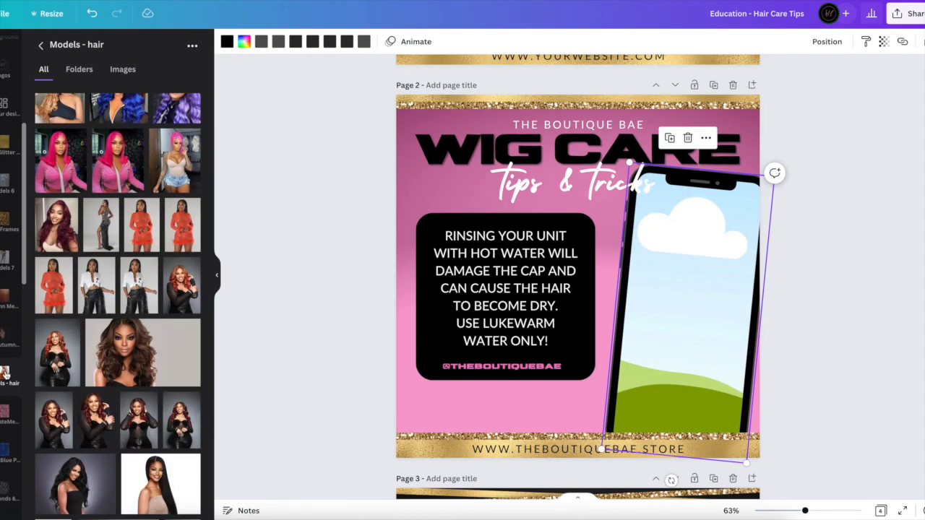
scroll(133, 254, "up", 3)
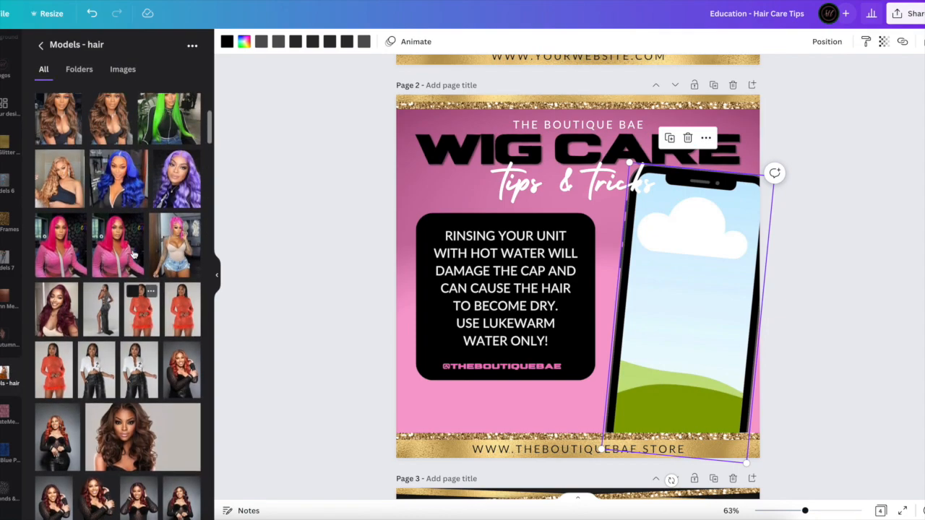
scroll(133, 255, "up", 2)
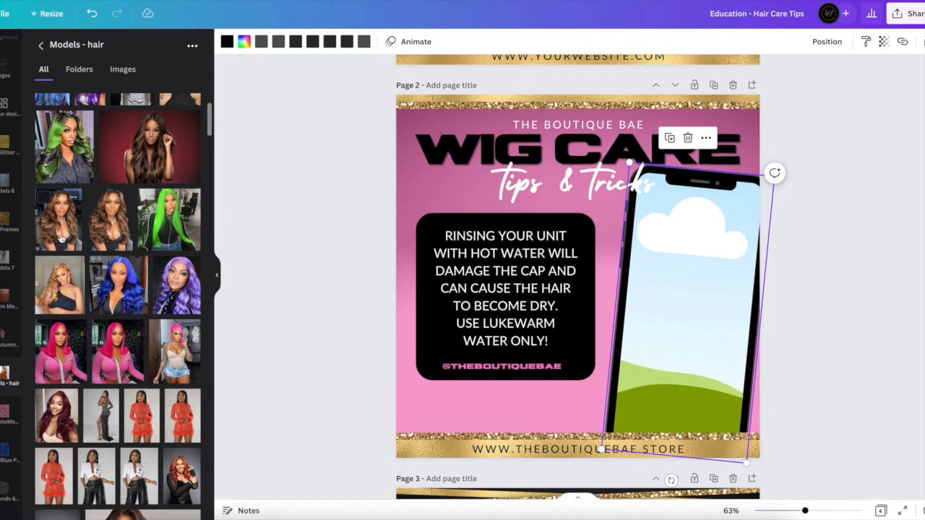
left_click_drag(65, 238, 704, 291)
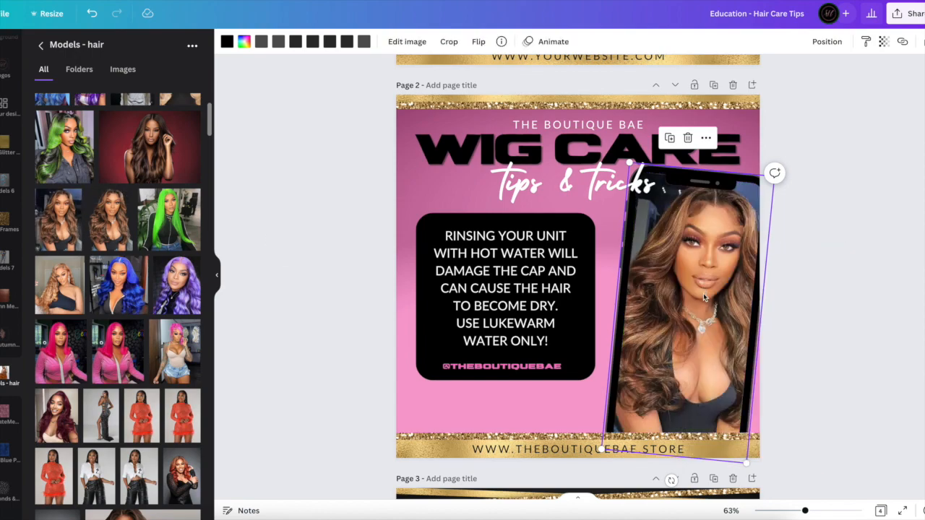
Shift the model photo slightly to the left inside the phone frame and apply the crop.
double_click(703, 294)
left_click_drag(698, 296, 691, 292)
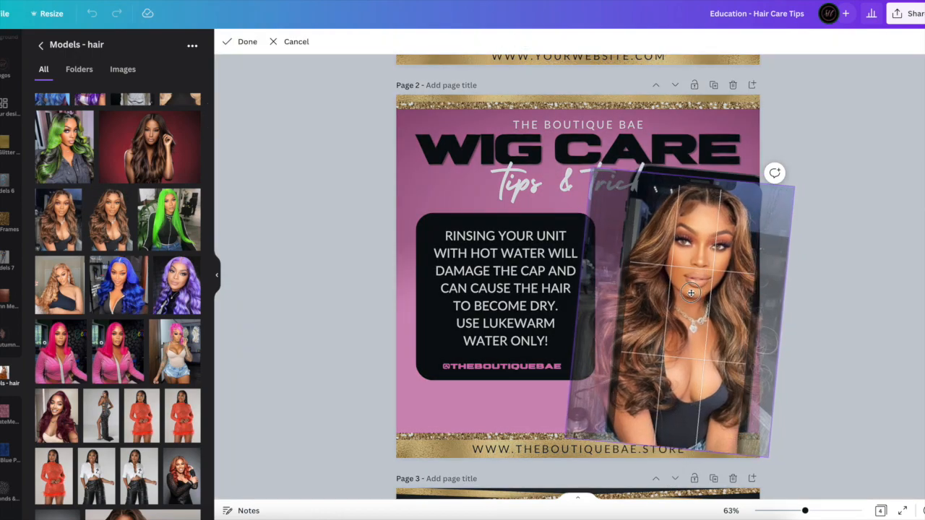
left_click(864, 286)
left_click(864, 287)
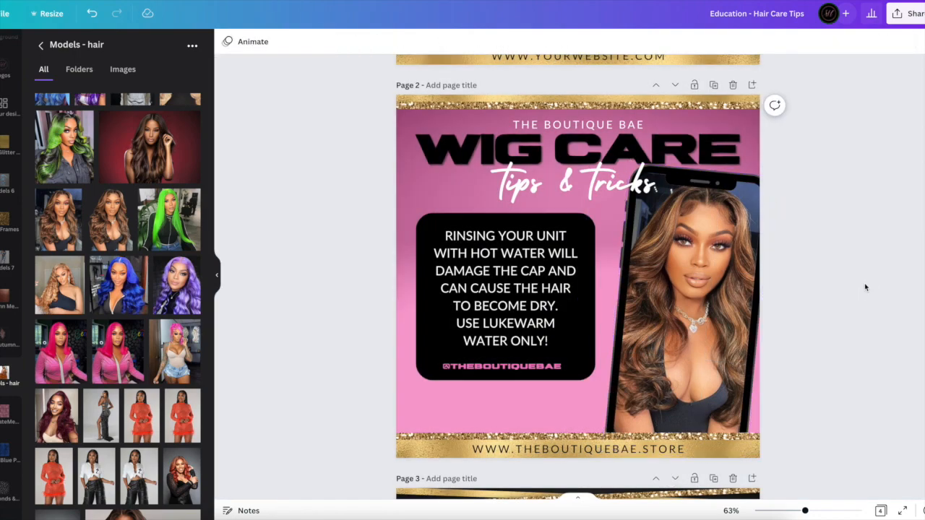
Recolor the phone frame's dark gray outer edge, trying pink and white before choosing the lightest pink of the Pinky palette.
left_click(623, 285)
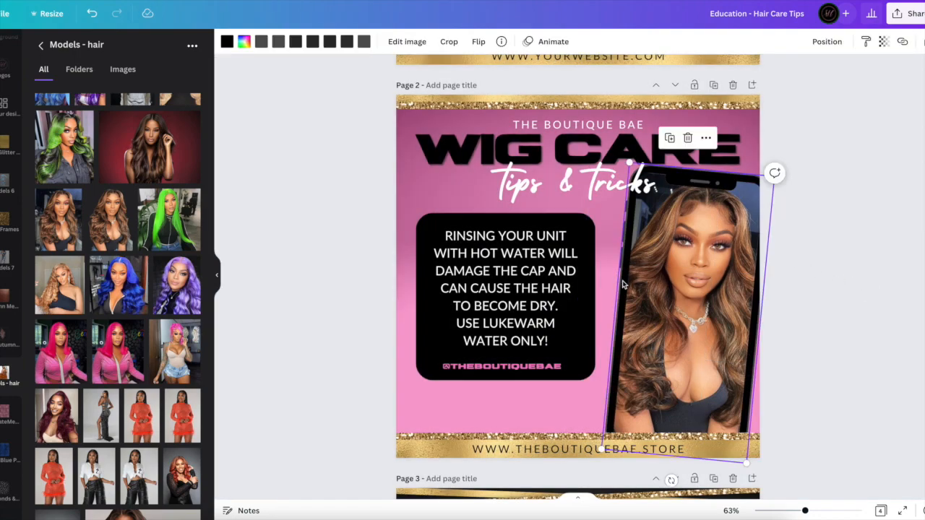
left_click(363, 43)
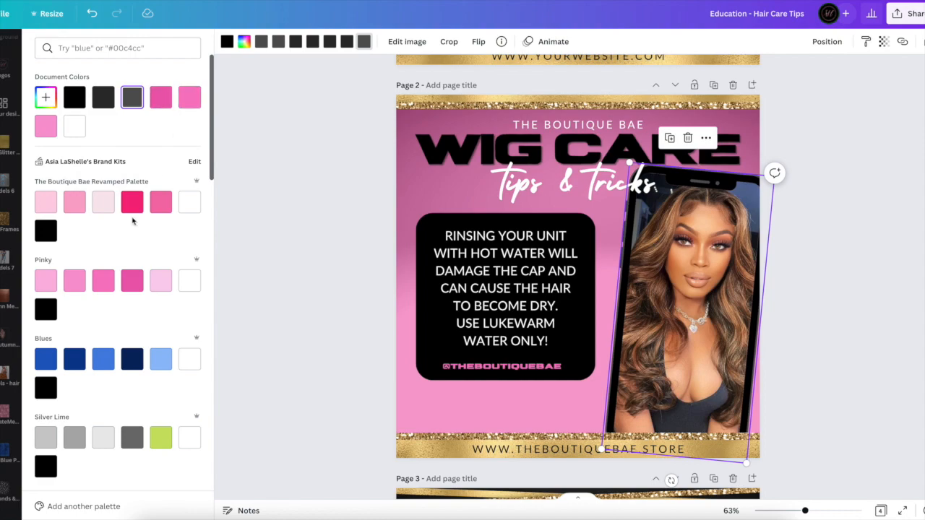
left_click(103, 283)
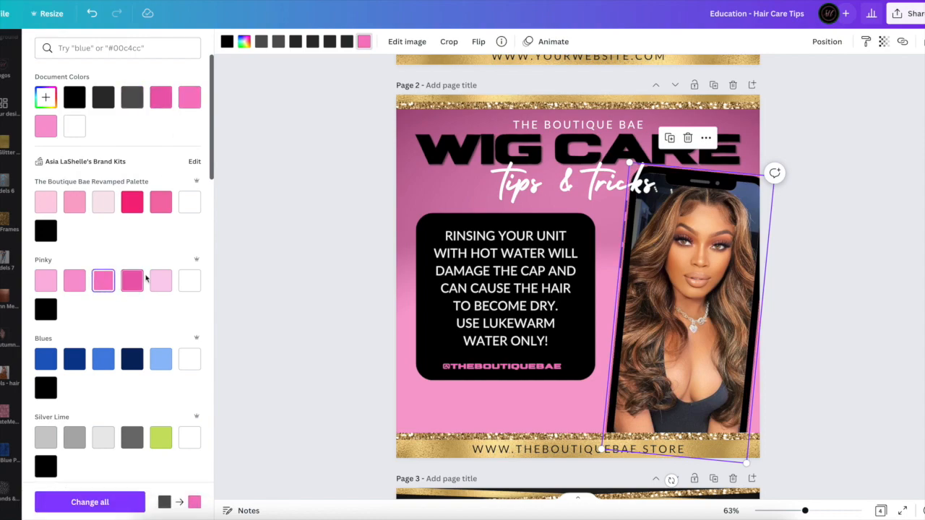
left_click(190, 282)
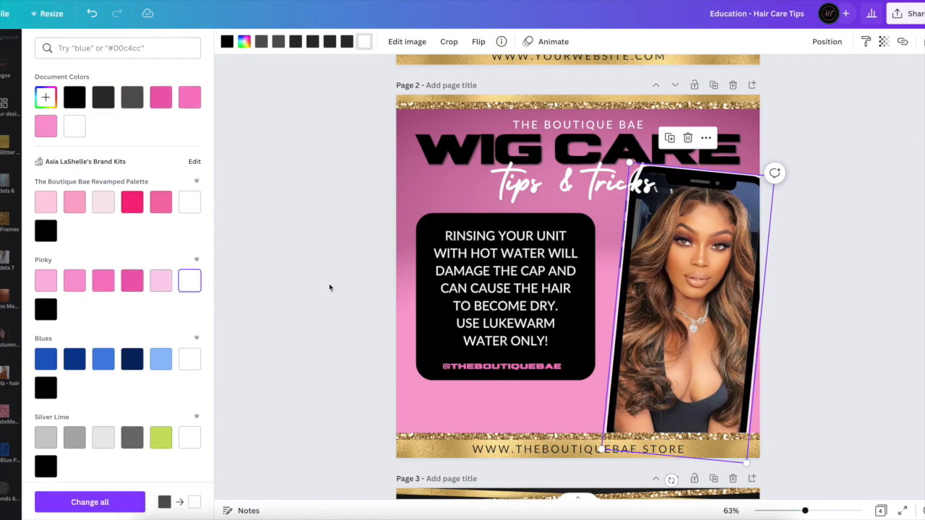
left_click(164, 283)
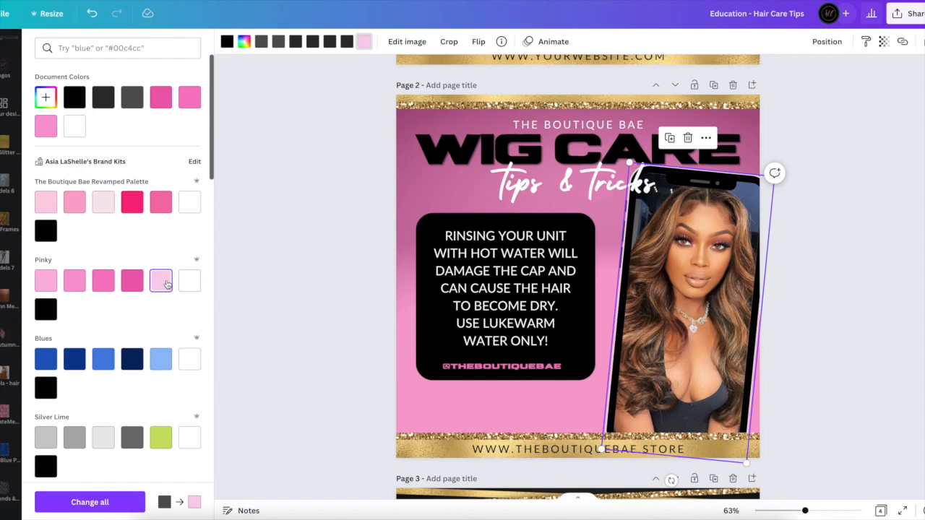
left_click(273, 297)
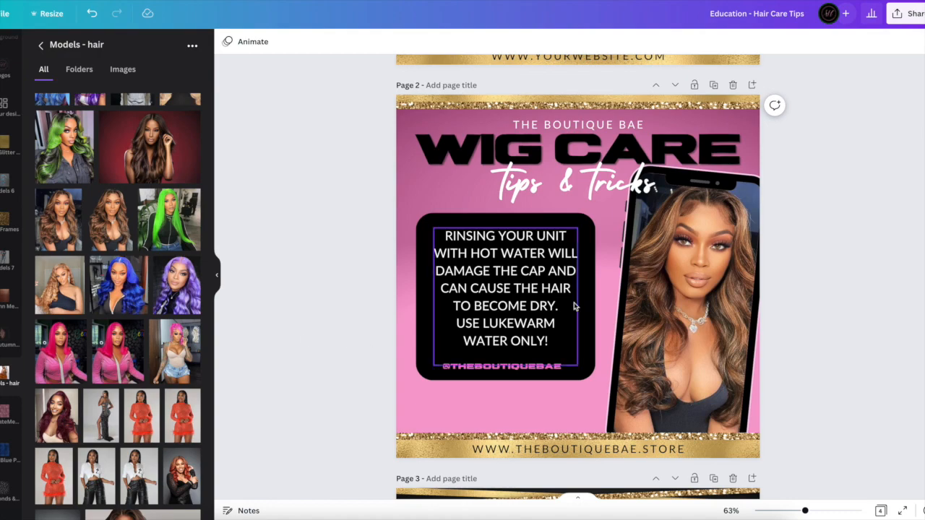
Move the phone frame slightly left so its whole outer edge fits within page 2.
left_click(676, 303)
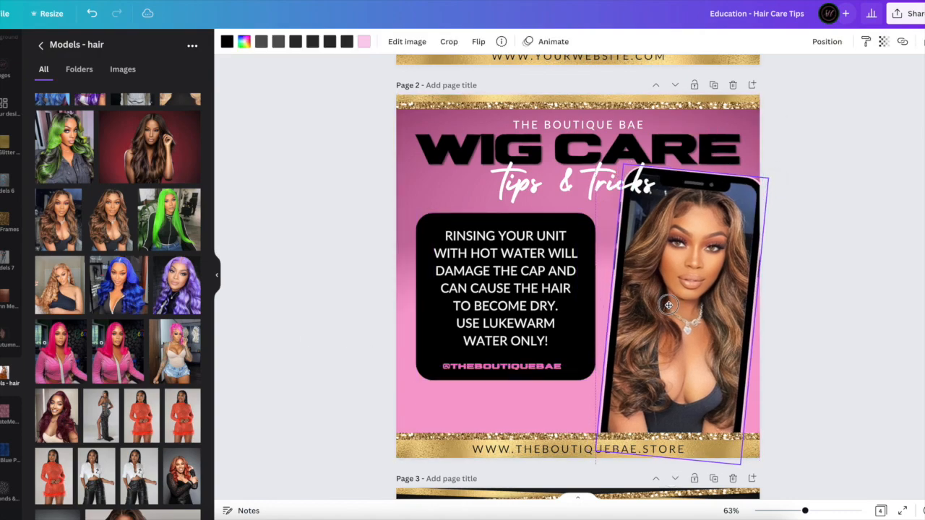
left_click_drag(664, 304, 664, 302)
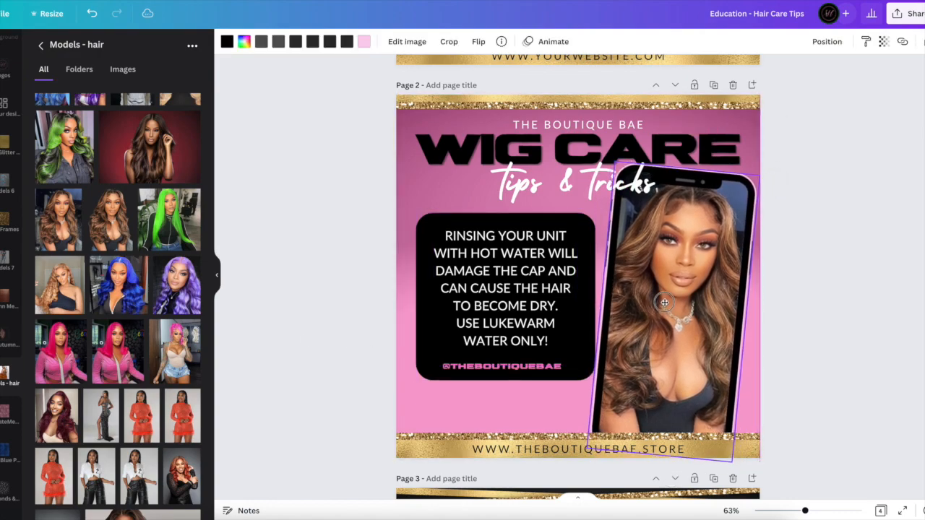
left_click(845, 299)
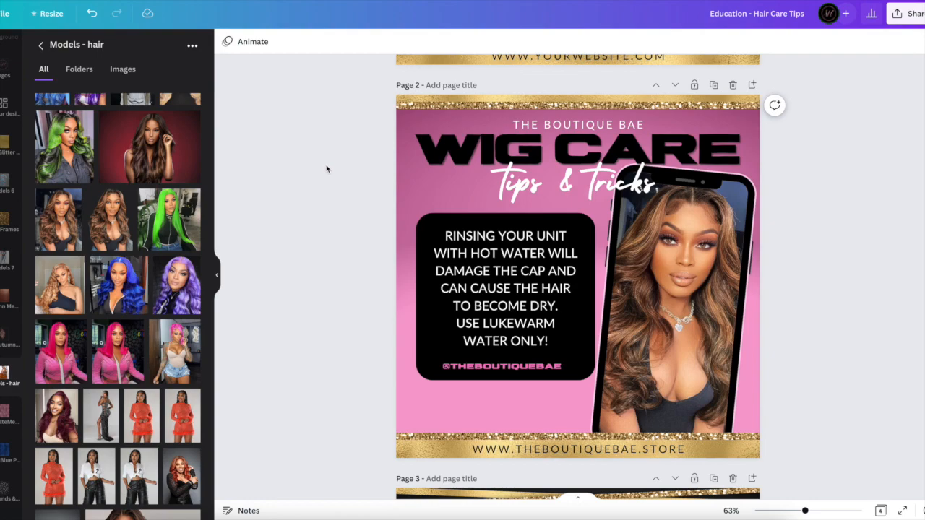
Search the elements library for "shadows" and add a soft dark shadow graphic to page 2.
scroll(11, 93, "up", 5)
left_click(5, 86)
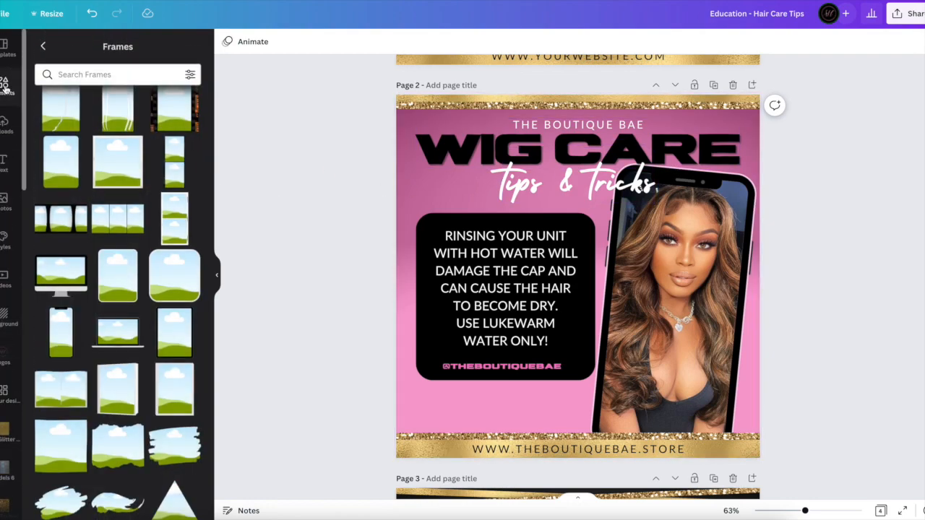
left_click(43, 45)
left_click(79, 51)
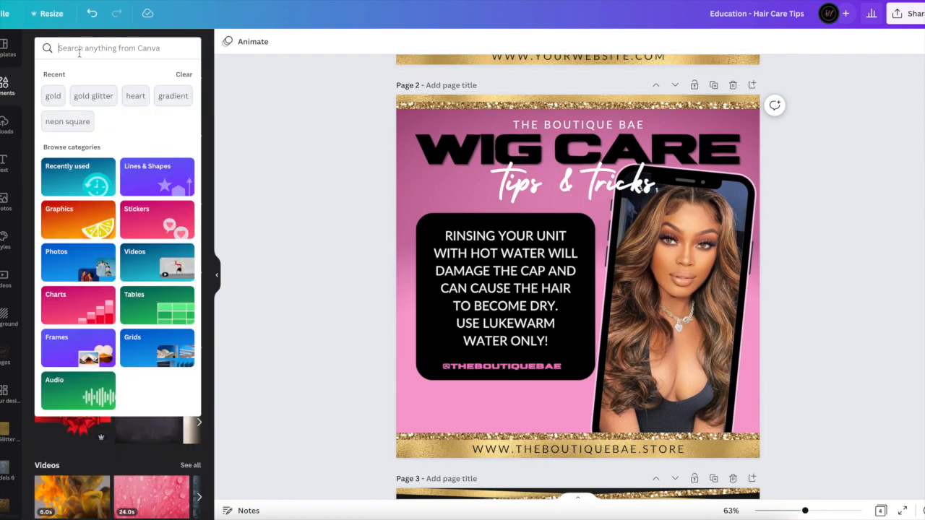
type("shadows")
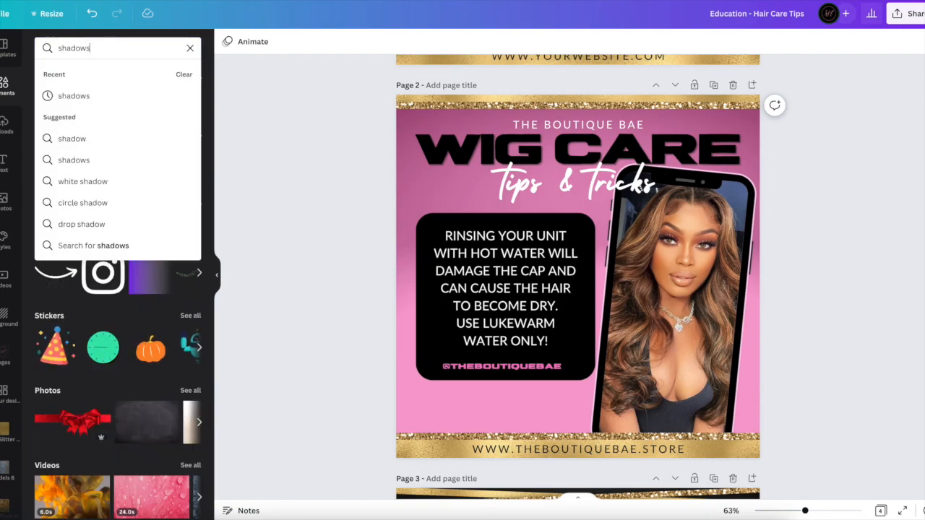
key("Return")
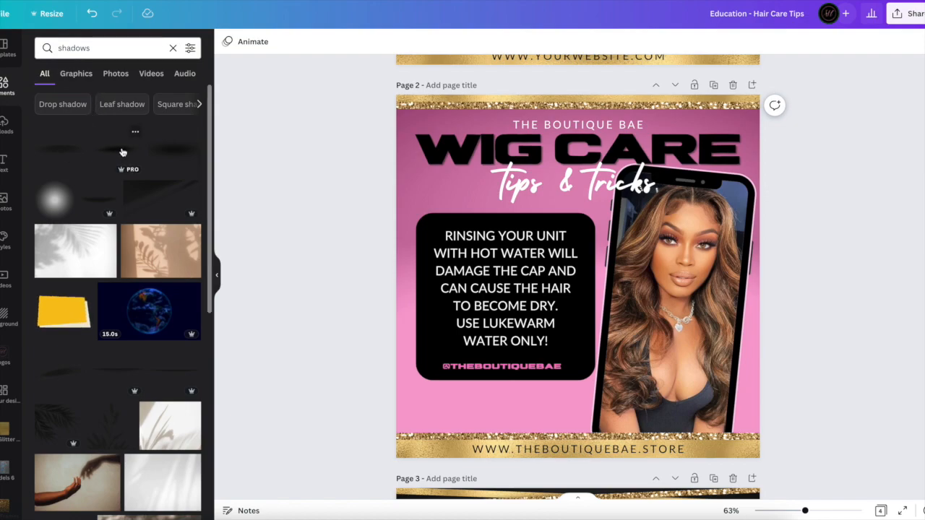
left_click(632, 277)
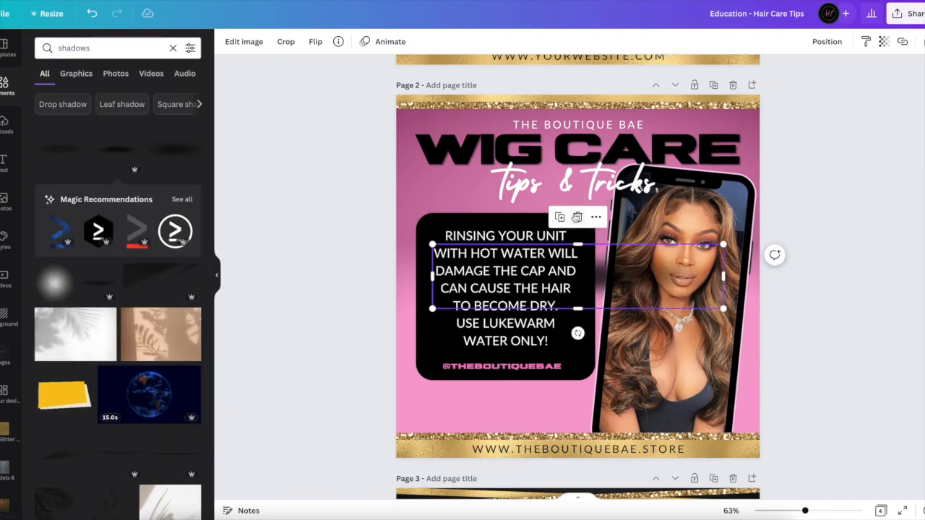
Rotate the shadow to match the phone's tilt and place it along the phone's left edge next to the tip box.
left_click_drag(632, 277, 599, 243)
left_click_drag(543, 289, 584, 245)
left_click_drag(550, 216, 598, 260)
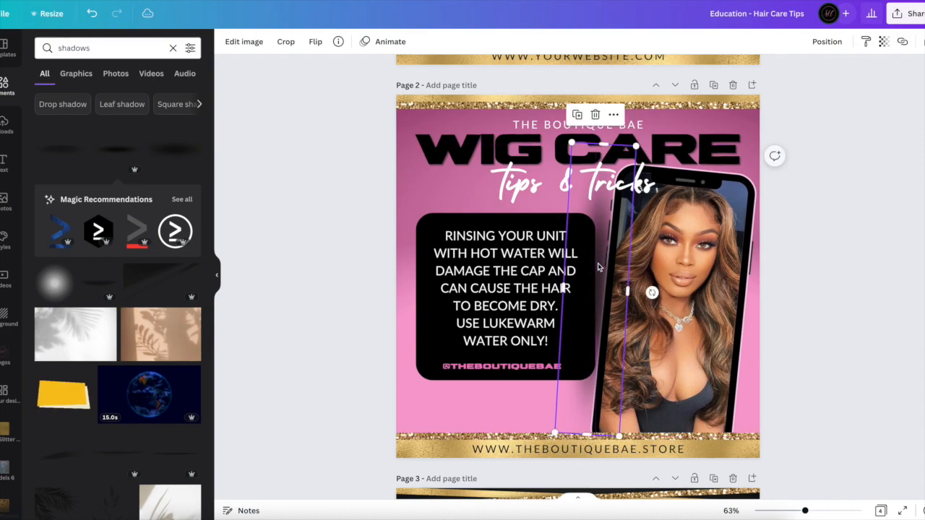
left_click_drag(651, 292, 651, 295)
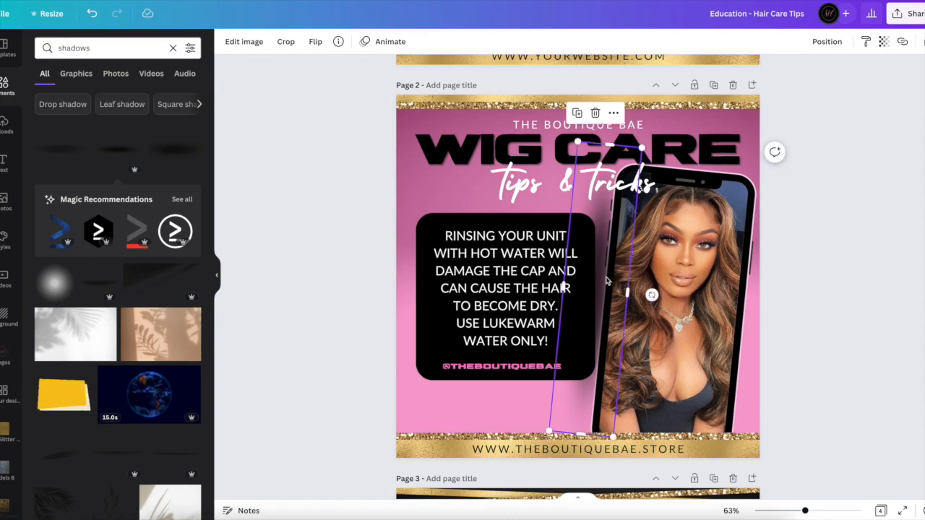
Nudge the "Tips & Tricks" text up and to the right, and lengthen the shadow down past the lower gold band.
left_click_drag(643, 152, 652, 141)
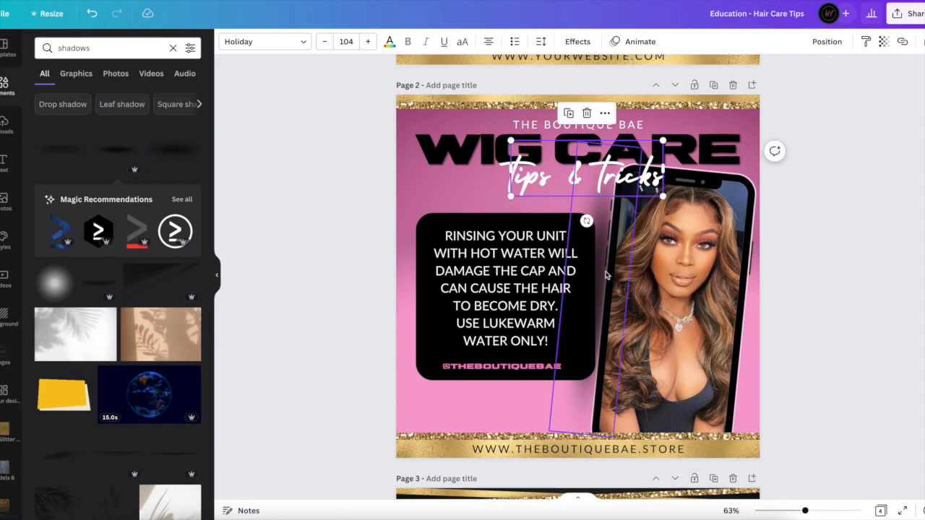
left_click(607, 274)
left_click_drag(552, 431, 514, 488)
left_click_drag(567, 416, 570, 415)
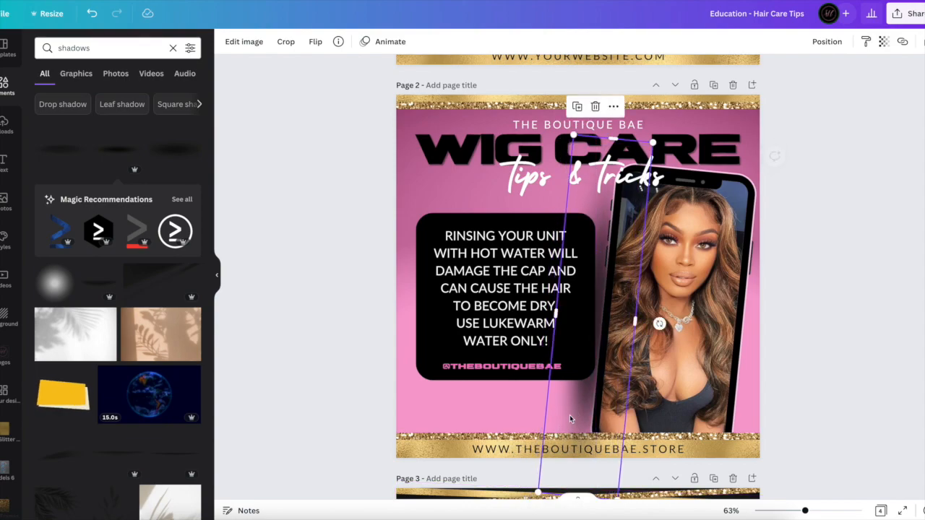
Send the shadow to the back and move it right, closer behind the phone's left edge.
left_click(827, 41)
left_click(788, 95)
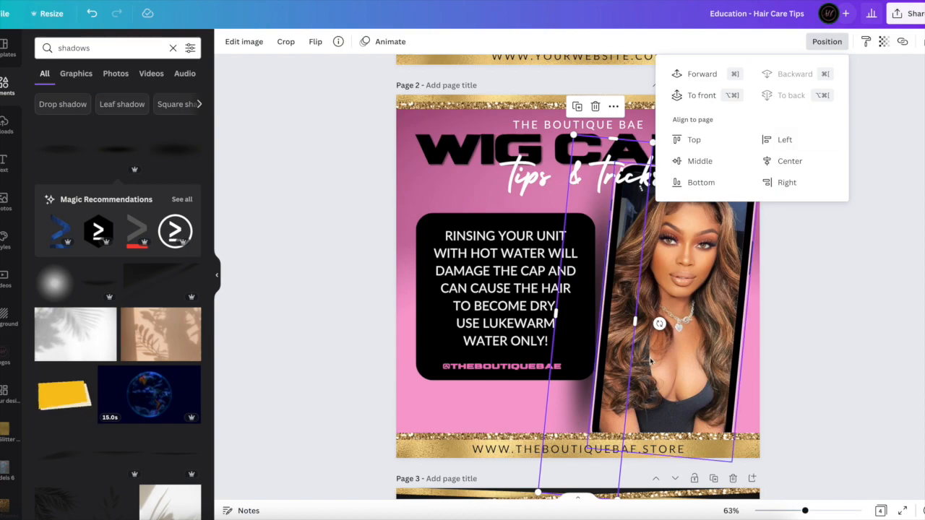
left_click(569, 416)
left_click_drag(569, 416, 586, 413)
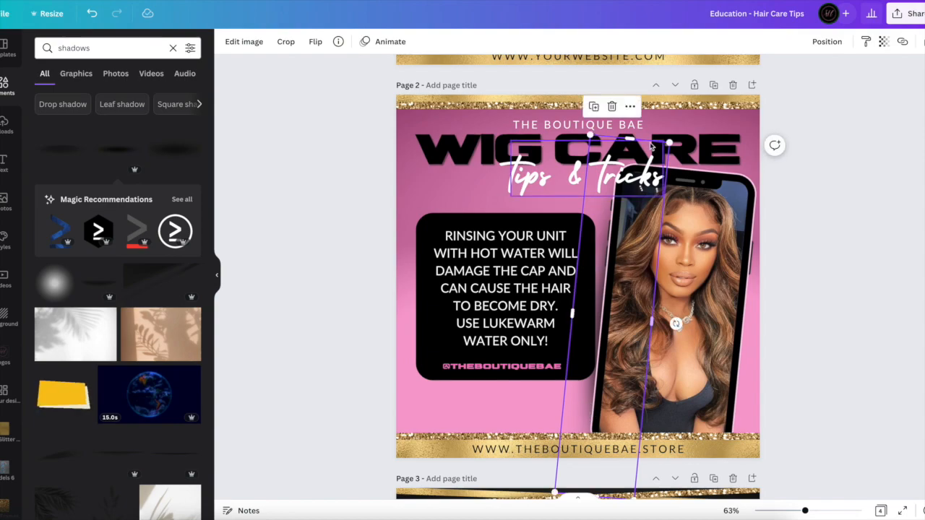
Enlarge the shadow behind the phone on page 2 up to the upper gold band, and nudge it slightly left.
left_click_drag(671, 140, 682, 106)
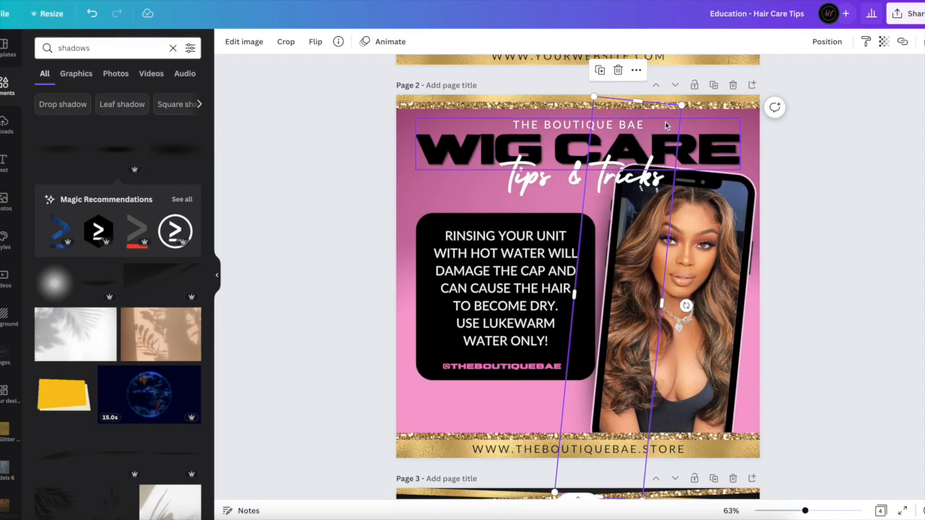
left_click(666, 124)
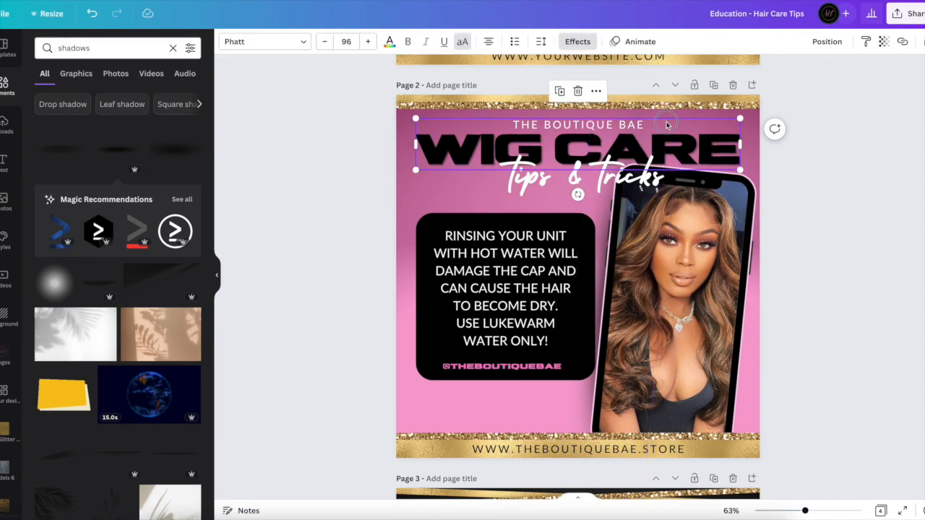
left_click(579, 408)
left_click_drag(579, 408, 581, 408)
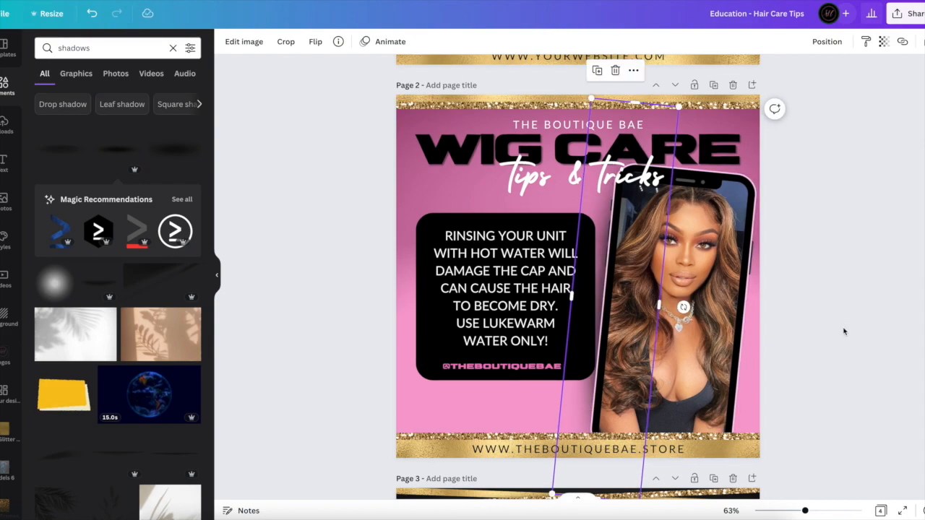
left_click(844, 330)
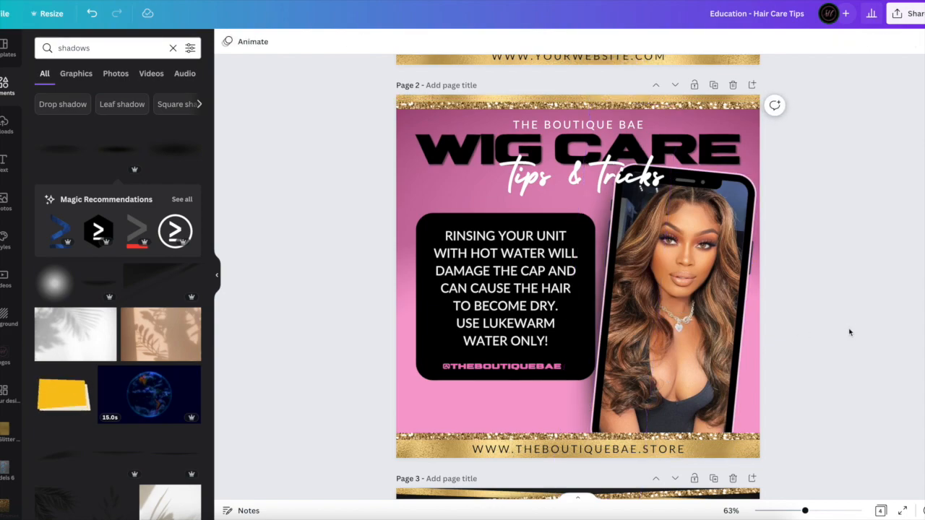
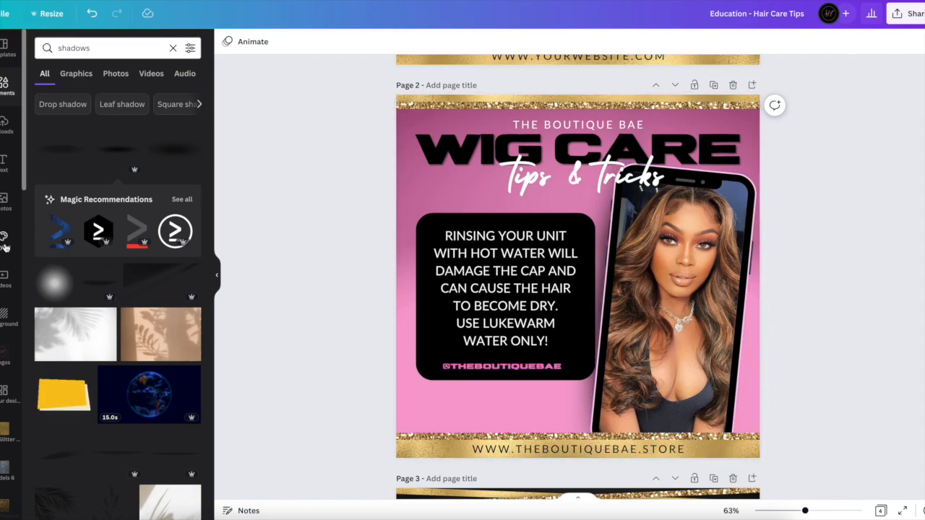
Replace the photo in page 2's phone frame with the green-haired model from the "Models - hair" folder.
left_click(173, 48)
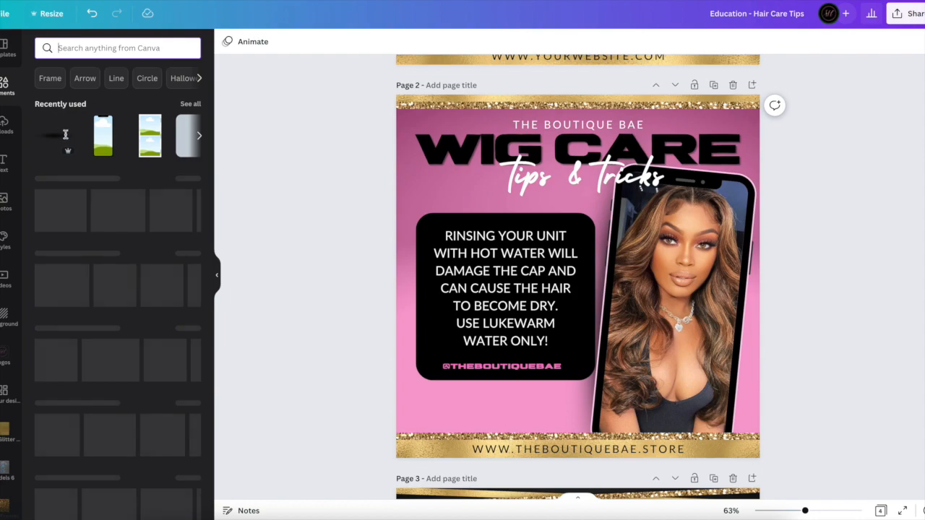
left_click(10, 133)
scroll(5, 289, "down", 5)
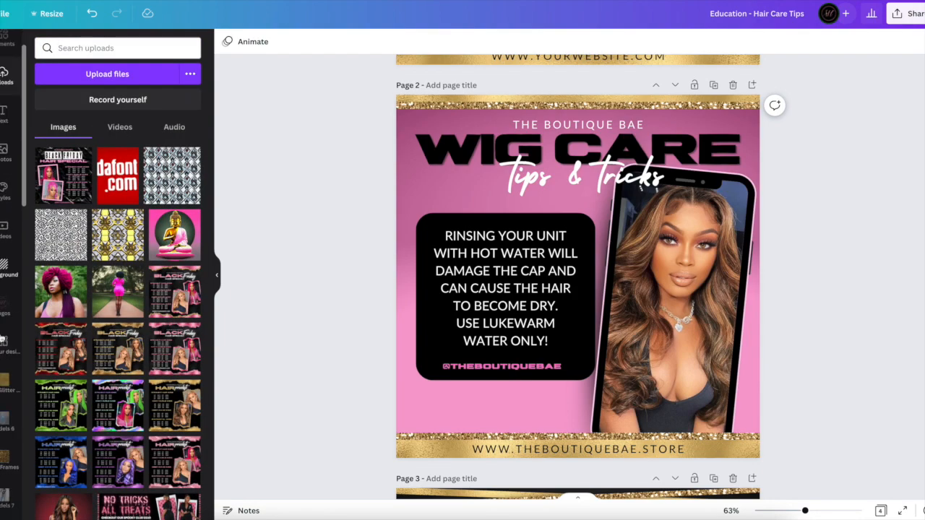
scroll(5, 289, "up", 5)
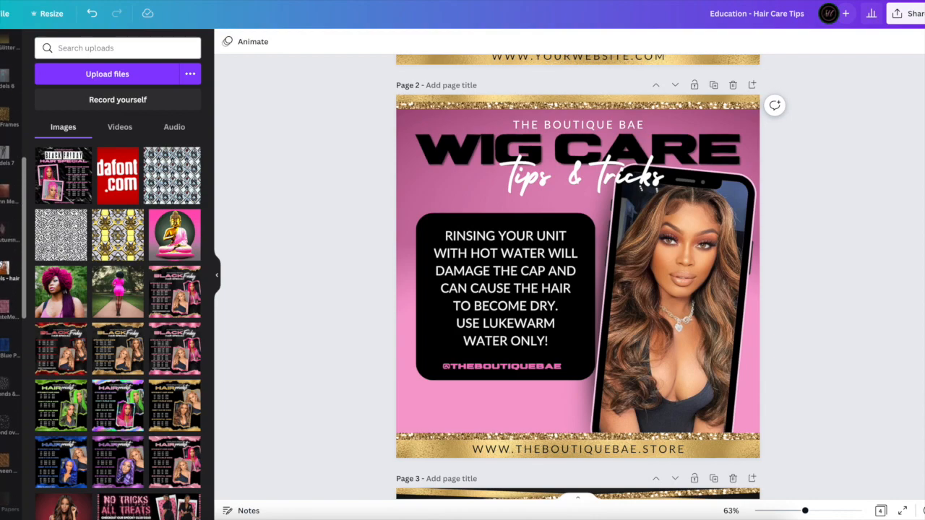
left_click(9, 274)
left_click_drag(166, 234, 630, 288)
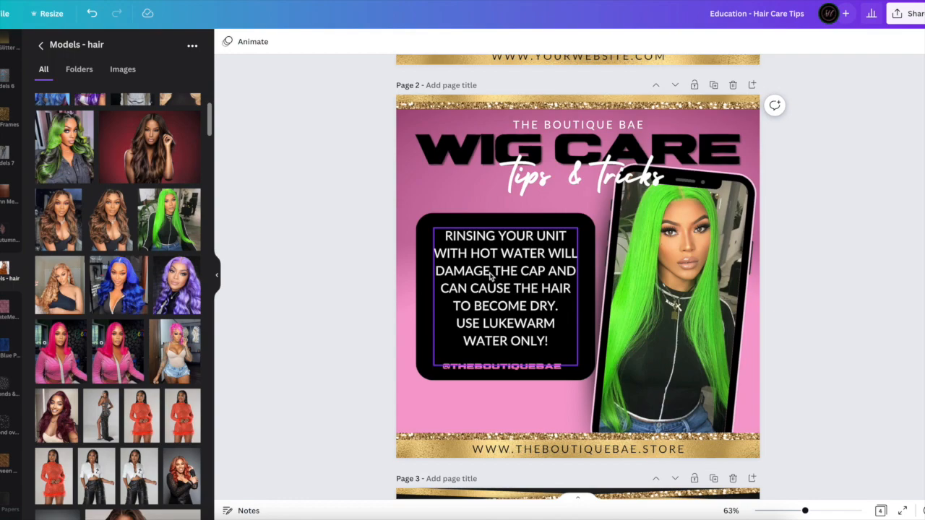
Review the flyer layouts from page 1 through page 4, comparing the new phone design with the others.
scroll(489, 274, "up", 5)
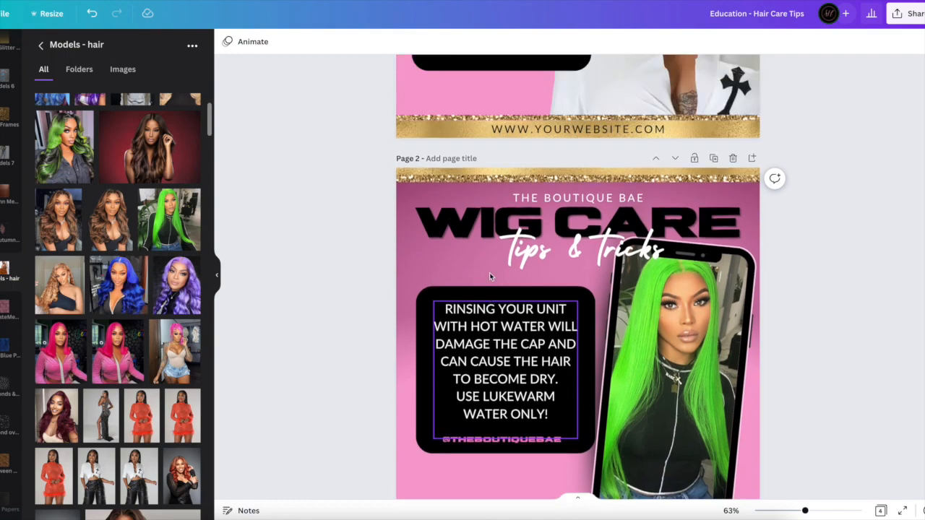
scroll(681, 267, "down", 5)
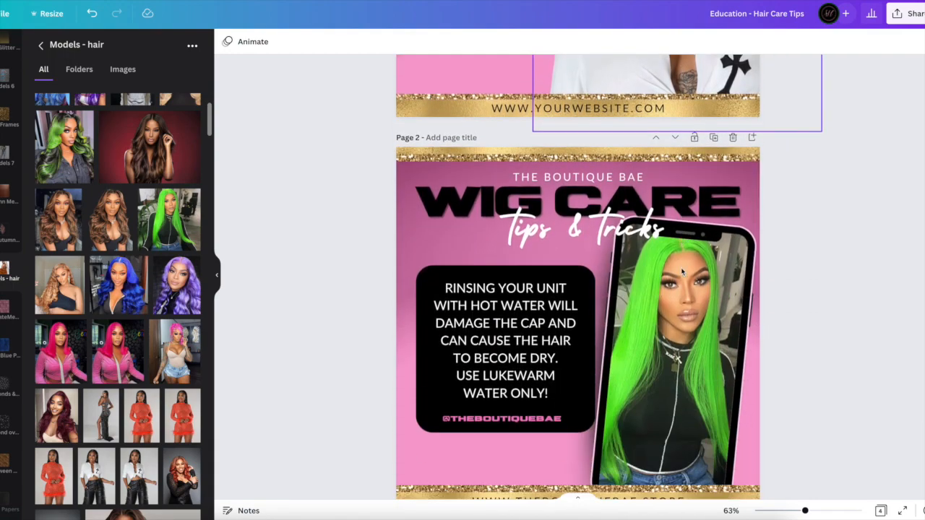
scroll(680, 267, "up", 1)
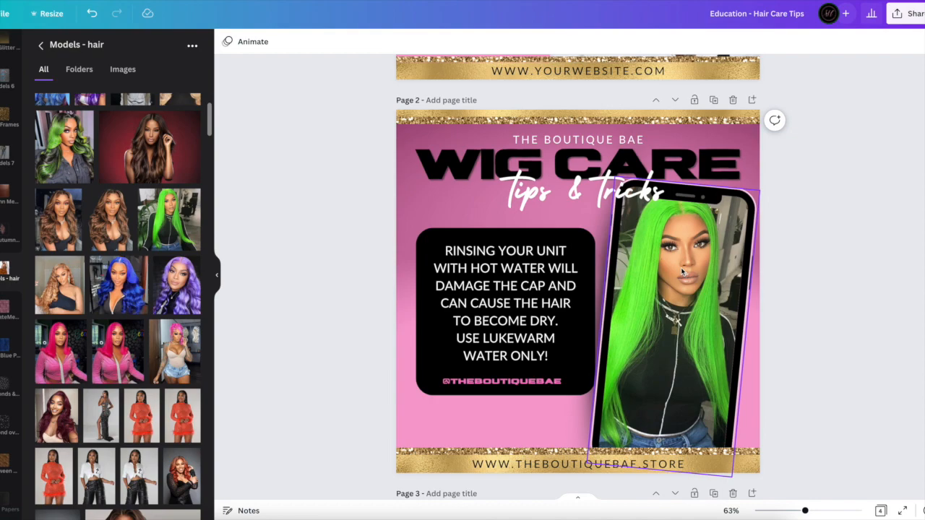
scroll(681, 271, "down", 4)
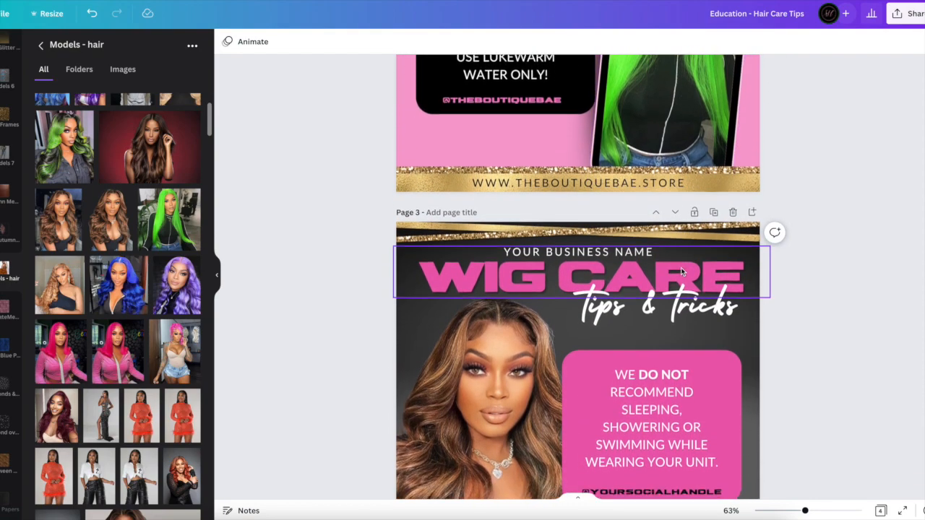
scroll(680, 271, "up", 4)
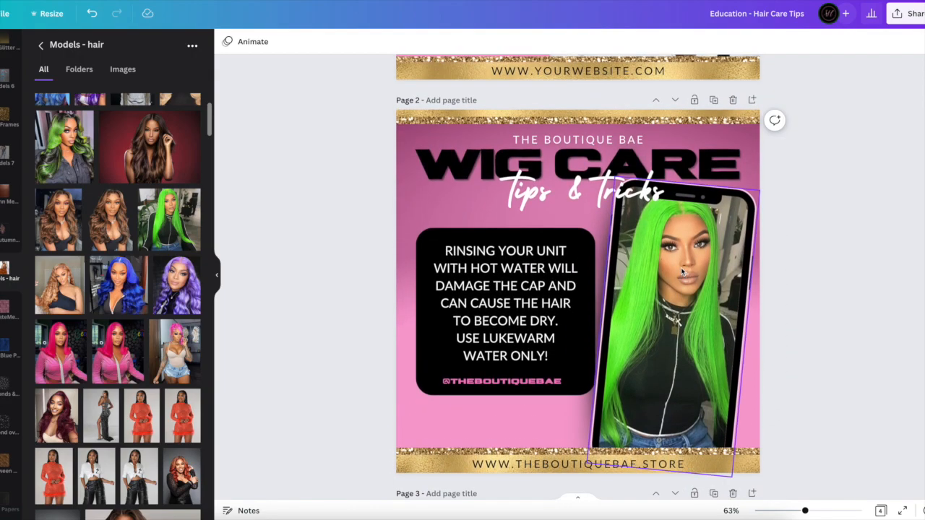
scroll(681, 271, "down", 5)
scroll(681, 271, "down", 5)
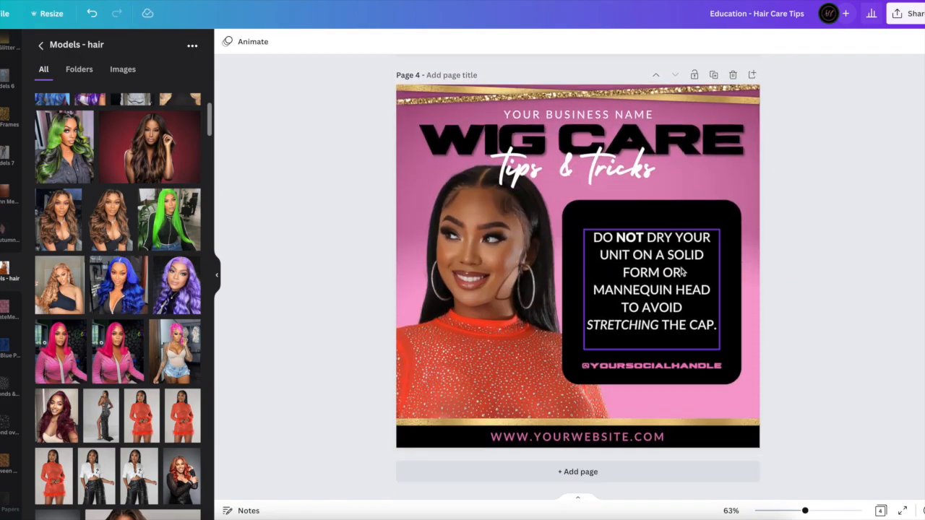
scroll(679, 271, "up", 7)
scroll(679, 271, "up", 4)
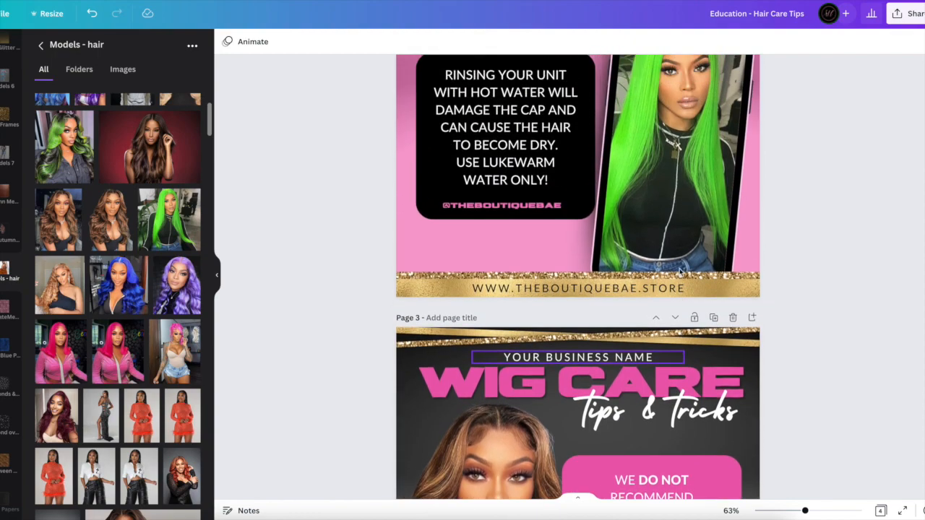
scroll(678, 271, "up", 1)
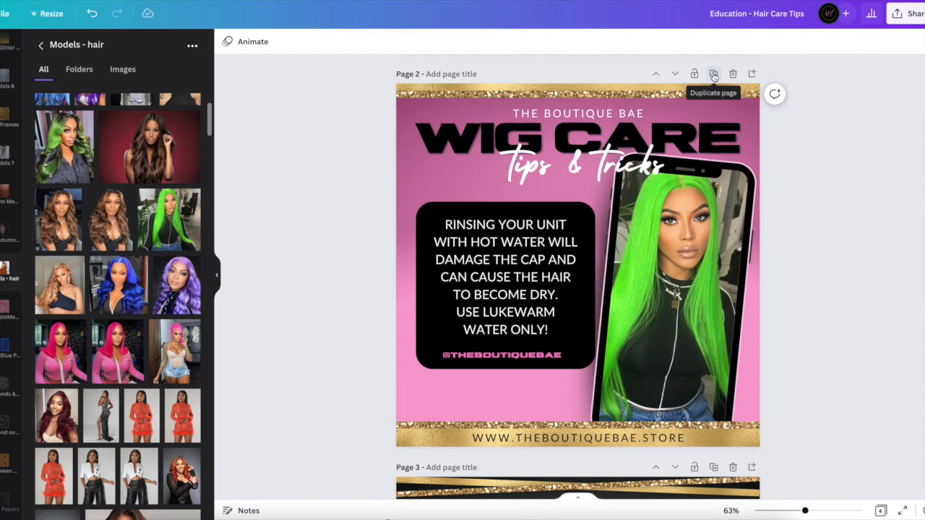
Duplicate page 1 and delete the model photo from the copy.
scroll(713, 76, "up", 5)
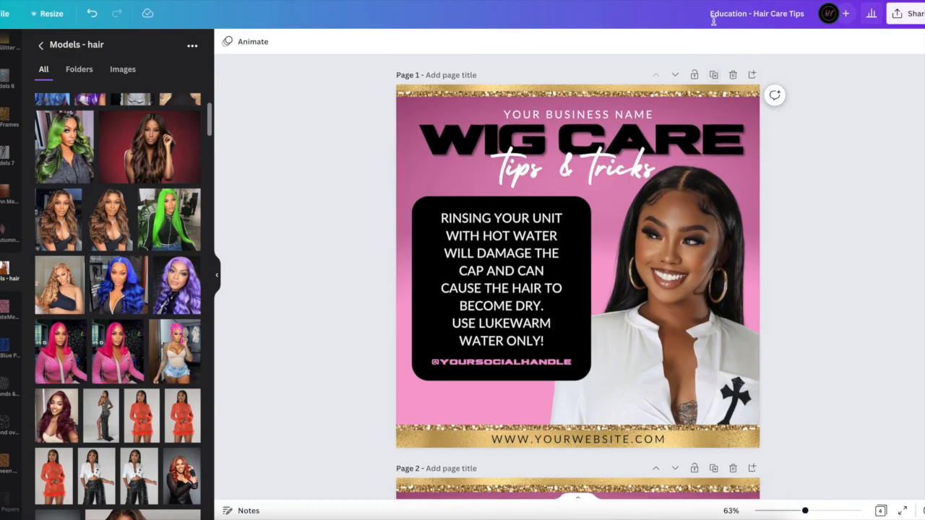
left_click(714, 75)
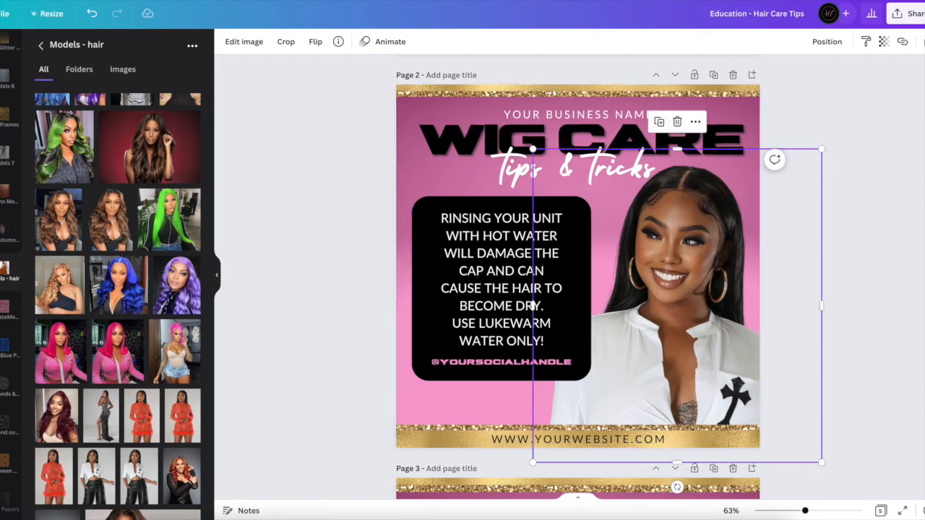
key("Delete")
Move "Tips & Tricks", the black box, its tip text and the social handle to the right side of the new page 2.
left_click_drag(523, 167, 610, 167)
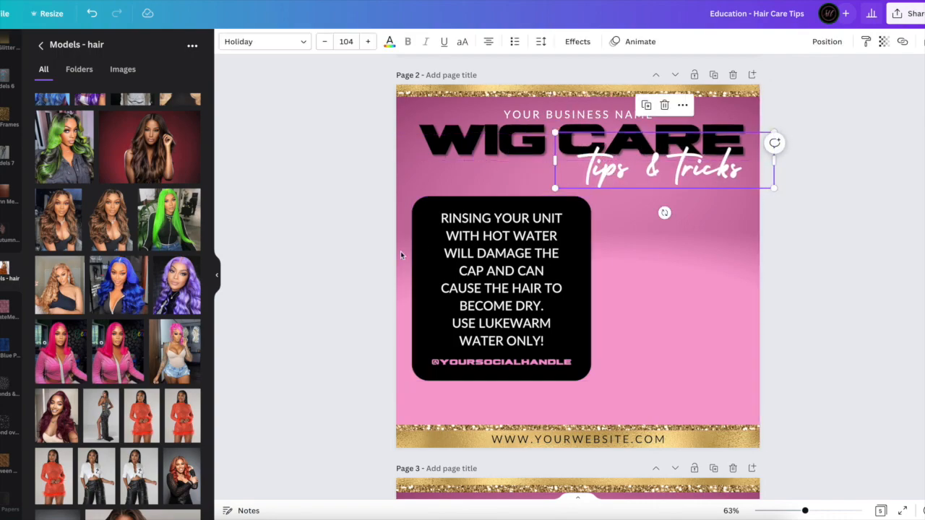
left_click_drag(419, 215, 582, 212)
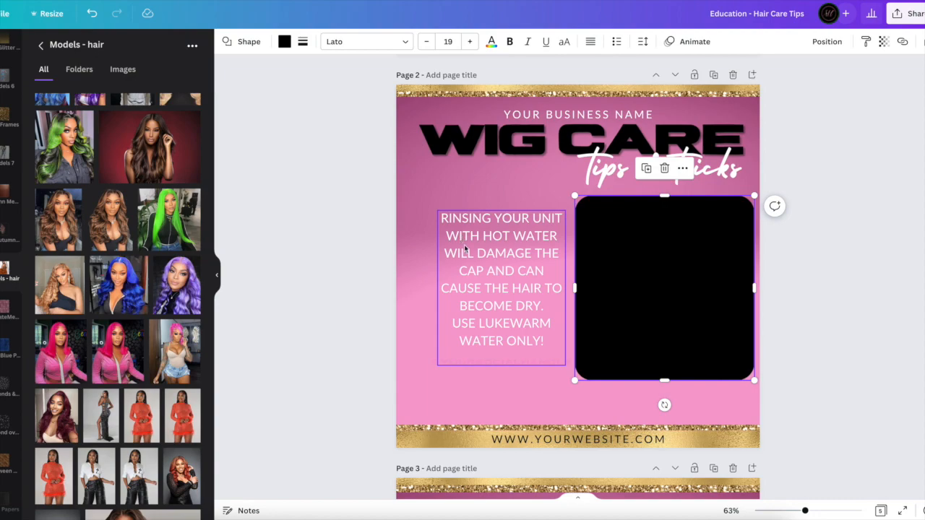
left_click_drag(478, 257, 642, 253)
left_click_drag(467, 366, 635, 362)
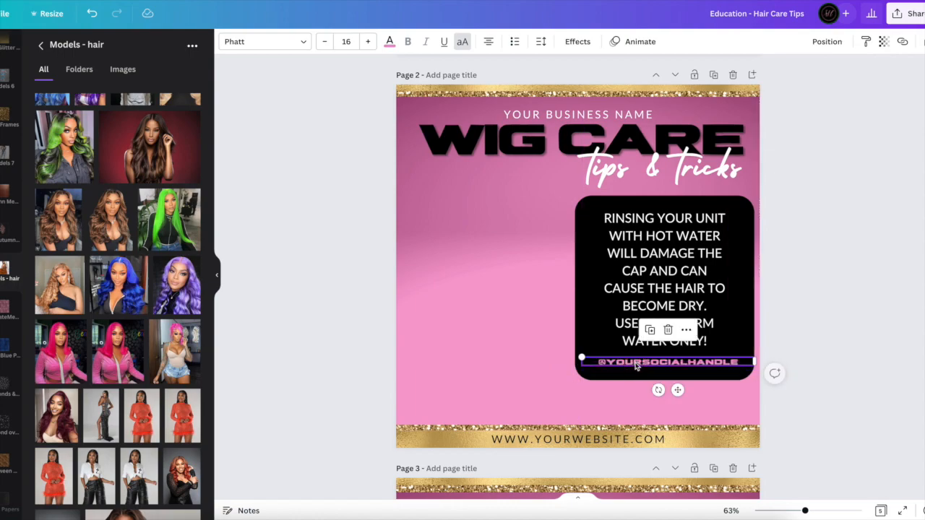
Ungroup the gold bands at the top of page 2 and tilt the glitter strip slightly upward to the right.
left_click(419, 94)
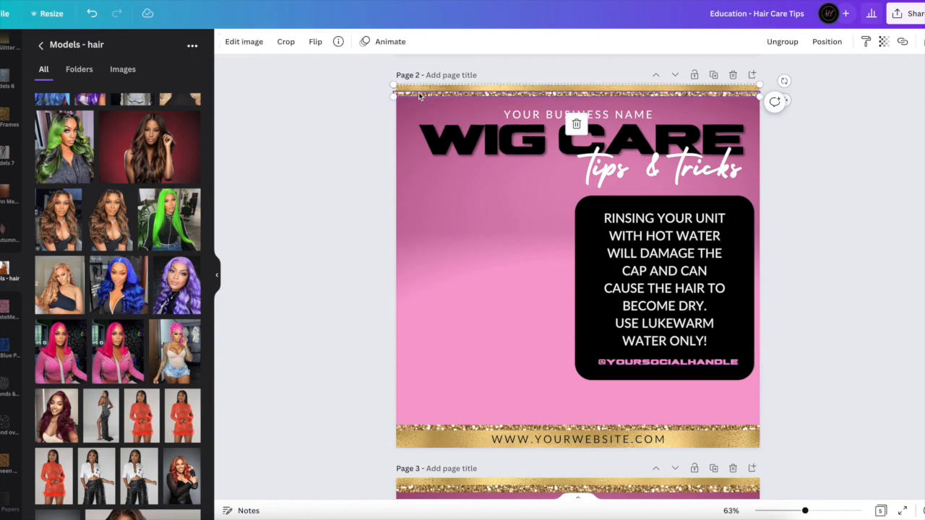
left_click(782, 42)
left_click(825, 196)
left_click(474, 94)
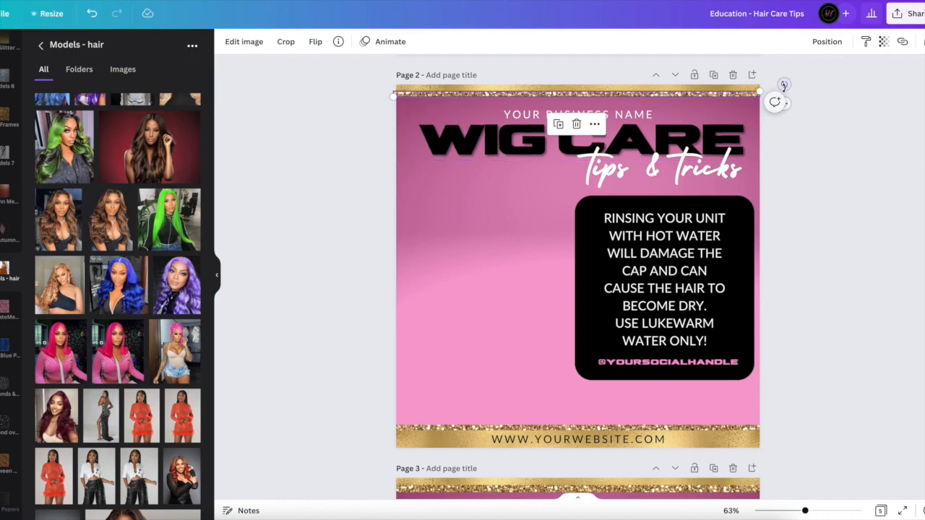
left_click_drag(784, 85, 784, 80)
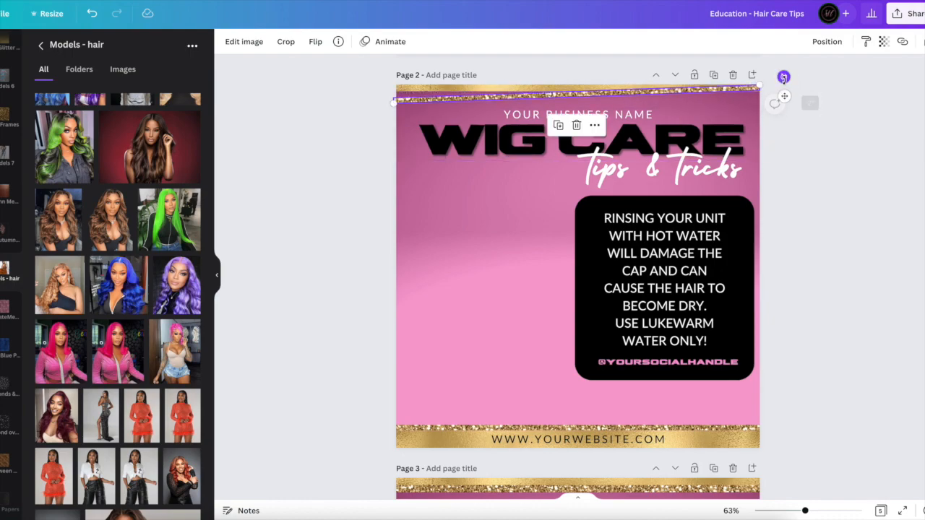
Tilt page 2's upper gold foil strip slightly downward to the right and lower it so it crosses the glitter strip.
left_click(397, 88)
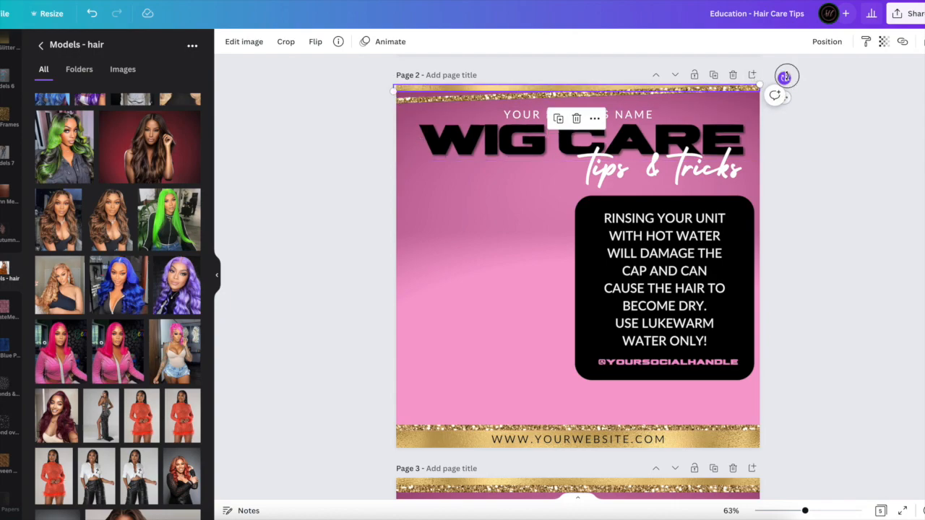
left_click_drag(783, 76, 786, 85)
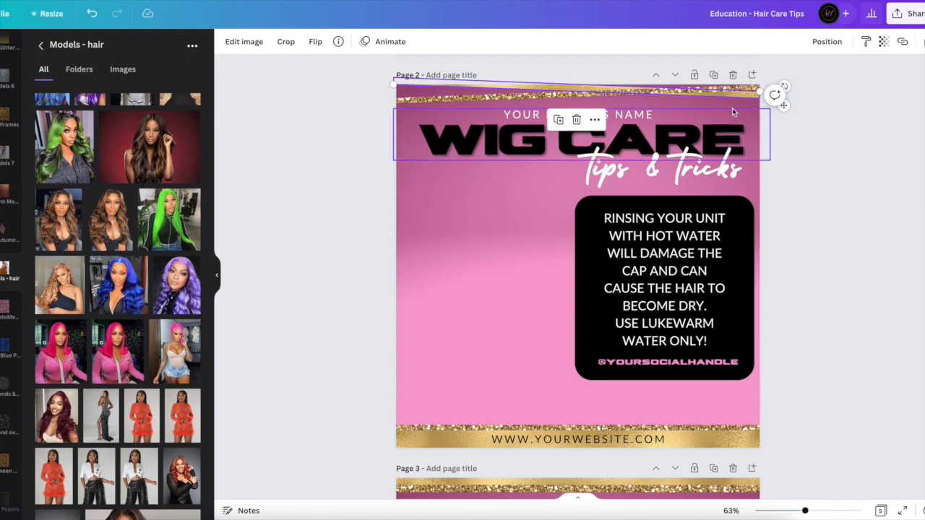
left_click_drag(784, 107, 786, 115)
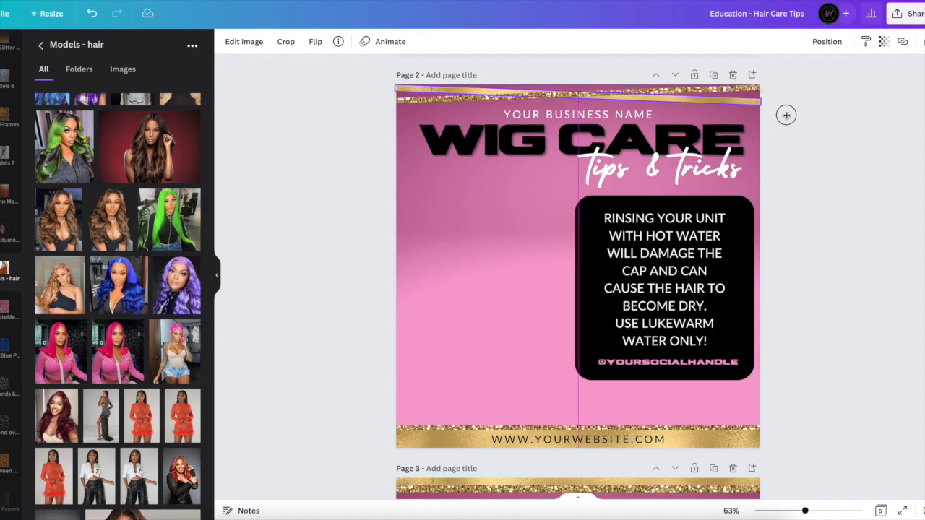
left_click_drag(786, 115, 786, 113)
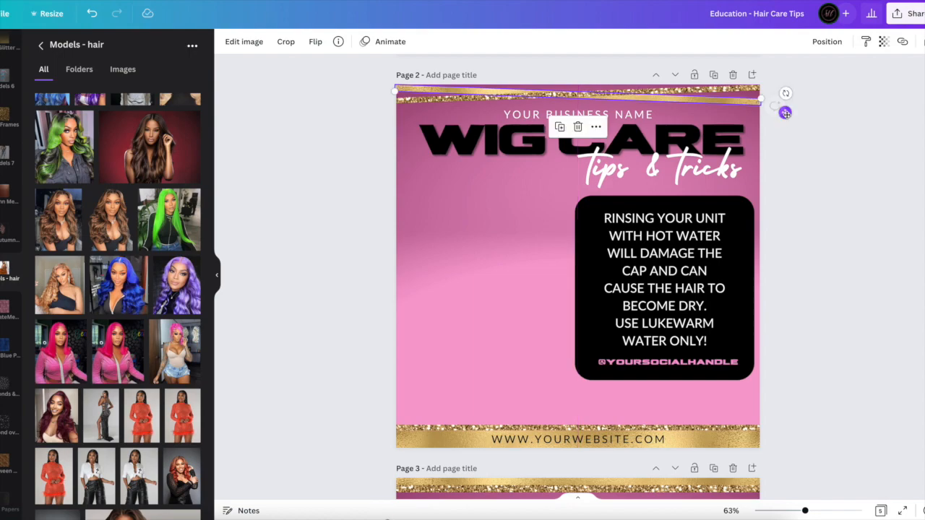
left_click(333, 233)
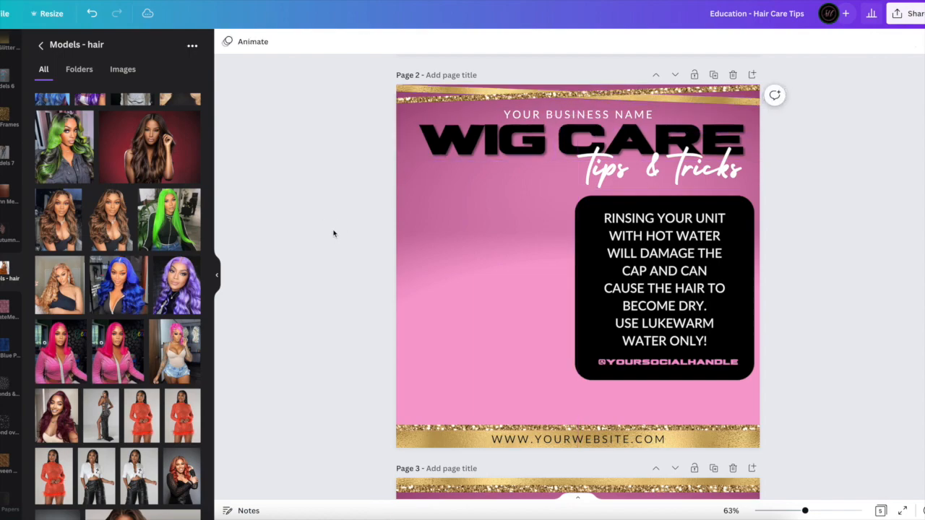
Apply a Drop shadow effect to the tilted glitter strip at the top of page 2.
left_click(428, 98)
left_click(238, 43)
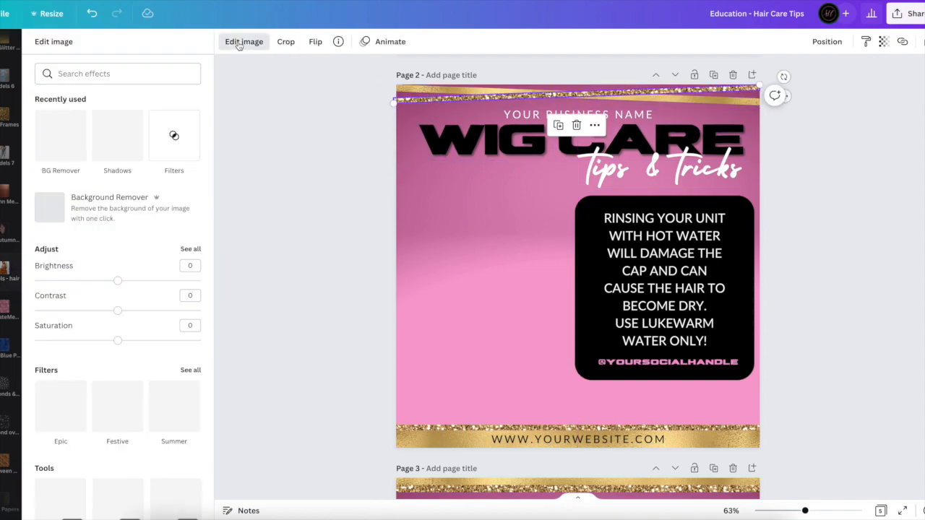
left_click(110, 141)
left_click(171, 101)
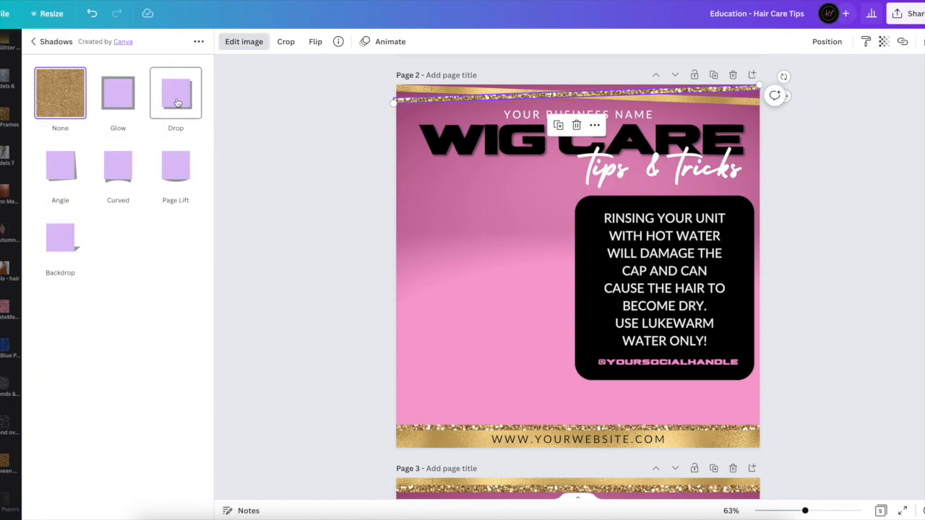
left_click(306, 144)
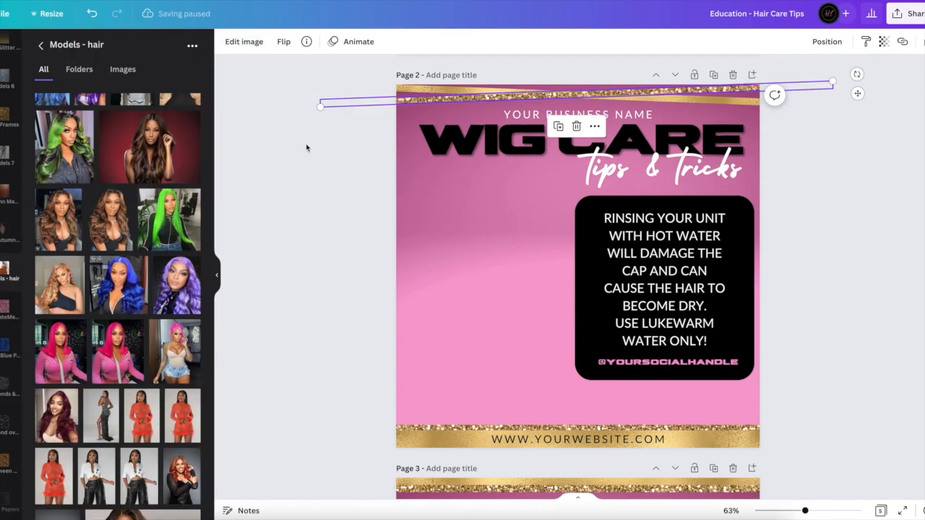
left_click(306, 148)
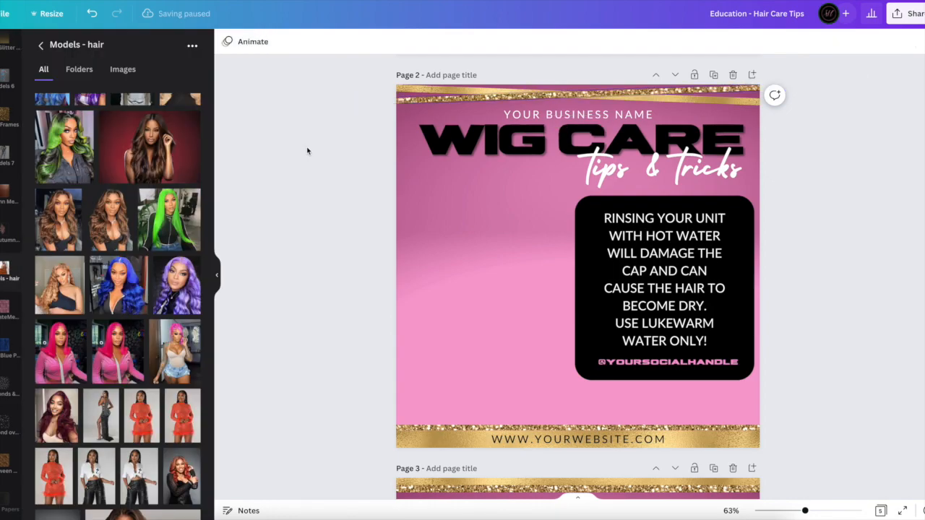
Apply a Drop shadow effect to the tilted gold foil strip at the top of page 2.
left_click(744, 99)
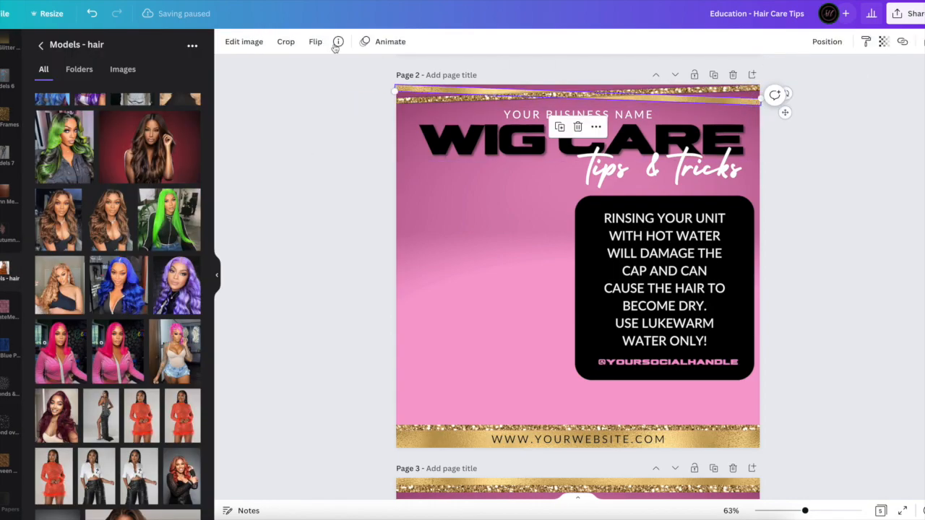
left_click(249, 42)
left_click(121, 138)
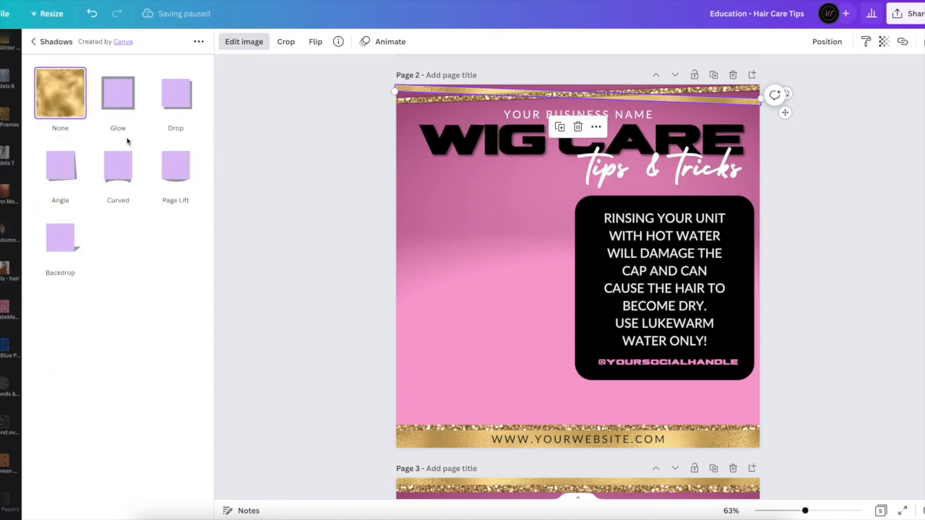
left_click(167, 109)
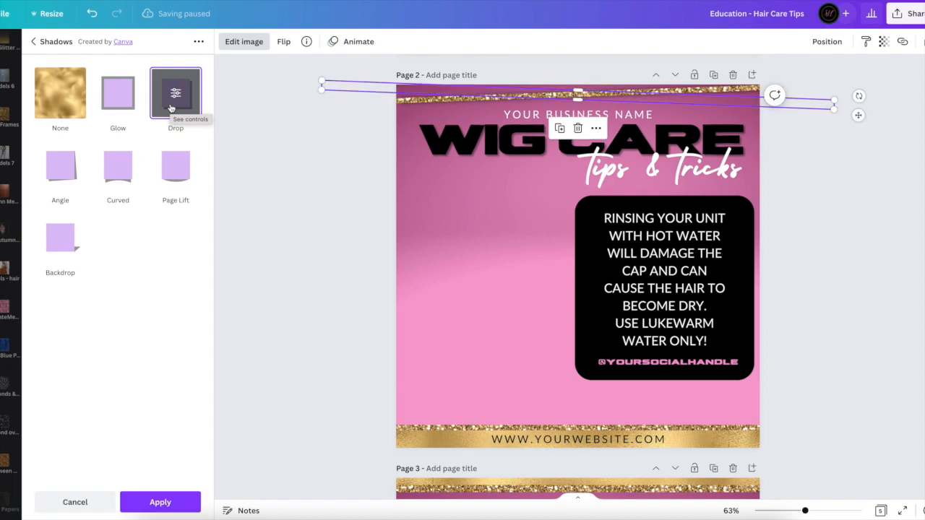
left_click(171, 501)
left_click(305, 400)
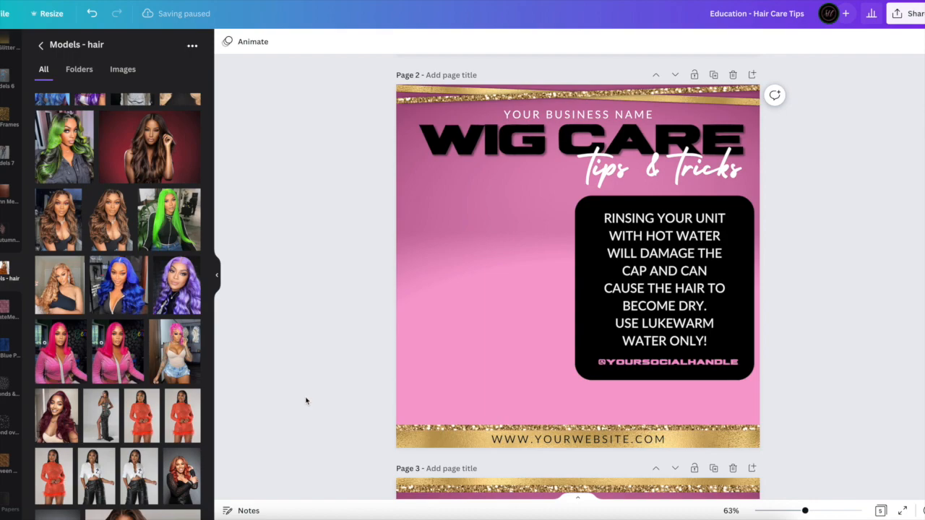
Recolour page 2's website text with a pink document color and delete the gold foil band behind it.
left_click(668, 294)
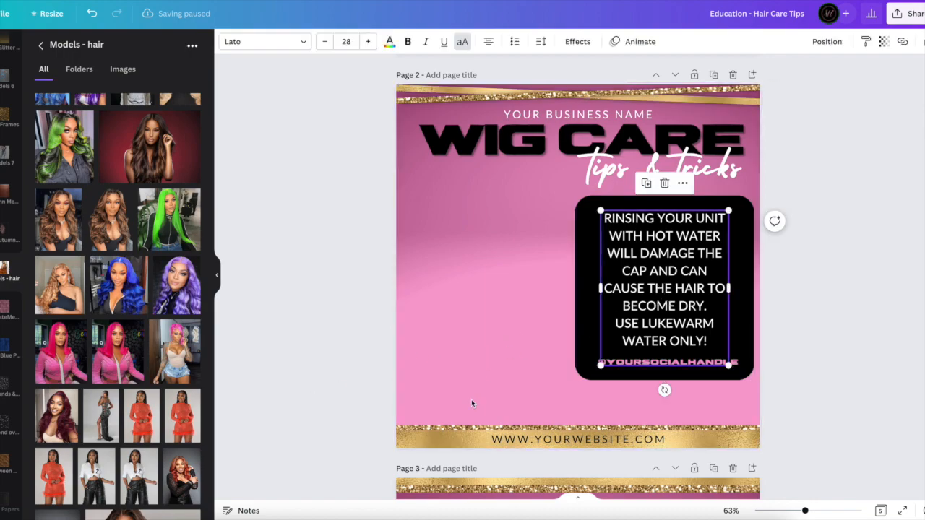
left_click(457, 439)
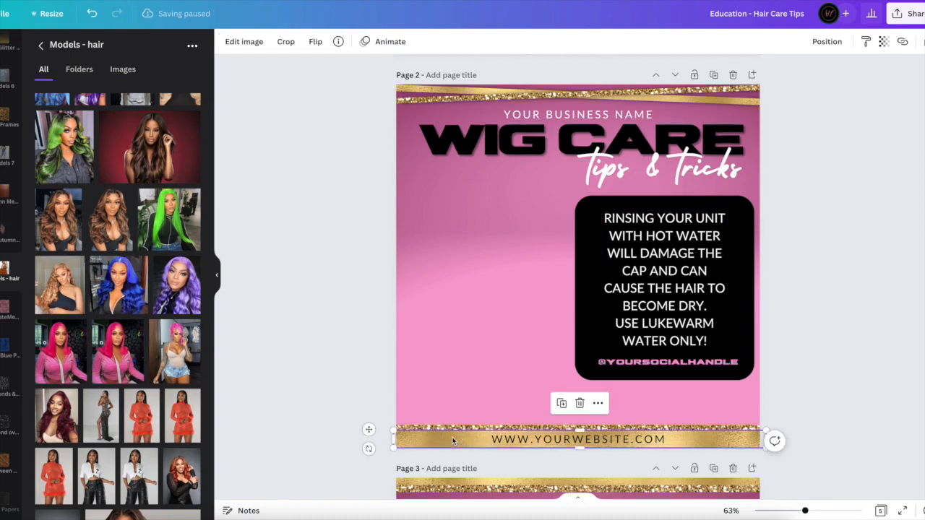
left_click(512, 441)
left_click(388, 41)
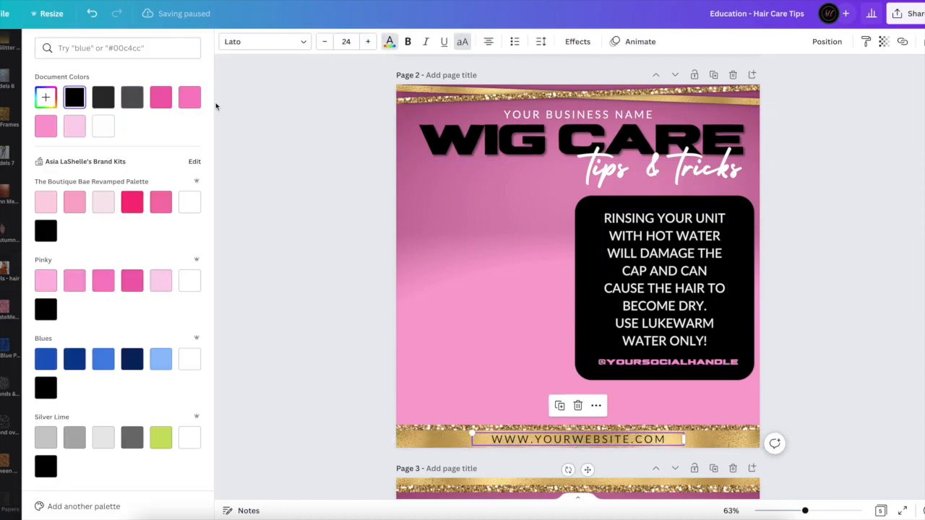
left_click(190, 97)
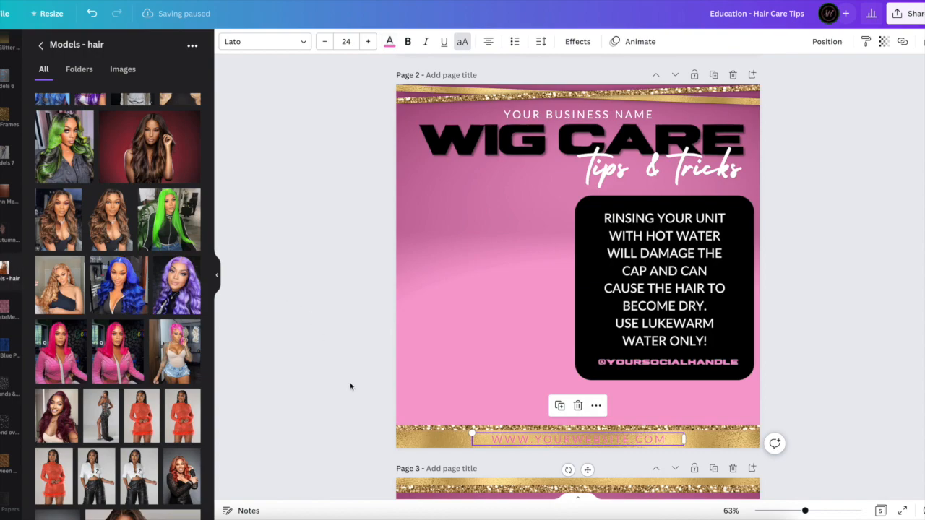
left_click(404, 442)
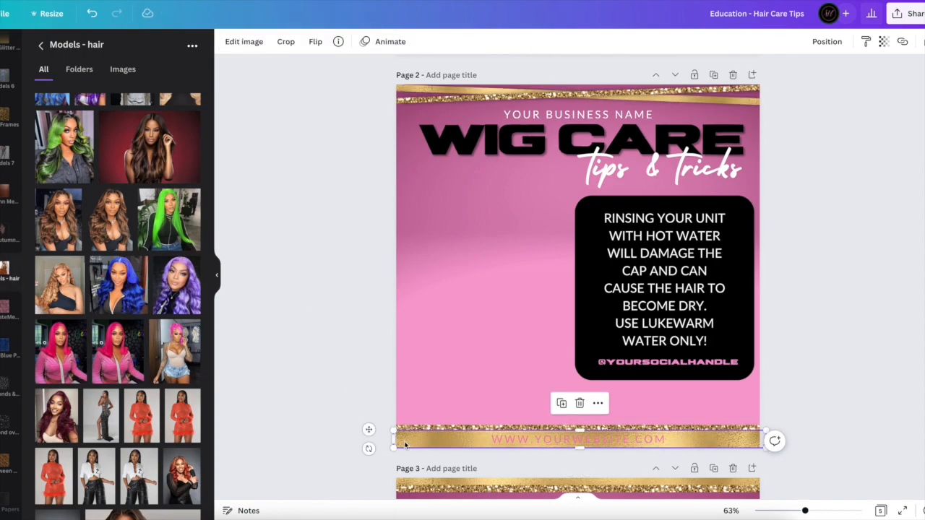
key("Delete")
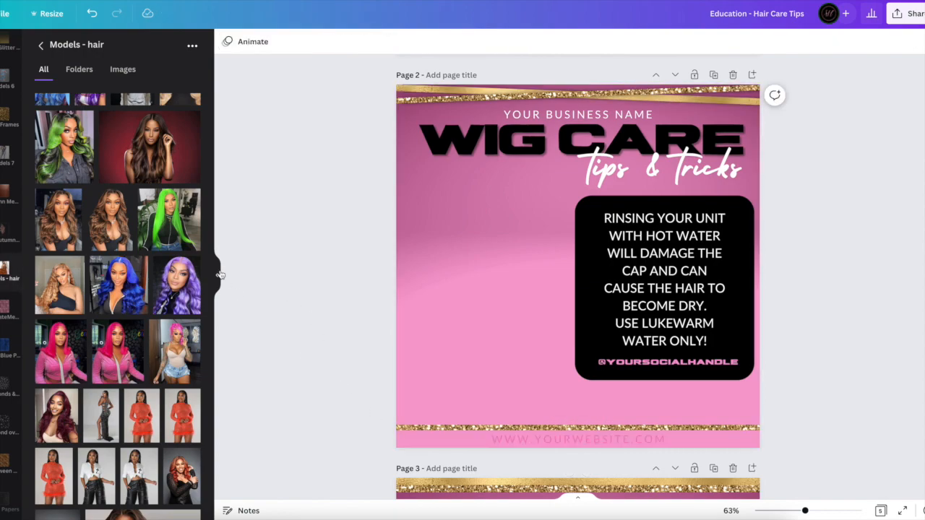
Insert a square on page 2 and reshape it into a full-width strip about 1,080 by 52 behind the website text.
scroll(11, 289, "up", 5)
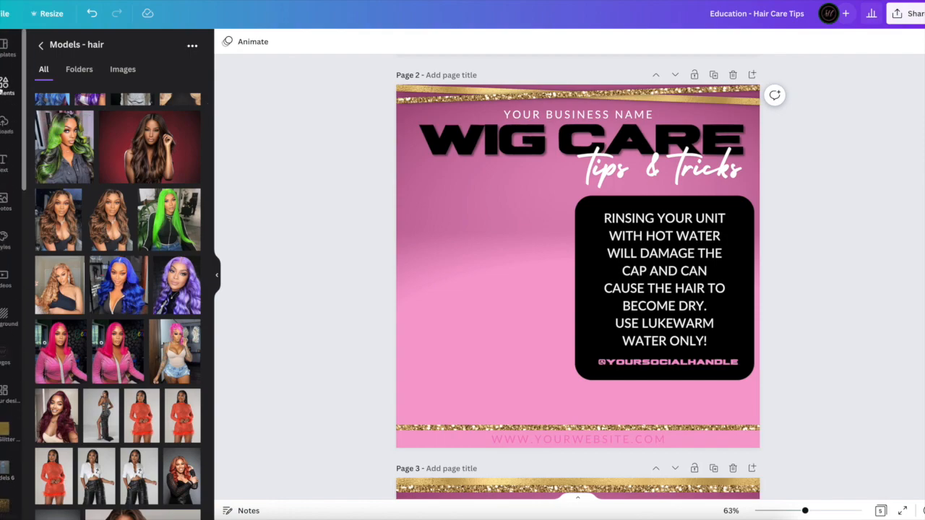
left_click(4, 87)
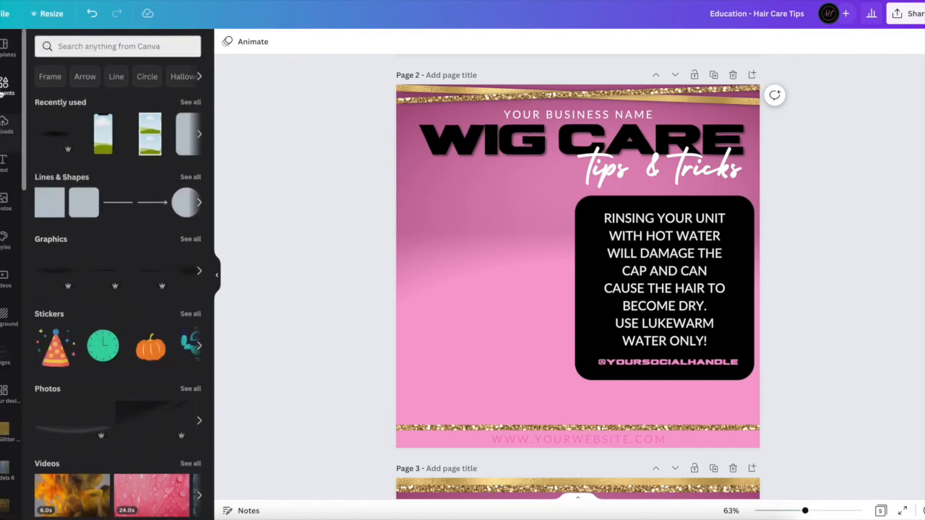
left_click(42, 210)
scroll(490, 360, "down", 3)
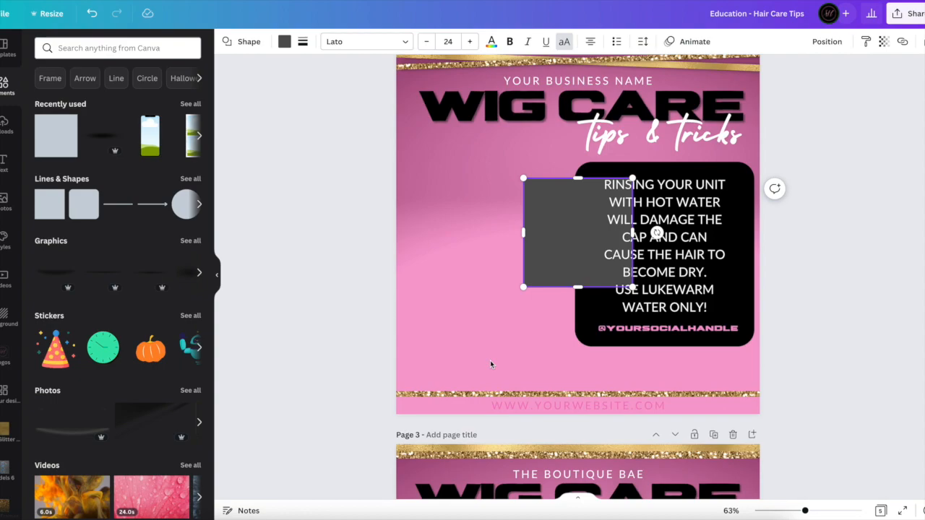
double_click(558, 163)
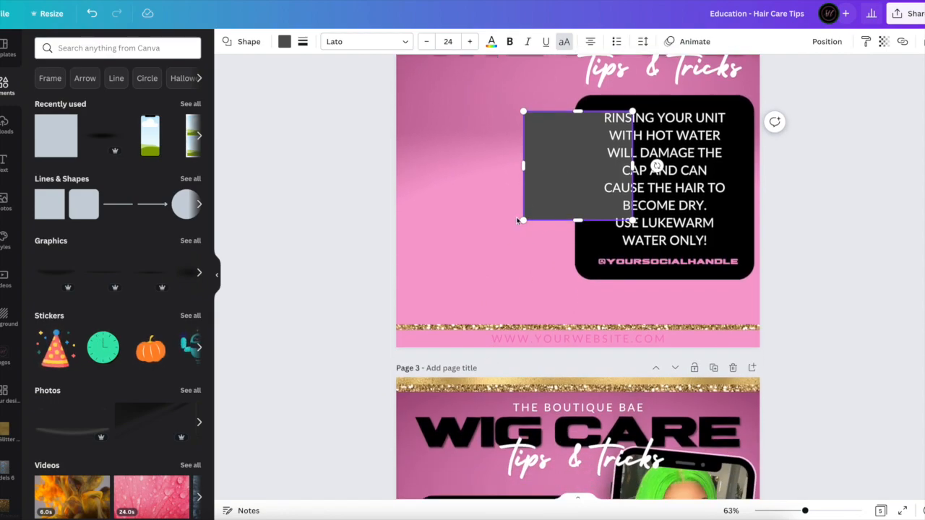
left_click(526, 195)
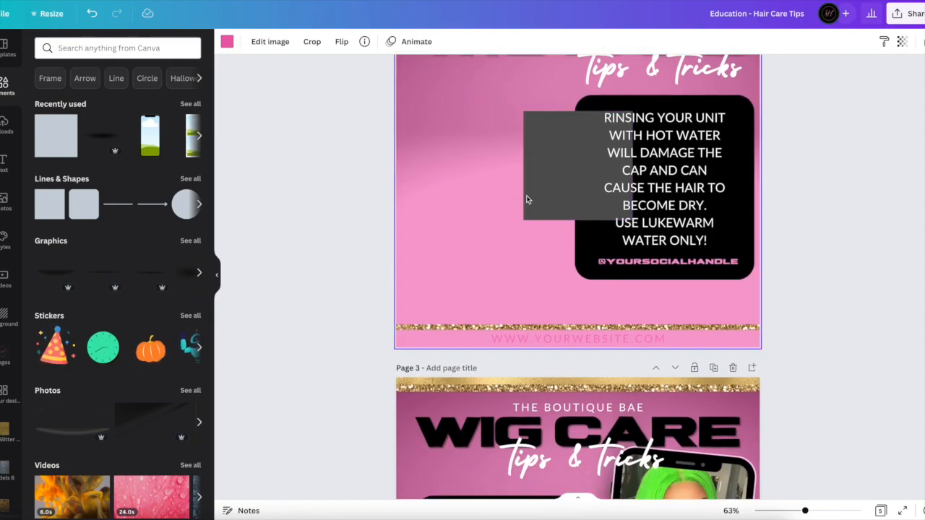
left_click_drag(532, 186, 406, 308)
left_click_drag(507, 293, 763, 326)
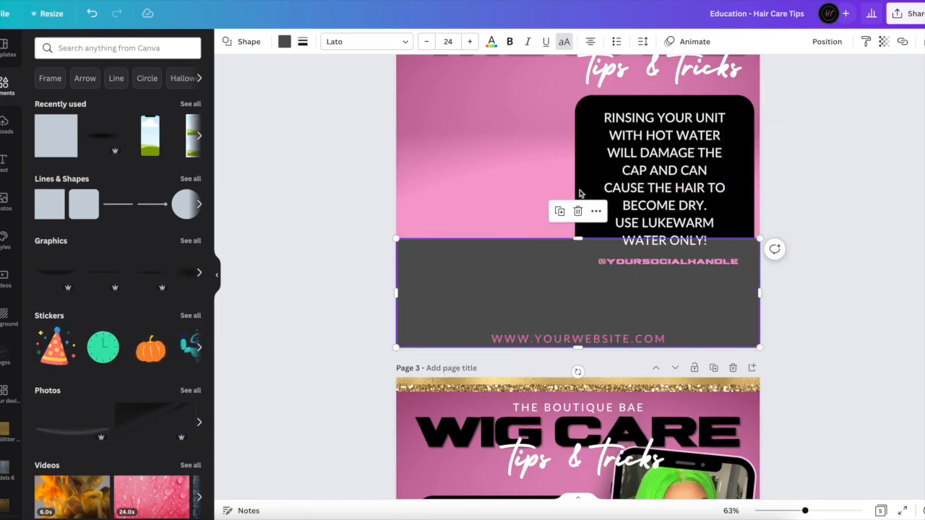
left_click_drag(577, 239, 568, 331)
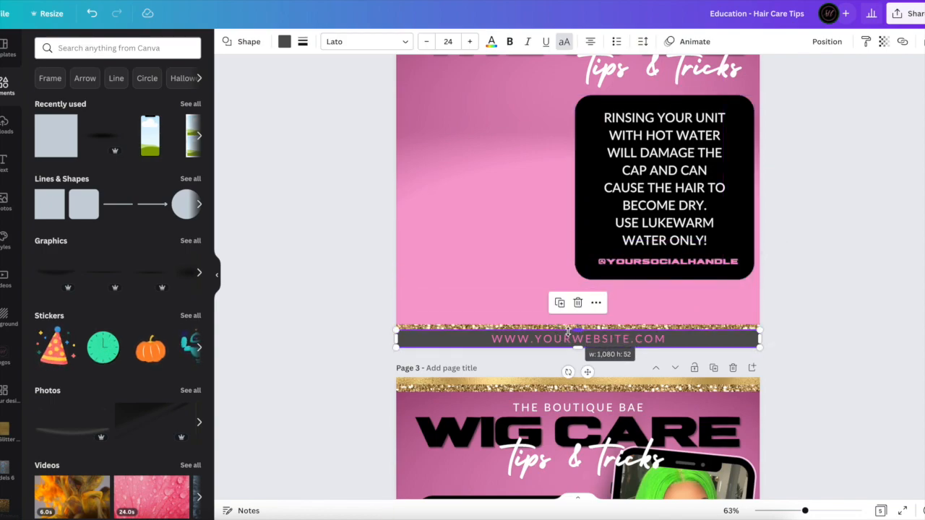
Fill the new strip behind the website text with black.
left_click(283, 43)
left_click(102, 97)
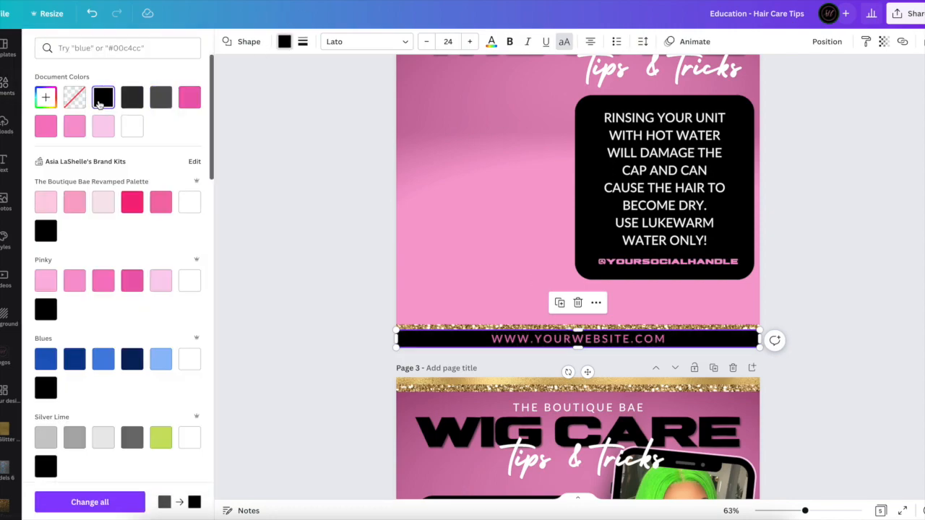
left_click(255, 178)
Add the "Models - hair" photo of the long-haired brunette on a dark red backdrop to page 2's left side.
scroll(255, 178, "up", 3)
scroll(255, 178, "down", 1)
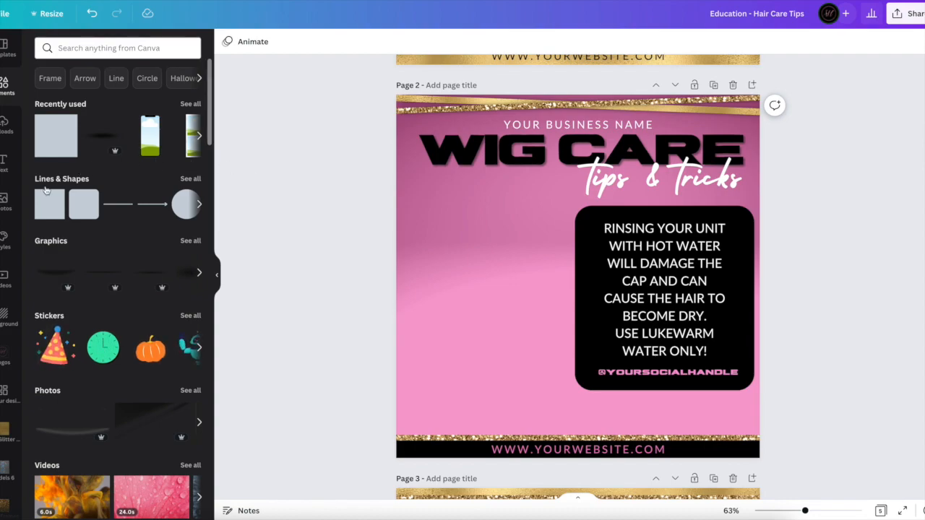
scroll(7, 304, "down", 5)
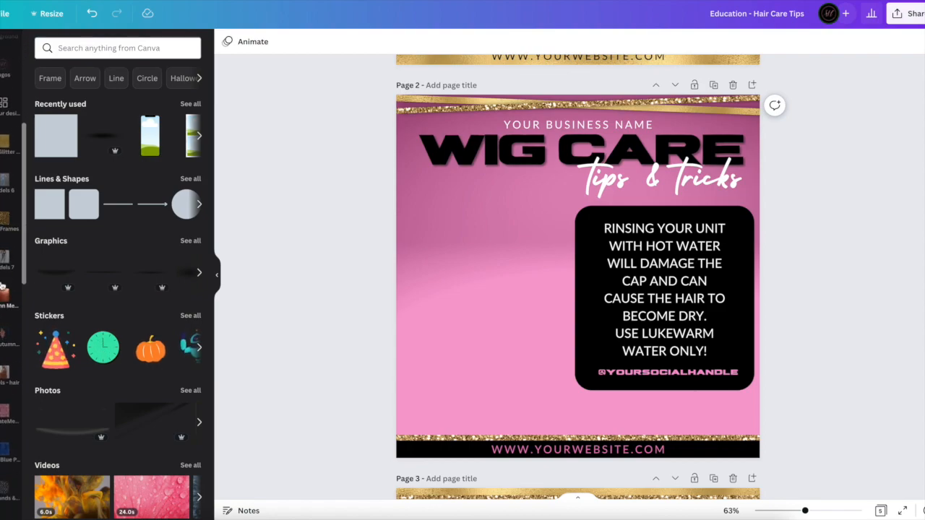
left_click(3, 376)
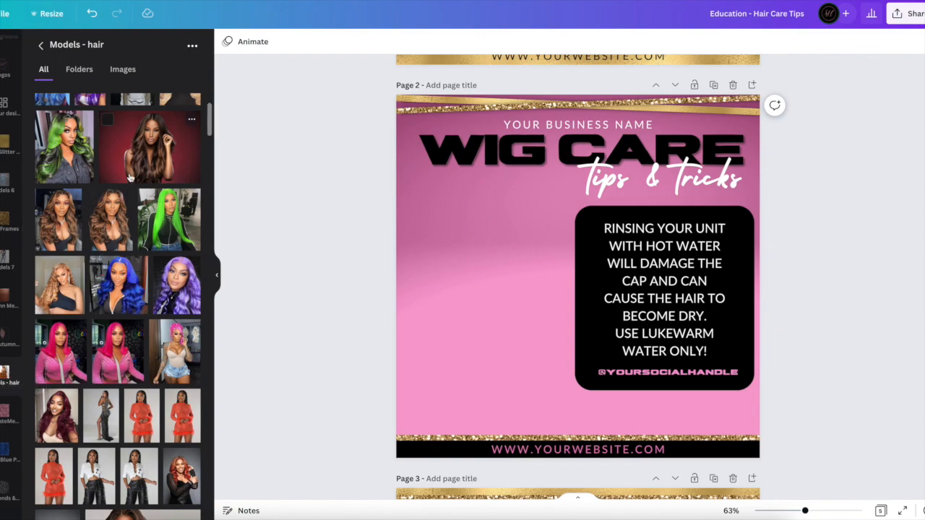
left_click(128, 168)
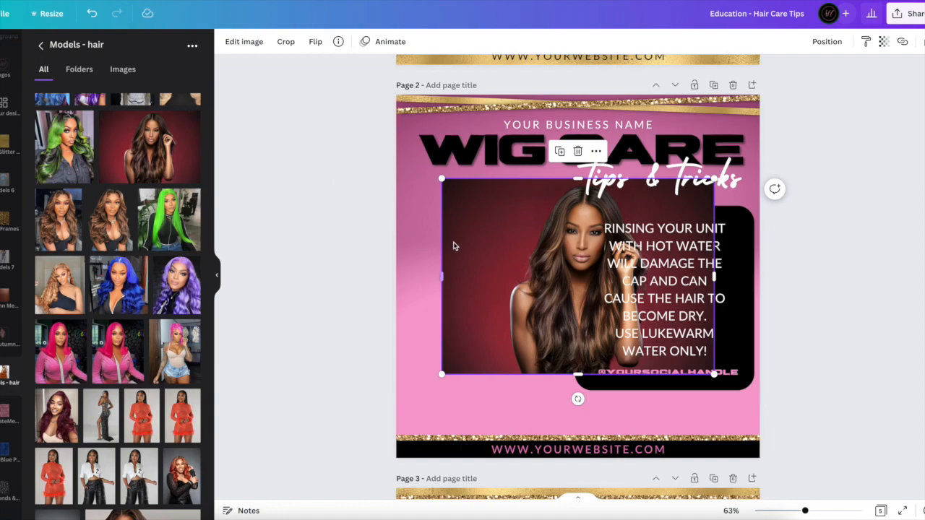
left_click_drag(467, 248, 400, 244)
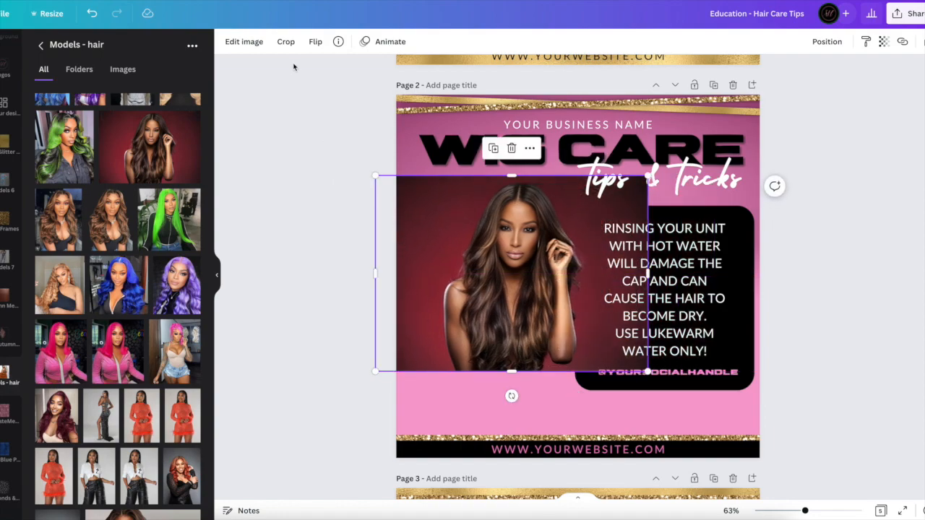
Remove the dark red background from the model photo on page 2.
left_click(250, 42)
left_click(108, 137)
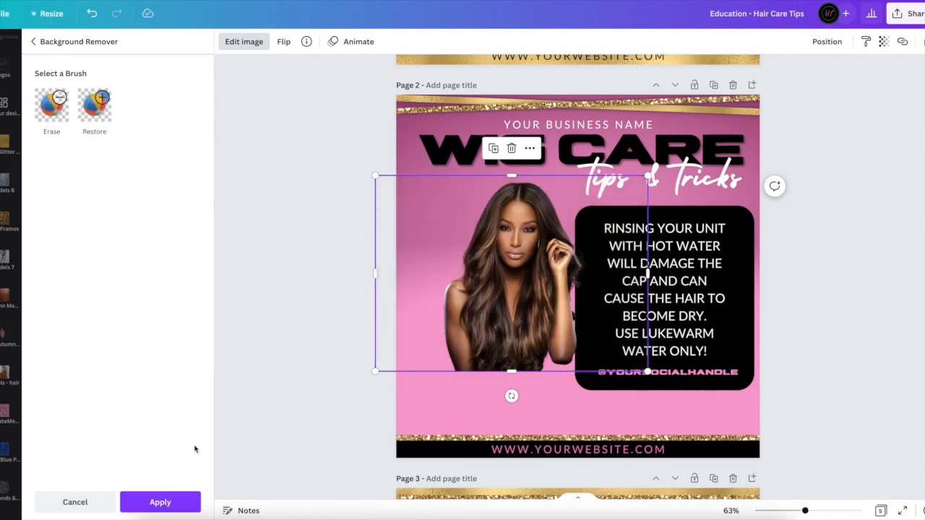
left_click(180, 502)
Crop the empty sides of the model cutout, enlarge it, and fit it into page 2's lower left below the title.
left_click_drag(376, 275, 448, 275)
left_click_drag(648, 274, 592, 274)
left_click_drag(528, 281, 483, 344)
left_click_drag(544, 244, 639, 119)
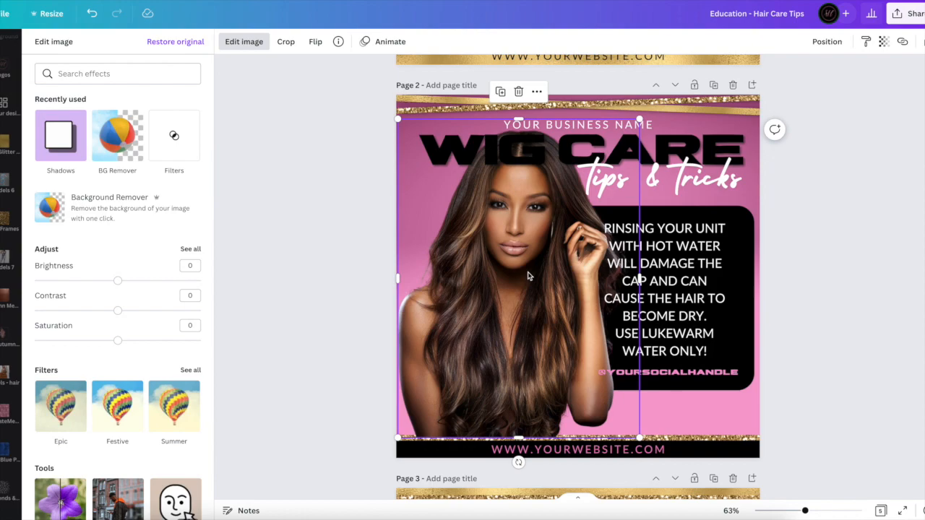
left_click_drag(522, 354, 502, 372)
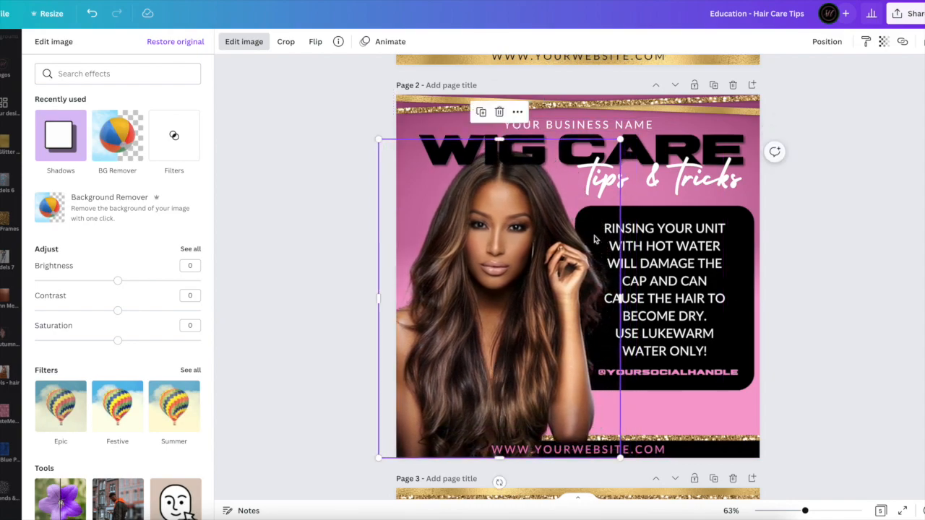
left_click_drag(620, 138, 607, 158)
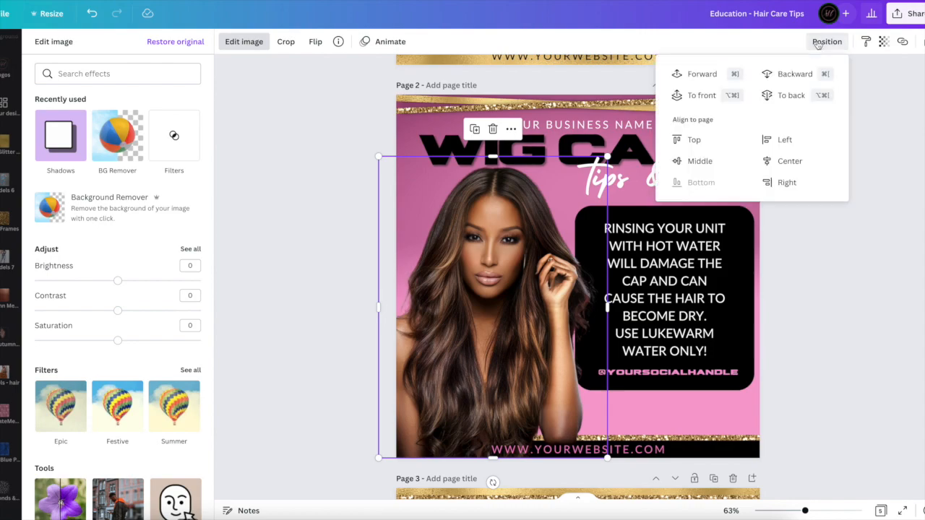
Send the model cutout to the back so it sits behind page 2's text, black box and bottom strips.
left_click(796, 98)
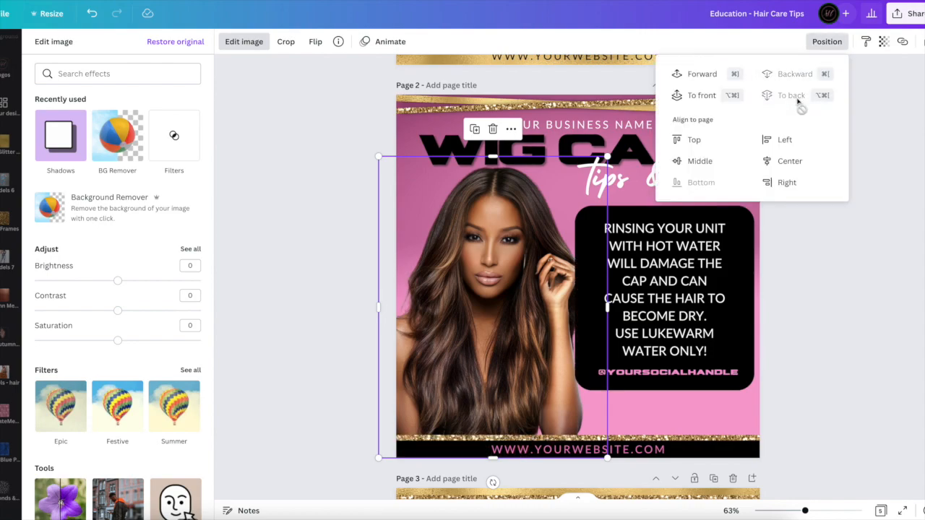
left_click(339, 342)
left_click(339, 342)
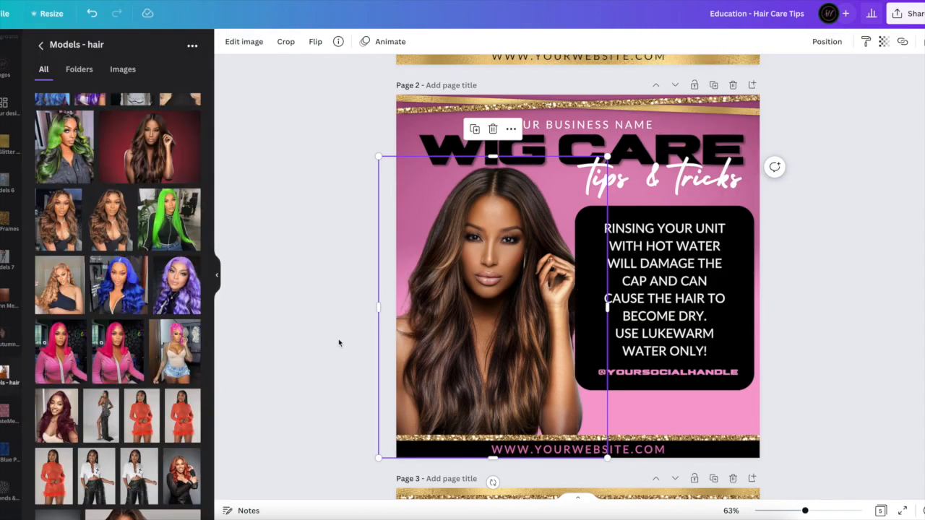
left_click(316, 352)
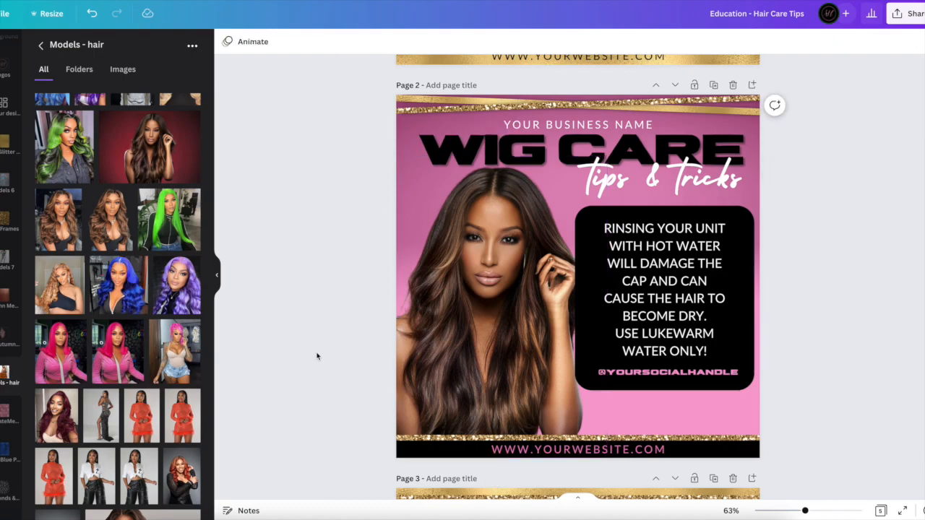
Review the flyer layouts on pages 1 to 3 and compare them with page 2.
scroll(317, 356, "up", 5)
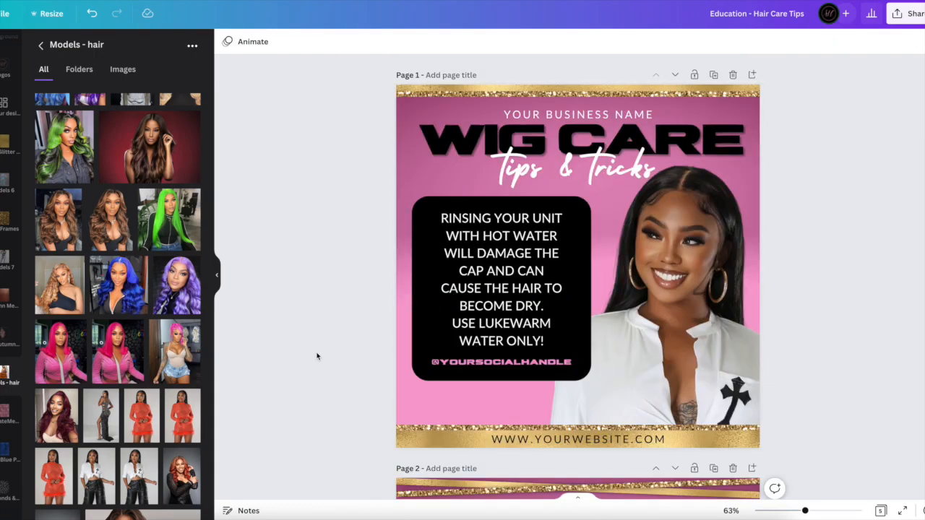
scroll(317, 355, "down", 7)
scroll(316, 356, "down", 4)
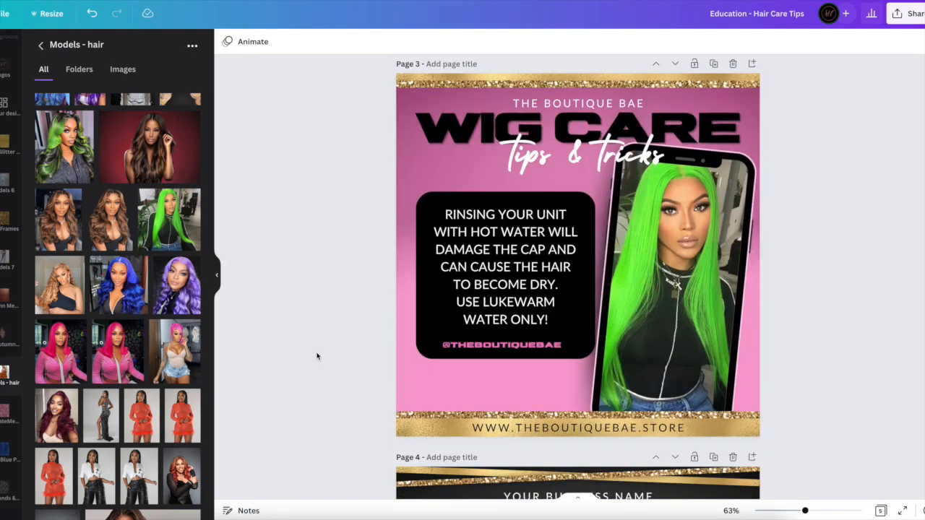
scroll(317, 356, "up", 1)
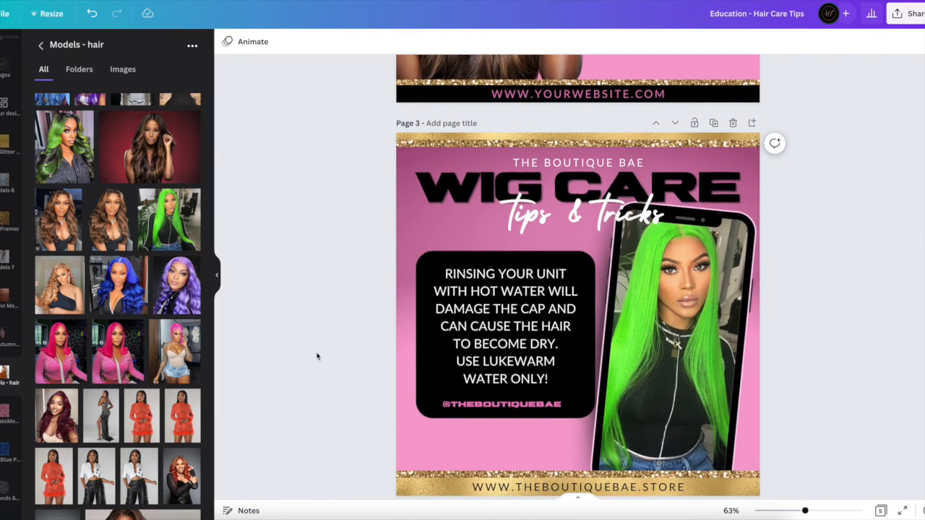
scroll(317, 355, "up", 5)
scroll(316, 355, "up", 1)
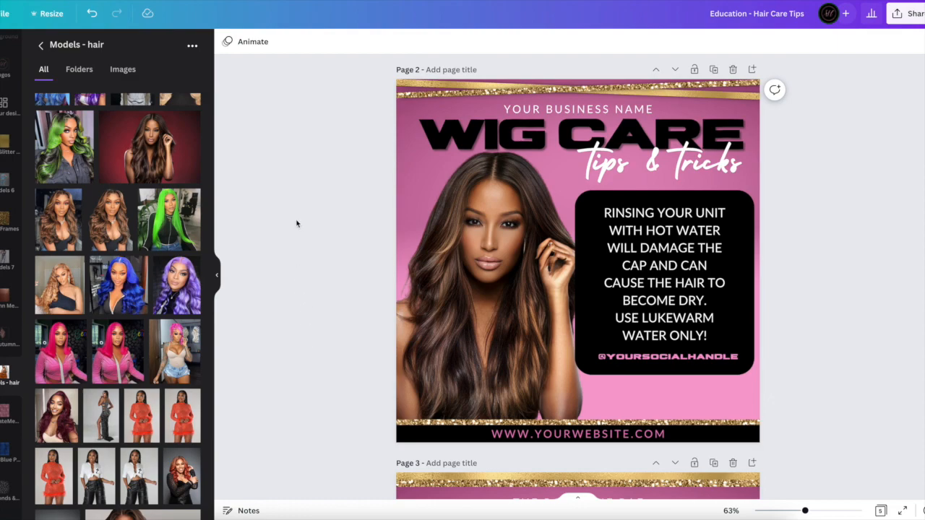
scroll(3, 303, "up", 5)
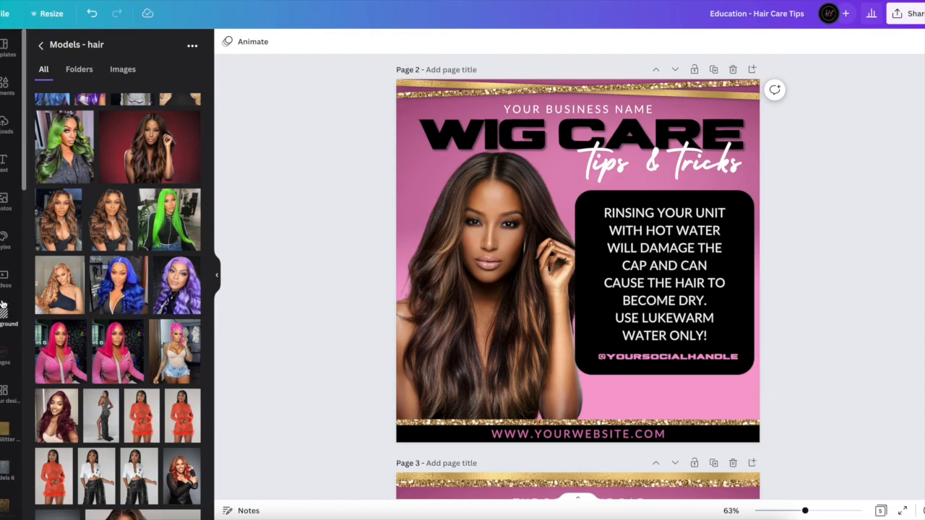
Browse the brand kit color palettes and the full collection of ready-made color palettes in the Styles section.
left_click(5, 239)
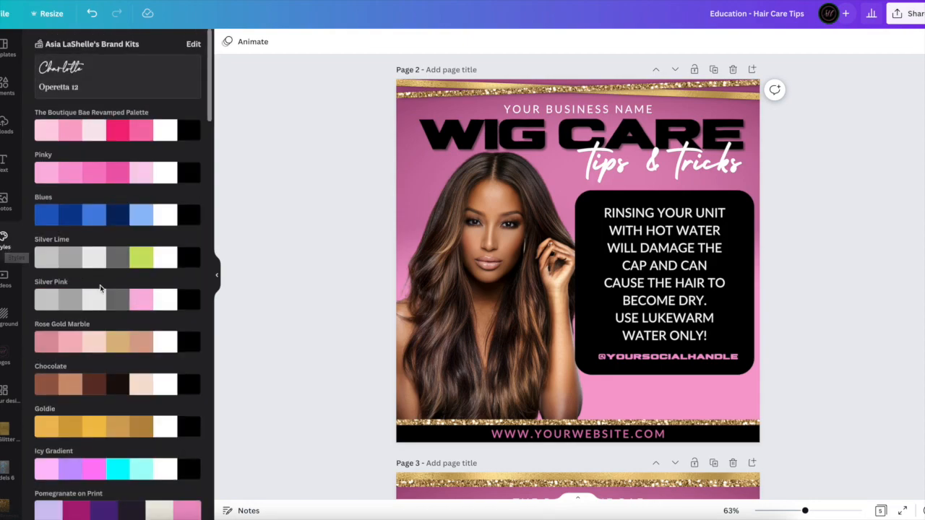
scroll(100, 289, "down", 5)
scroll(99, 289, "down", 2)
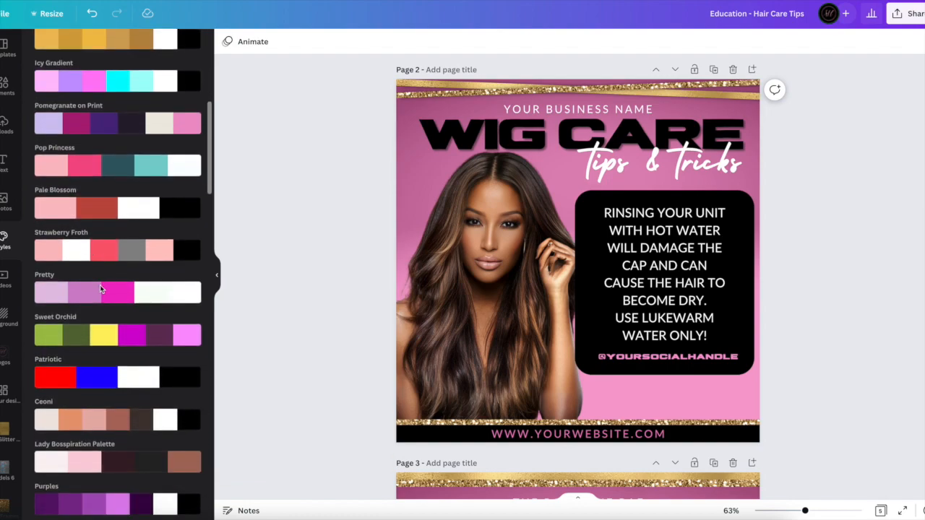
scroll(99, 289, "down", 3)
scroll(99, 289, "down", 7)
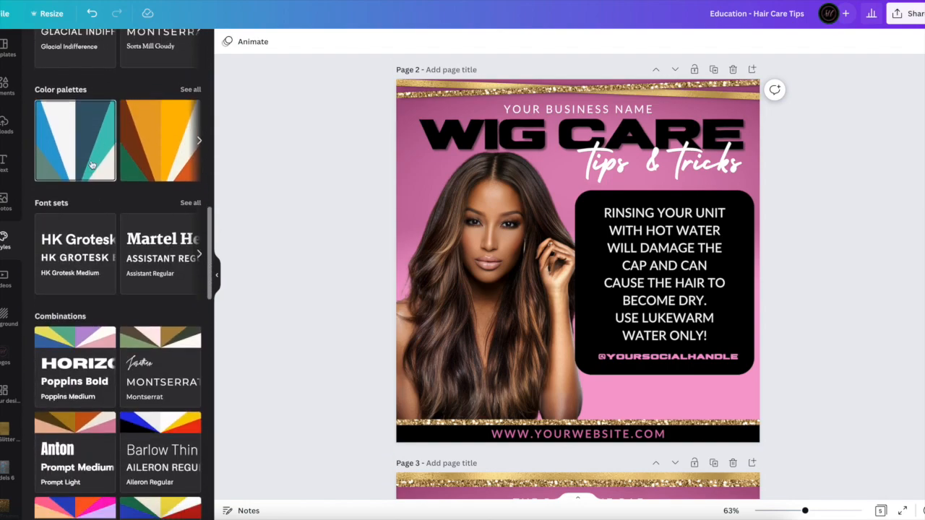
left_click(190, 90)
scroll(76, 354, "down", 2)
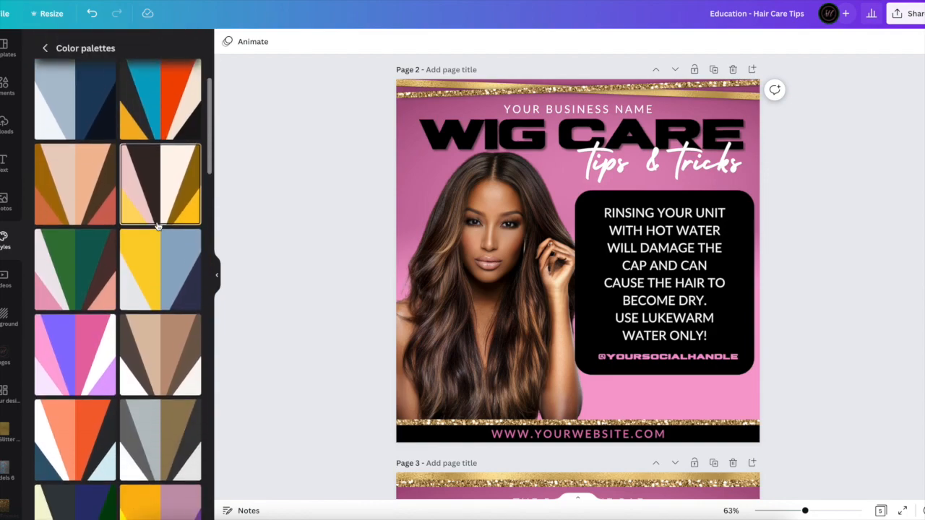
scroll(76, 354, "down", 12)
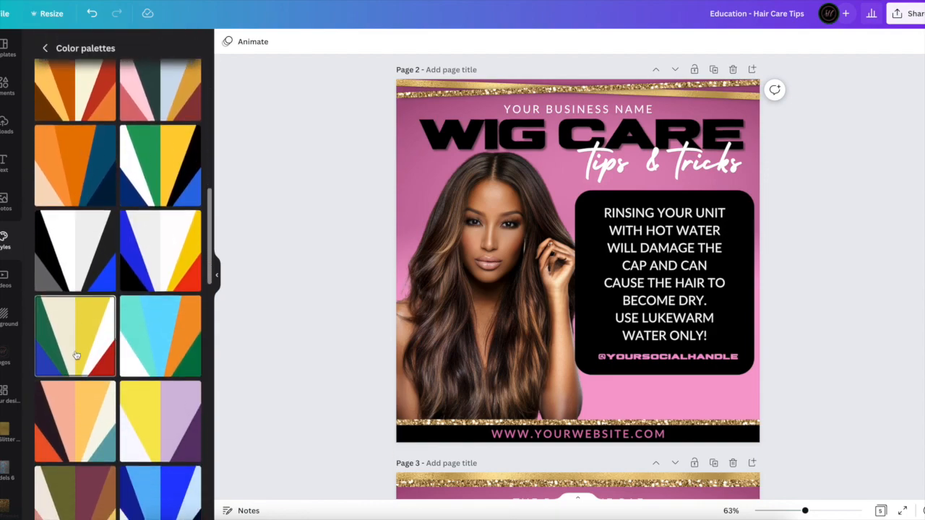
scroll(75, 355, "down", 5)
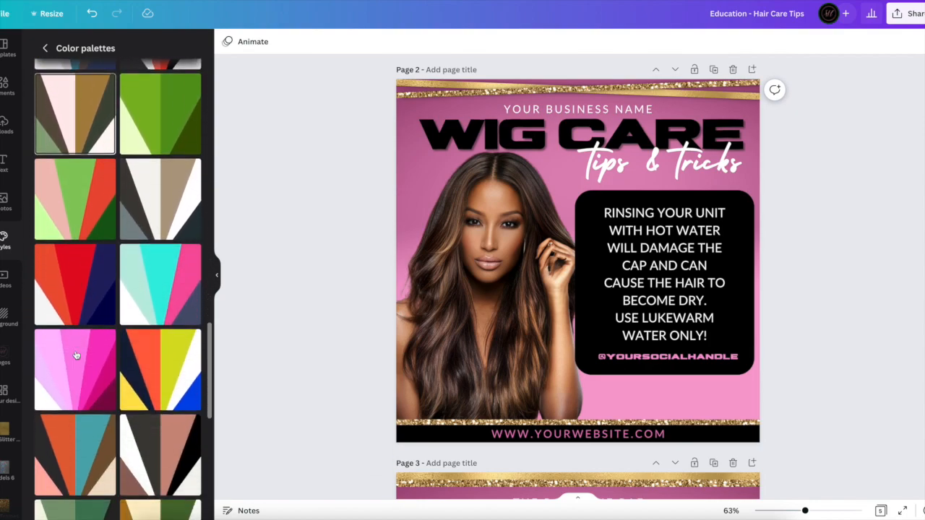
scroll(145, 302, "up", 10)
scroll(145, 302, "up", 3)
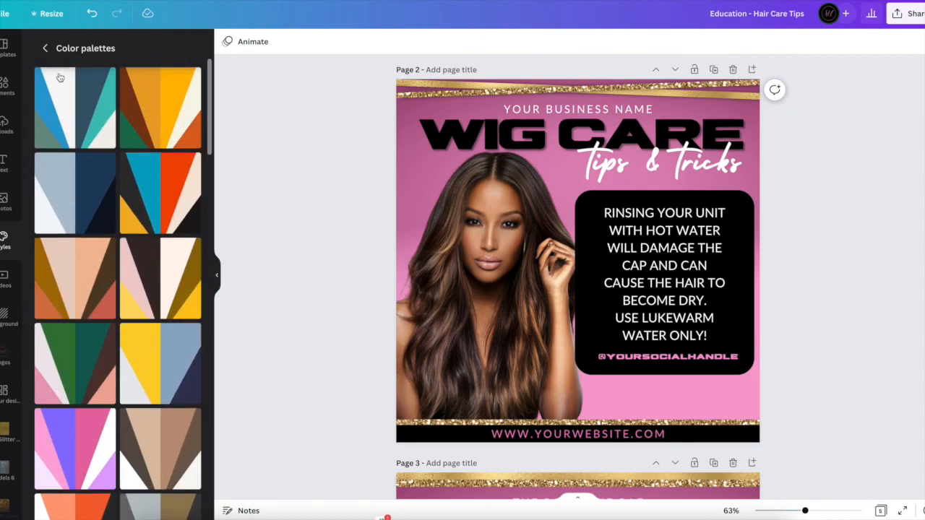
left_click(46, 49)
scroll(116, 217, "up", 10)
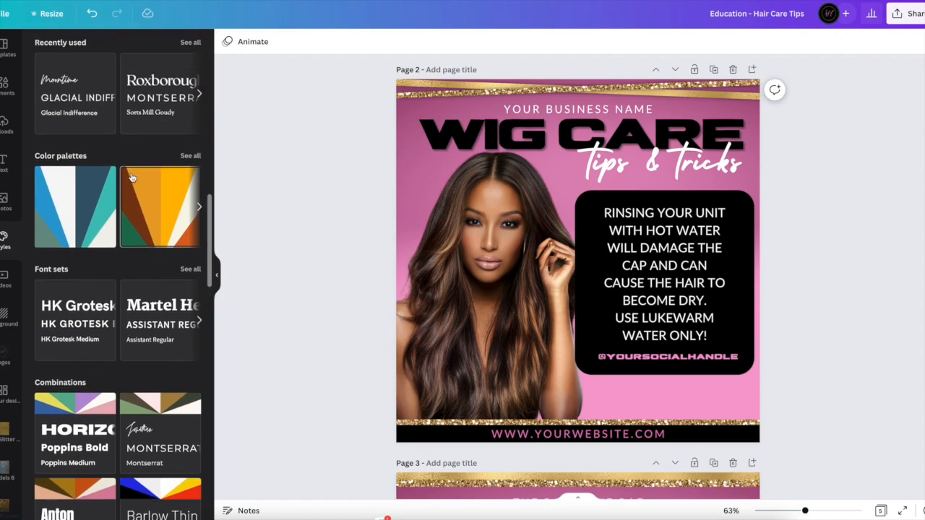
left_click(133, 177)
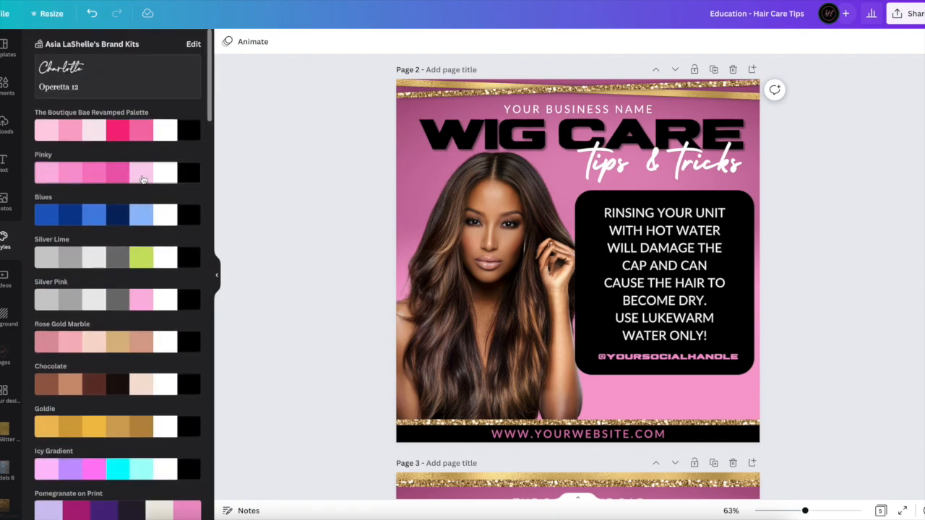
Apply the Pinky brand palette to page 2 and shuffle it to a black background, white title and text box, and pink text.
left_click(142, 176)
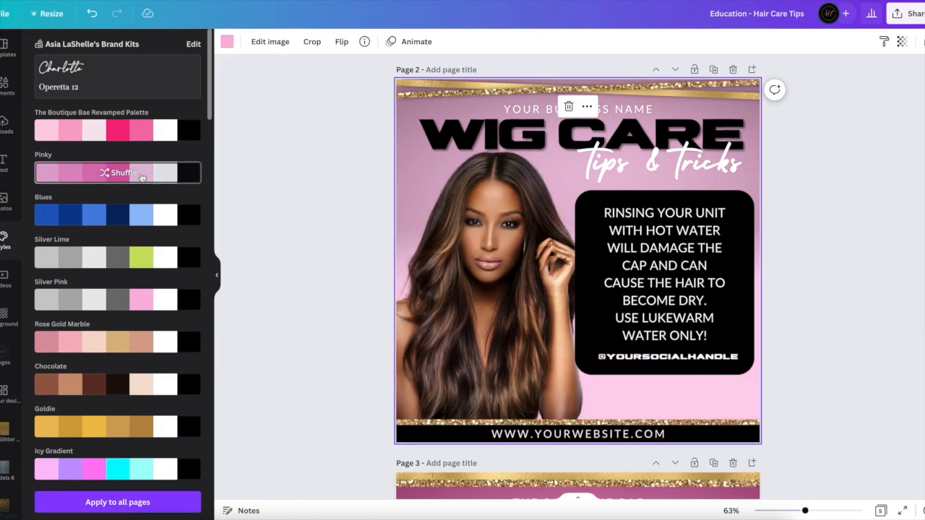
left_click(142, 178)
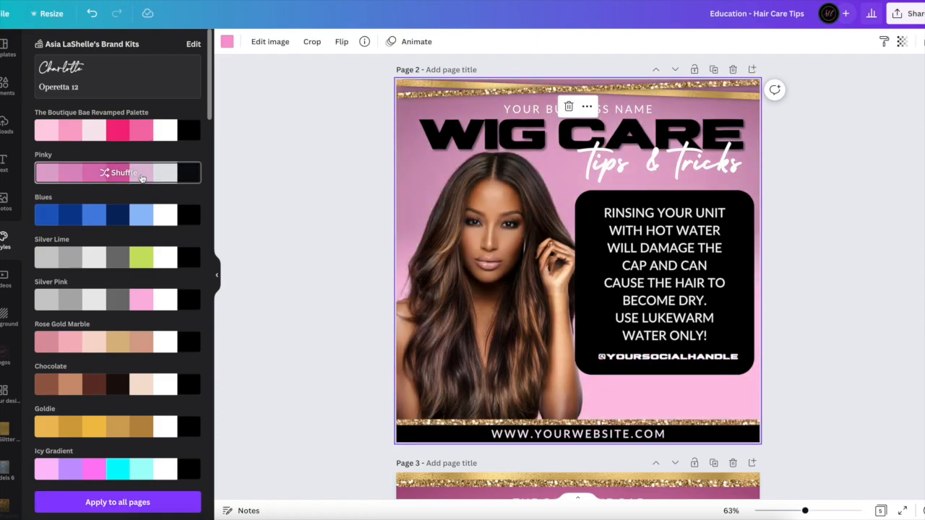
left_click(143, 177)
left_click(142, 178)
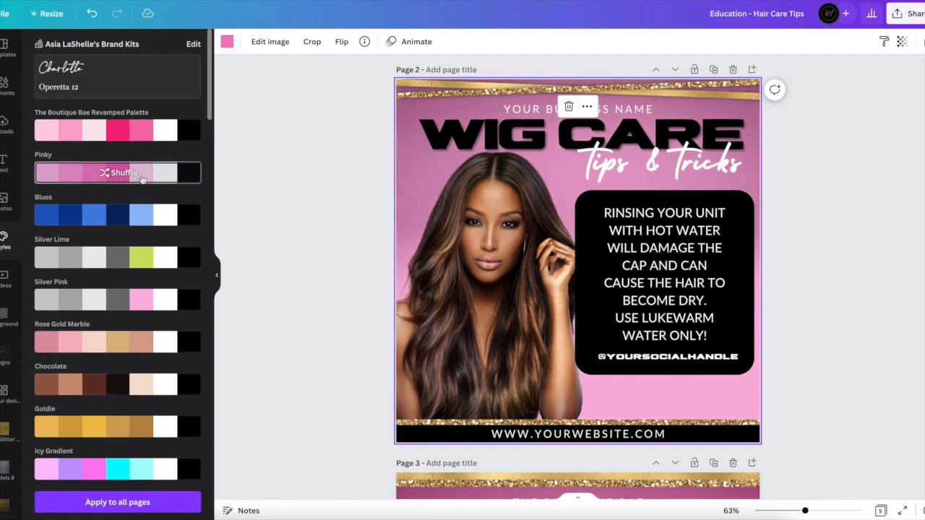
left_click(142, 177)
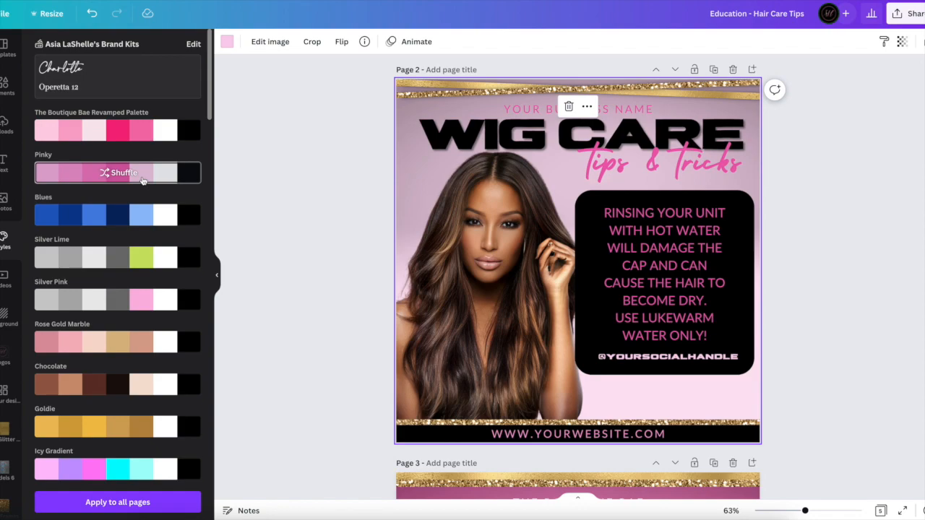
left_click(142, 177)
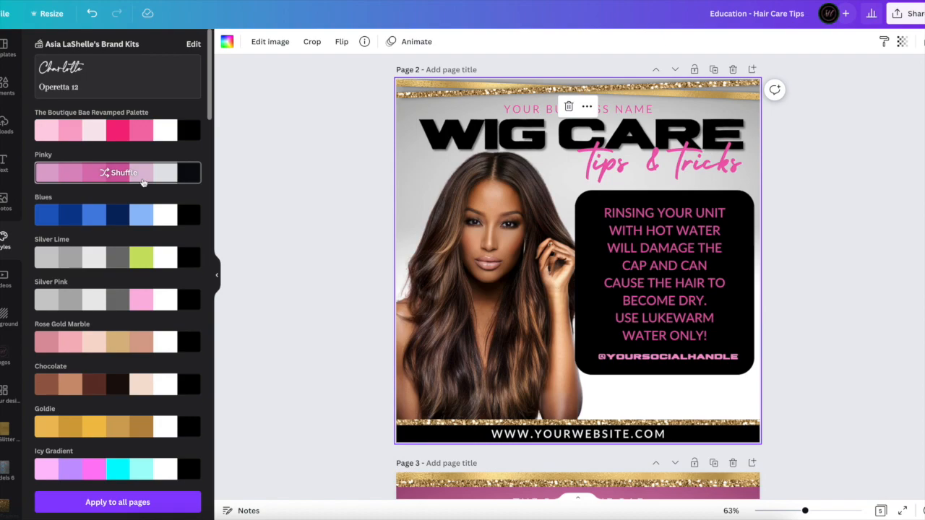
left_click(142, 182)
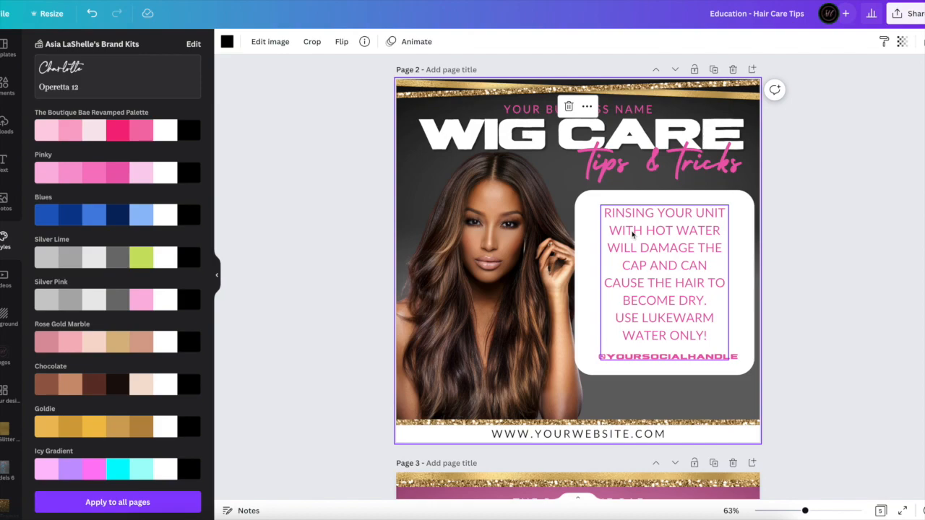
Look through pages 1 to 5 to compare their color schemes with the black, white and pink version of page 2.
scroll(632, 234, "up", 5)
scroll(632, 234, "down", 8)
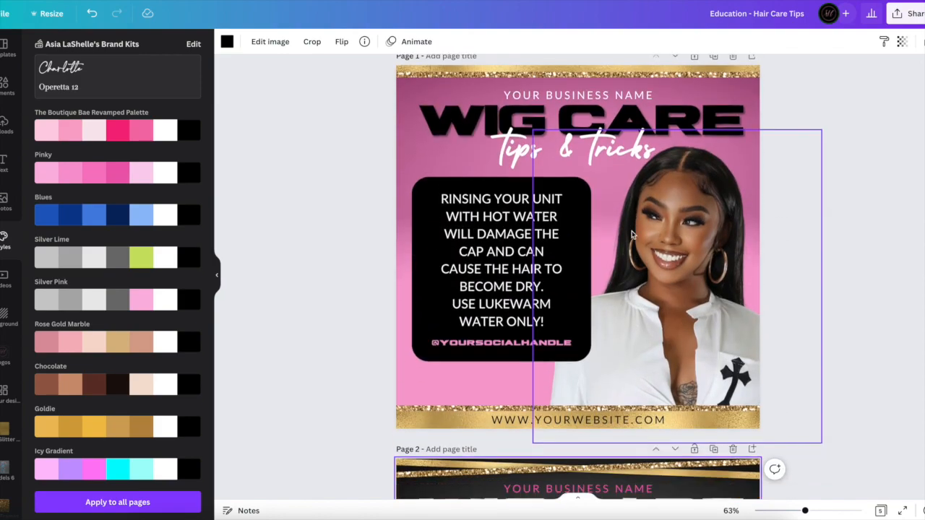
scroll(632, 234, "down", 12)
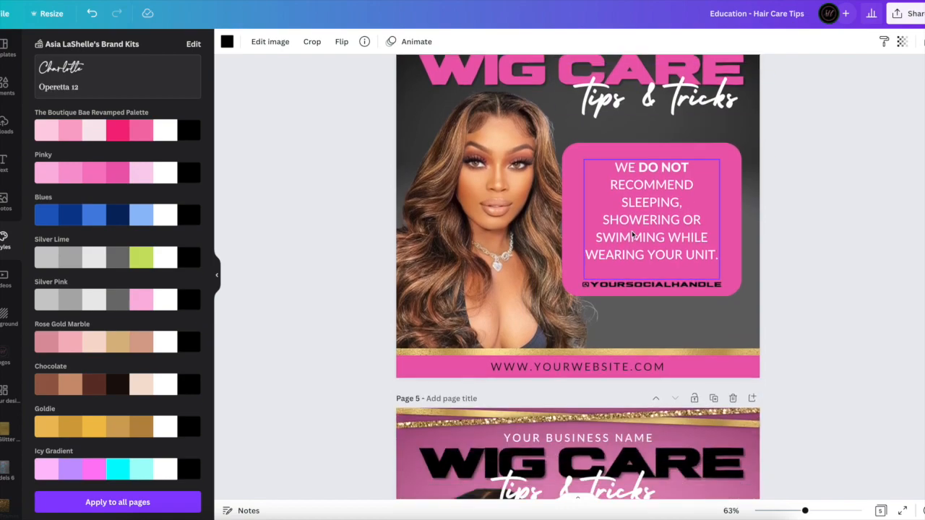
scroll(632, 230, "down", 1)
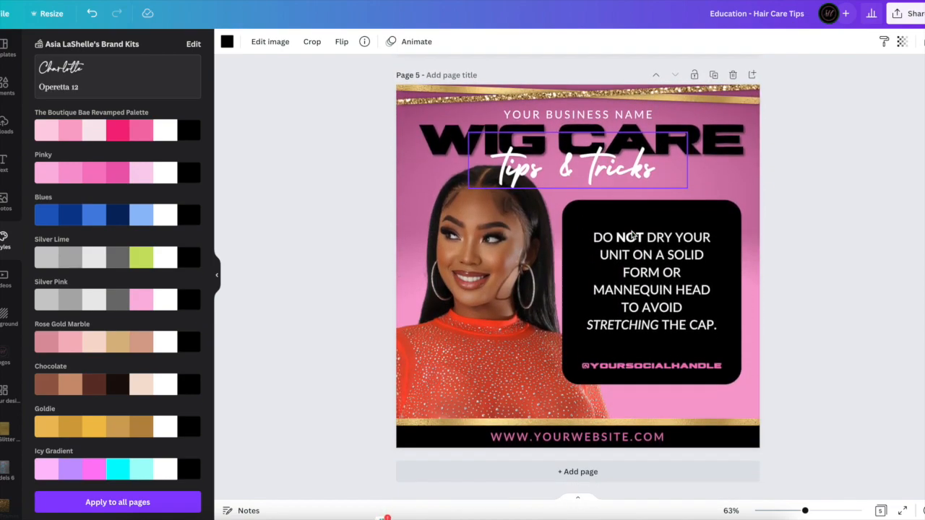
scroll(631, 233, "up", 6)
scroll(632, 234, "up", 10)
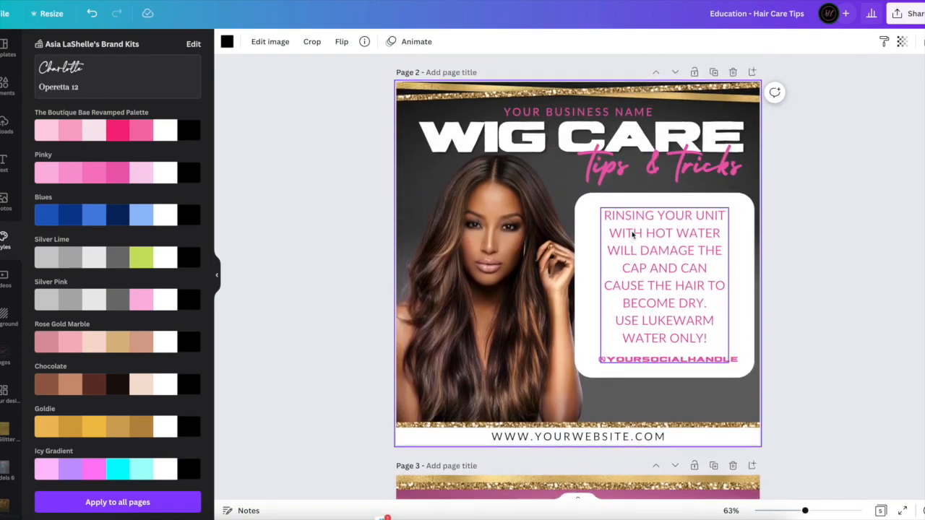
scroll(633, 234, "down", 1)
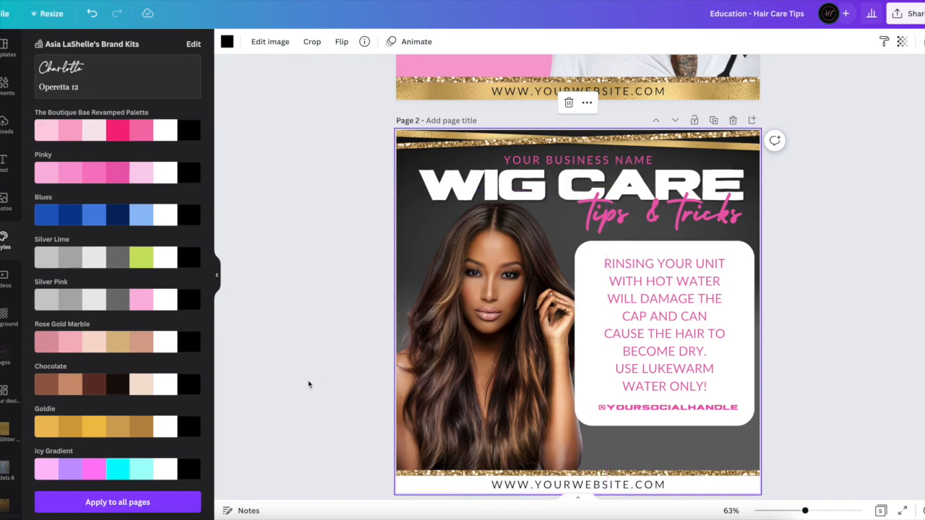
scroll(309, 384, "down", 3)
scroll(309, 384, "up", 1)
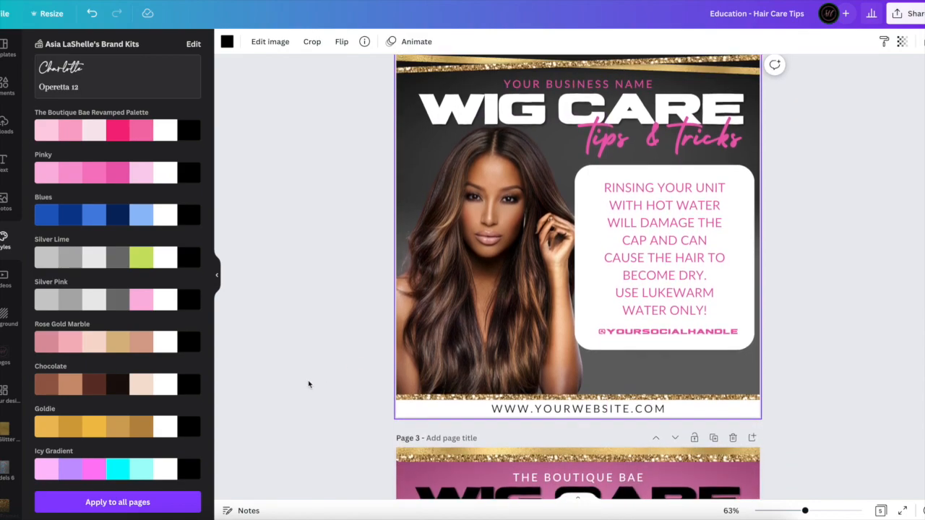
Apply the Icy Gradient brand palette to page 2 and recolor the business name line white.
left_click(104, 473)
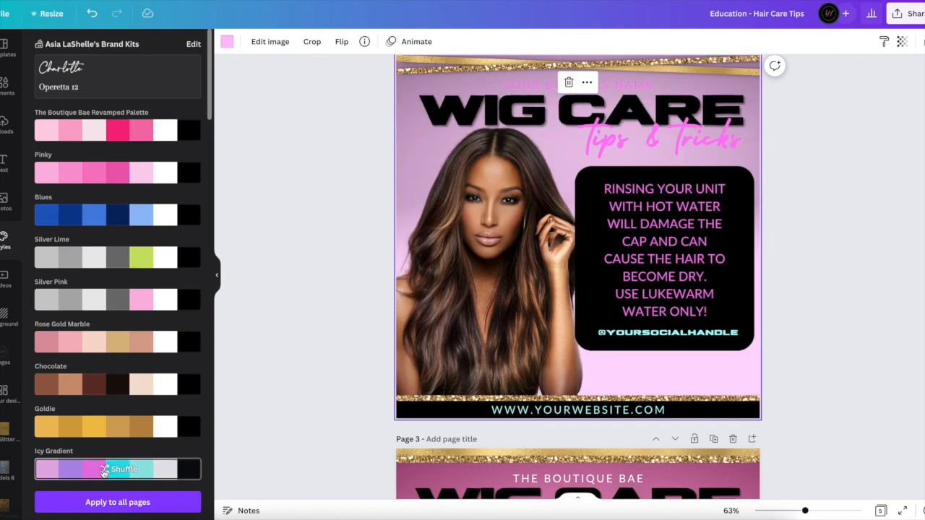
left_click(533, 87)
left_click(389, 43)
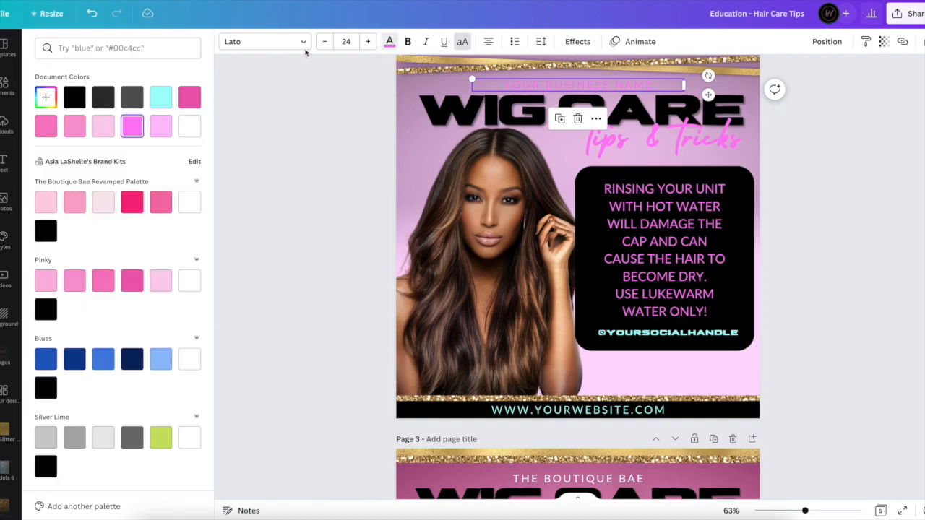
left_click(195, 128)
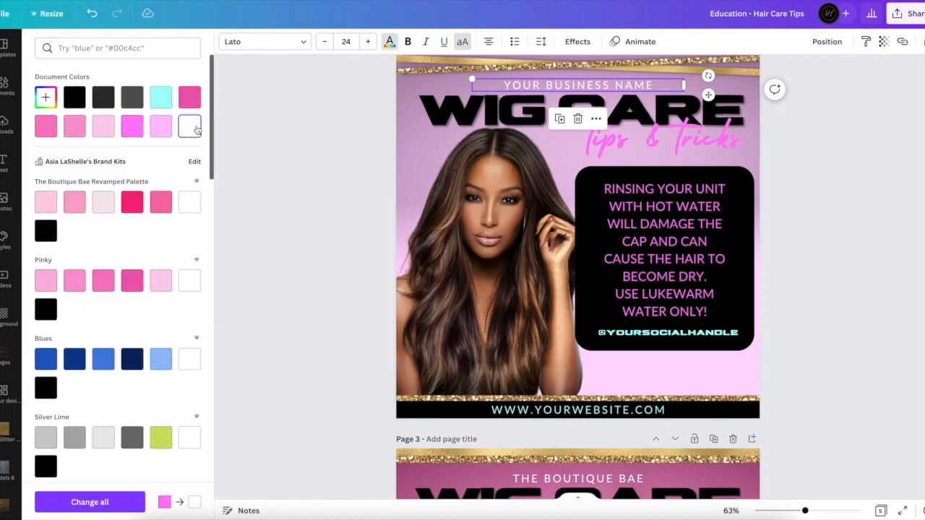
left_click(351, 142)
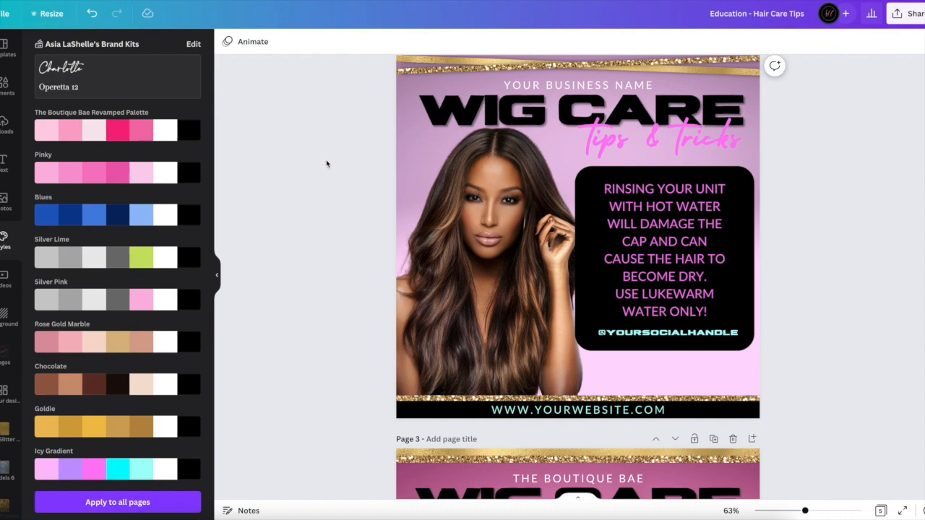
Shuffle the Icy Gradient palette on page 2 to an aqua background with a black text box and pink tip text.
left_click(144, 469)
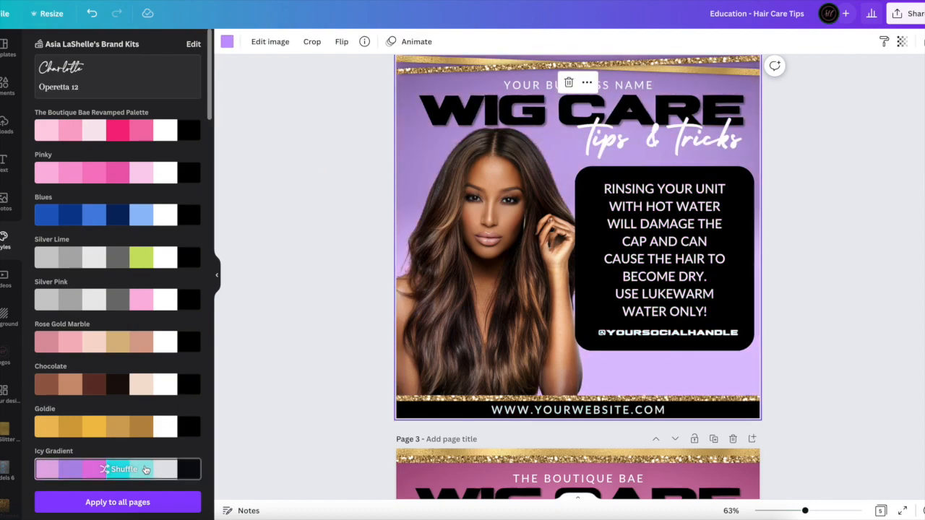
left_click(145, 469)
left_click(144, 470)
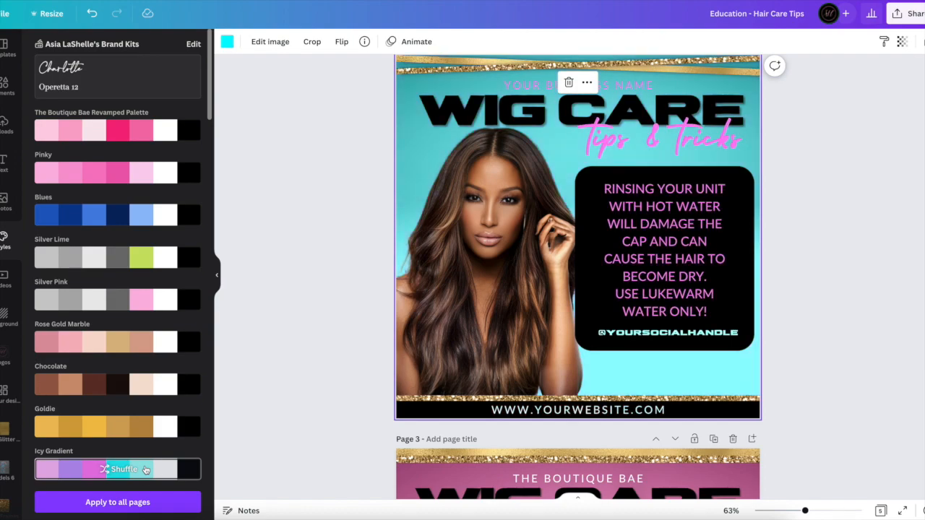
Recolor the business name line above page 2's title white on the aqua background.
left_click(643, 87)
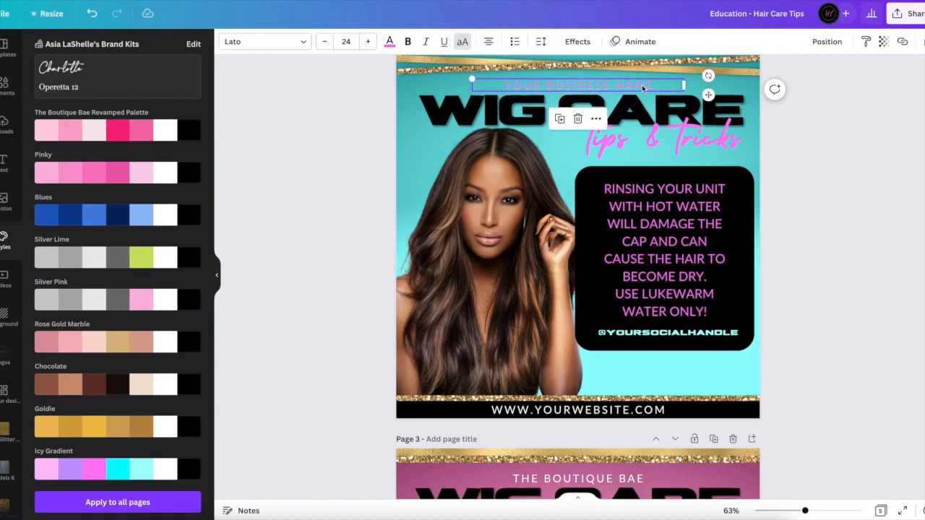
left_click(389, 41)
left_click(189, 127)
left_click(256, 153)
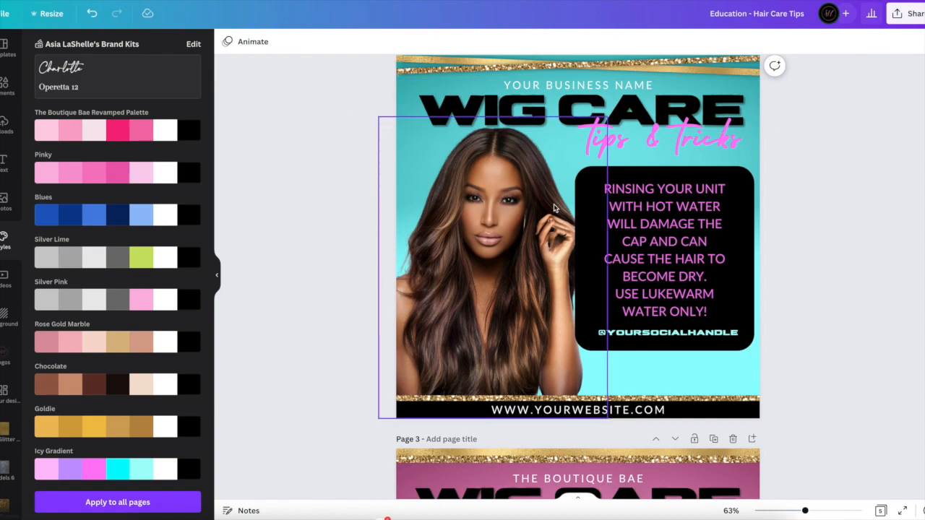
Check page 2's tip text and review the remaining flyer layouts down to page 5.
left_click(681, 214)
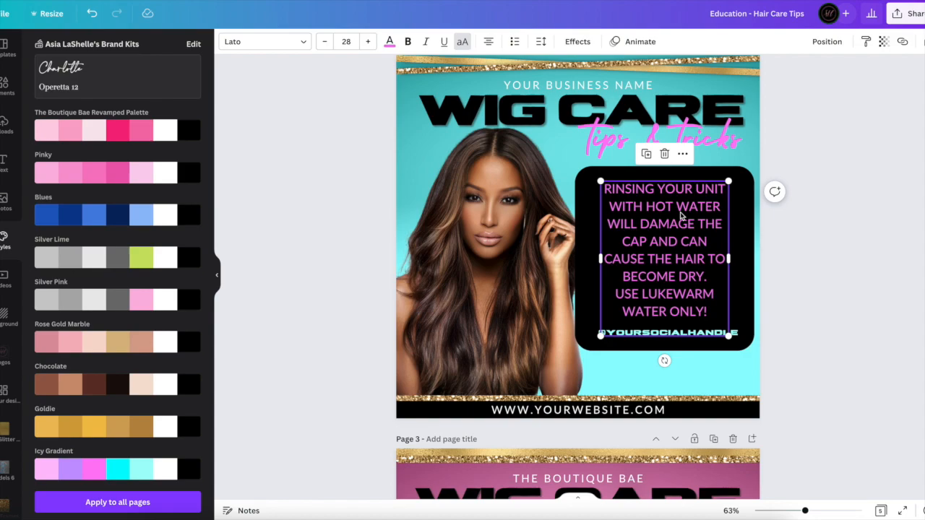
left_click(304, 344)
scroll(303, 344, "up", 3)
scroll(303, 344, "up", 3)
scroll(304, 344, "down", 15)
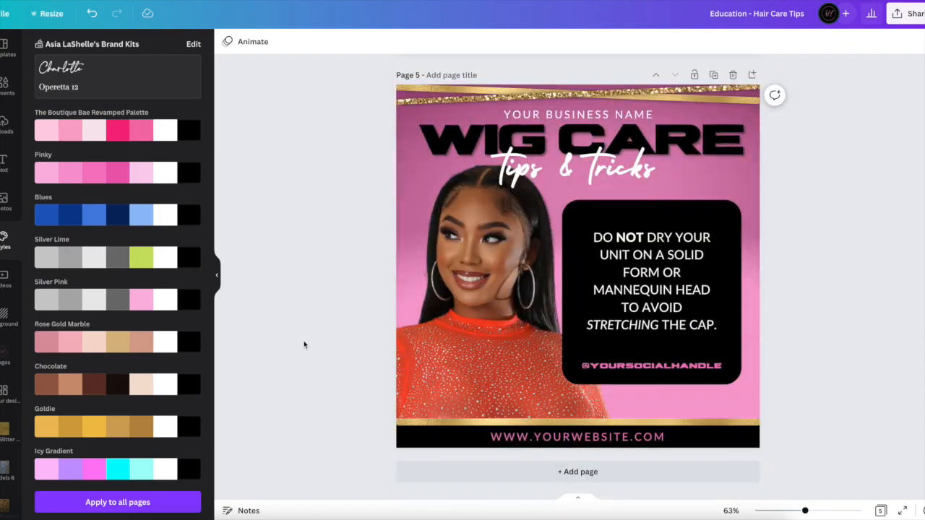
scroll(303, 345, "up", 5)
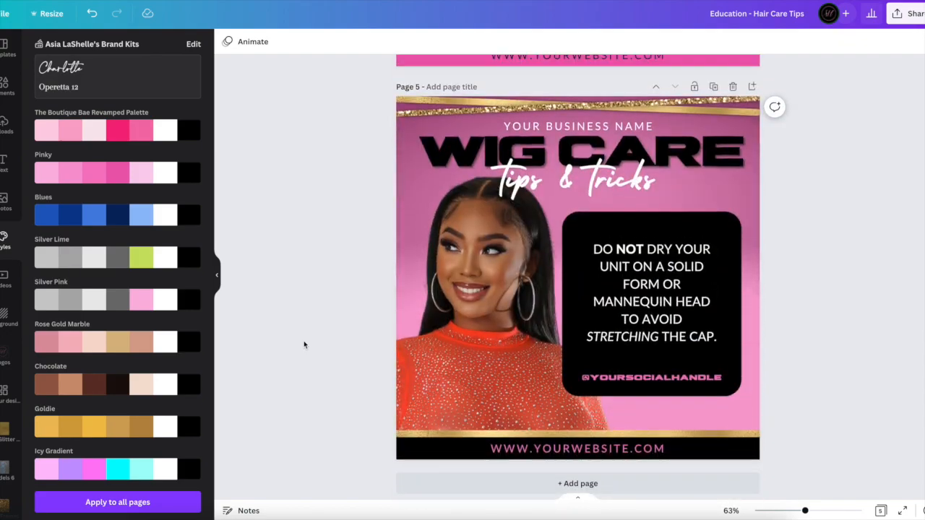